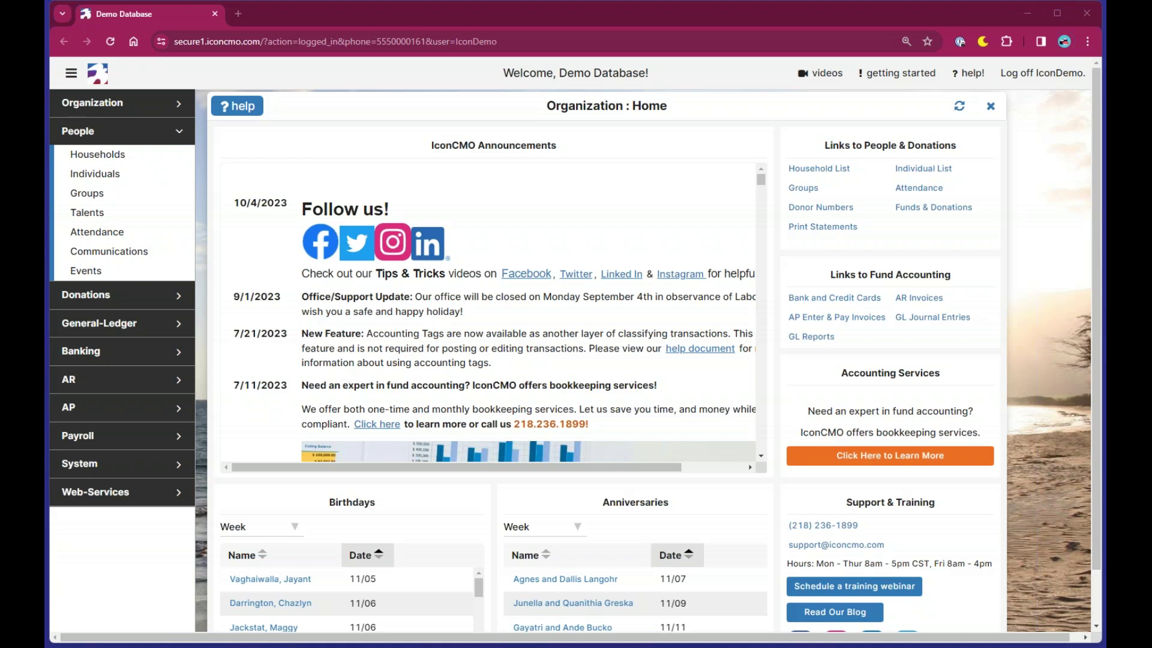
Close the Home window and open the Information page in the Organization setup
{"action": "left_click", "coordinate": [990, 106]}
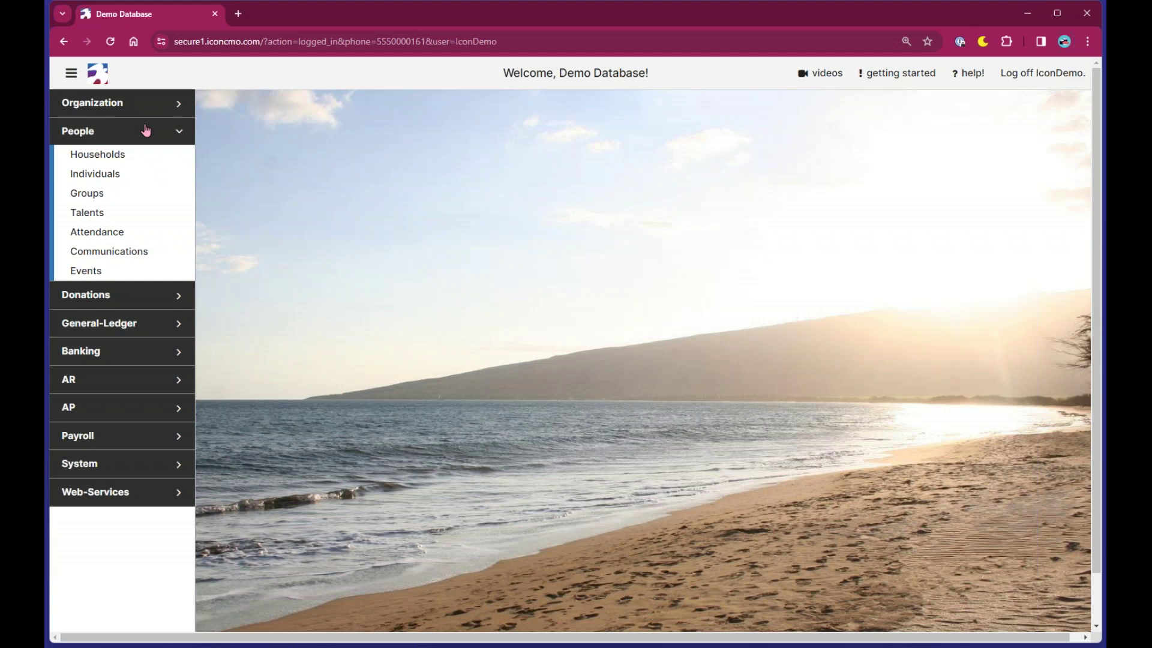
{"action": "left_click", "coordinate": [146, 131]}
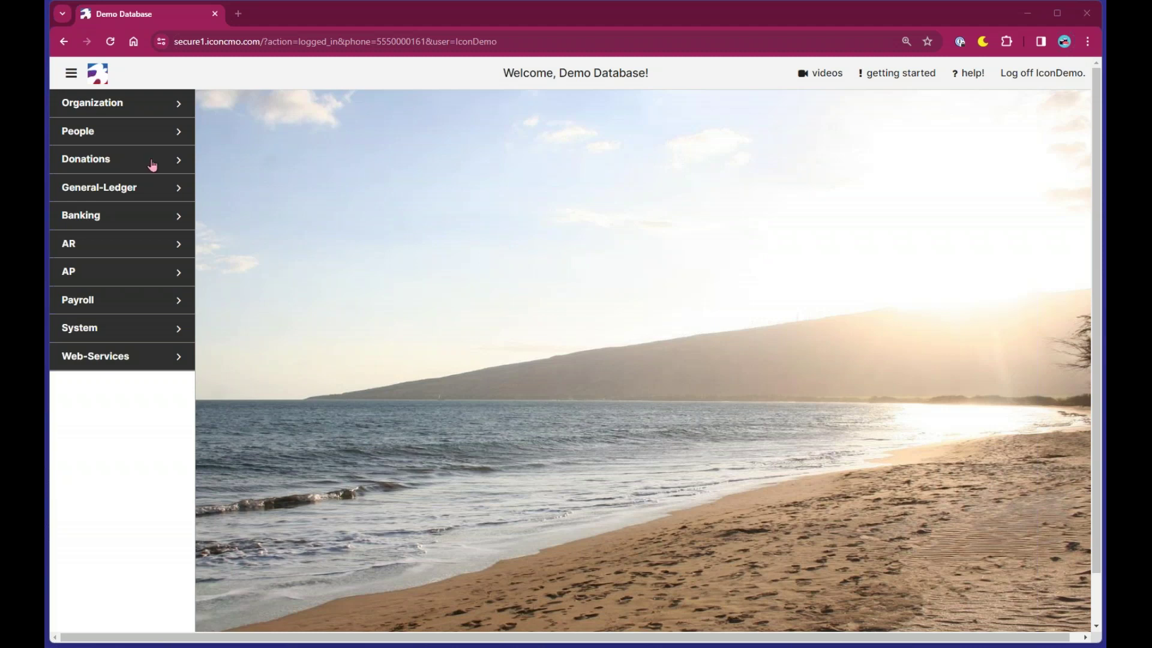
{"action": "left_click", "coordinate": [153, 103]}
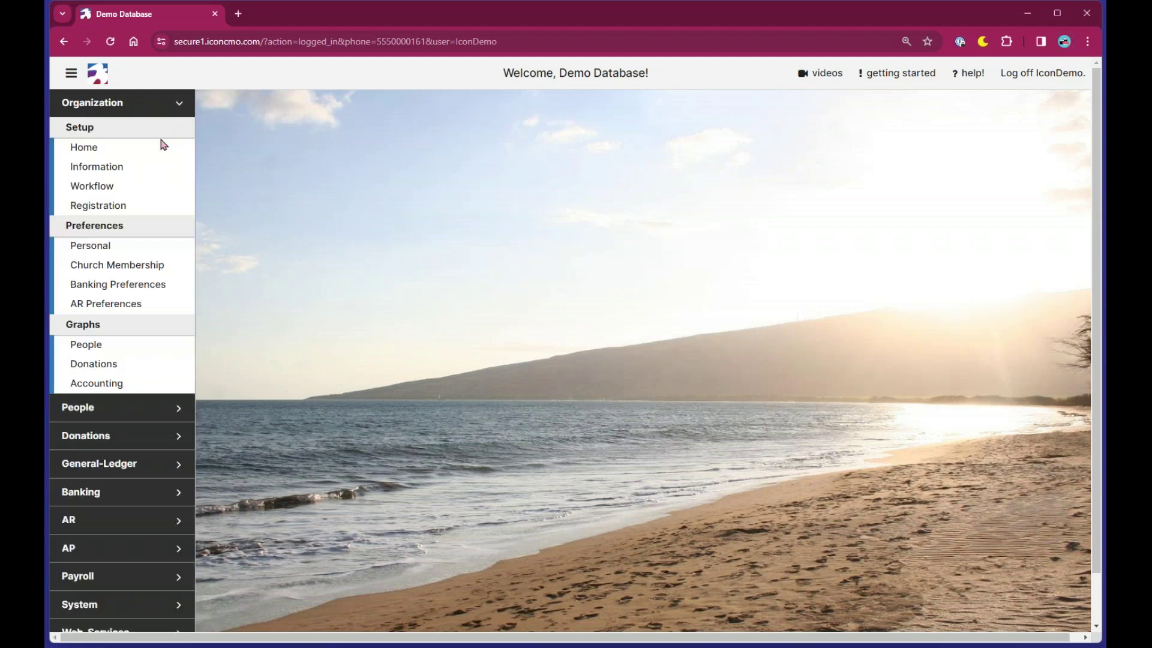
{"action": "left_click", "coordinate": [133, 174]}
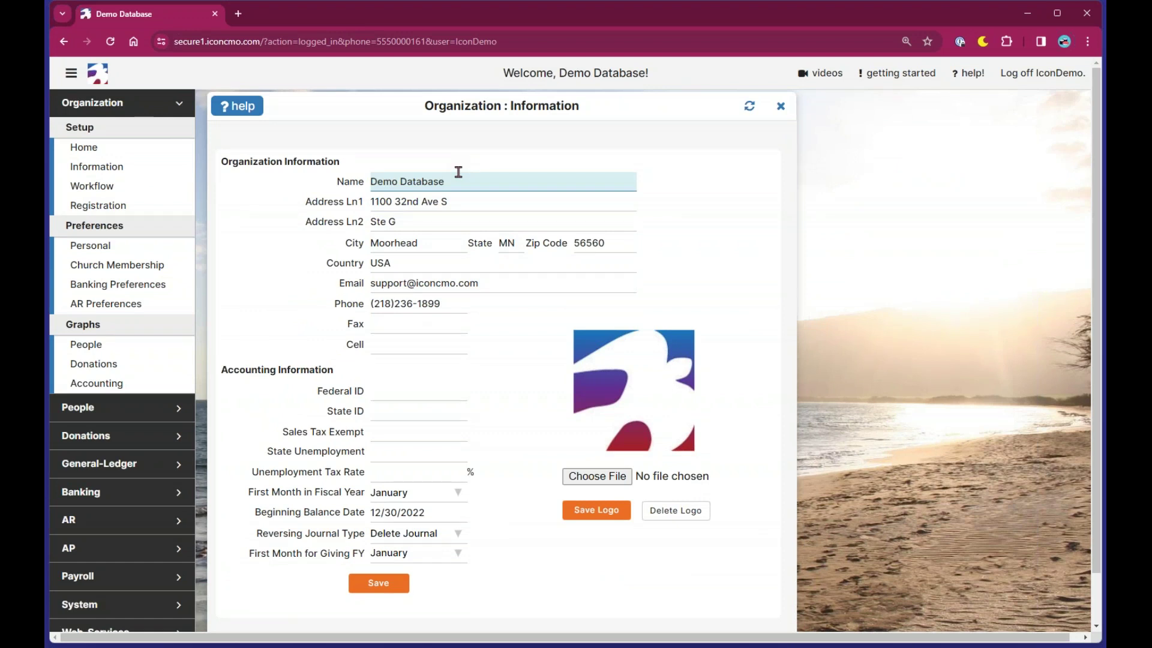
Examine the Accounting Information section, including the month choices for the fiscal year and the first month for the giving fiscal year
{"action": "scroll", "coordinate": [437, 378], "scroll_direction": "down", "scroll_amount": 2}
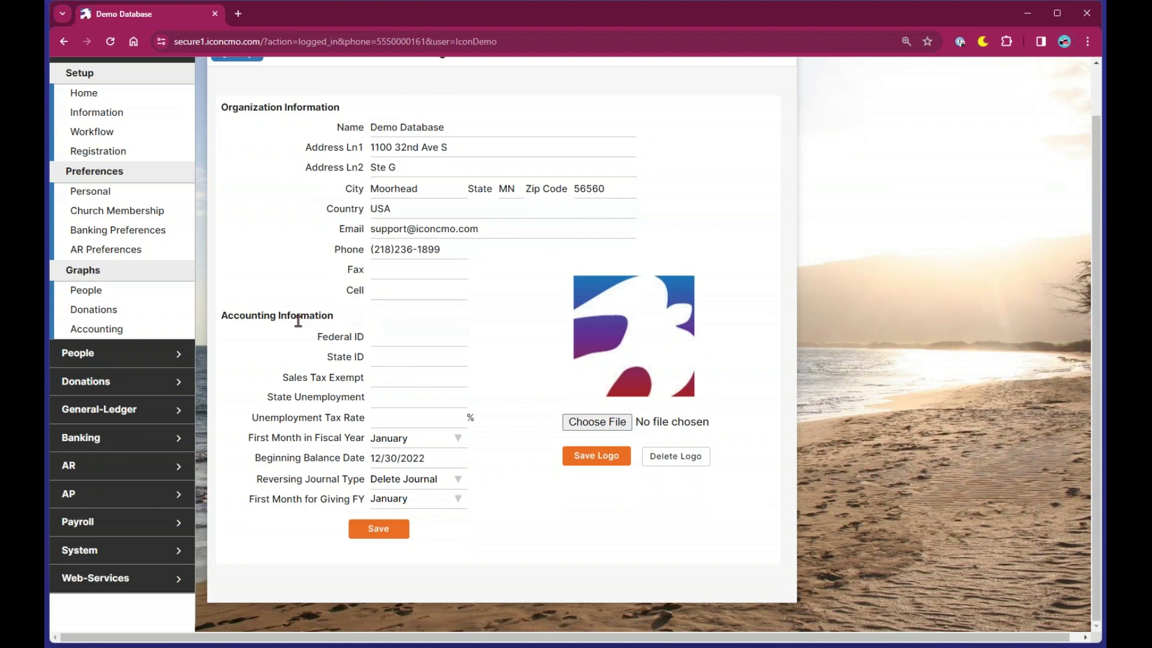
{"action": "left_click_drag", "start_coordinate": [229, 315], "coordinate": [342, 316]}
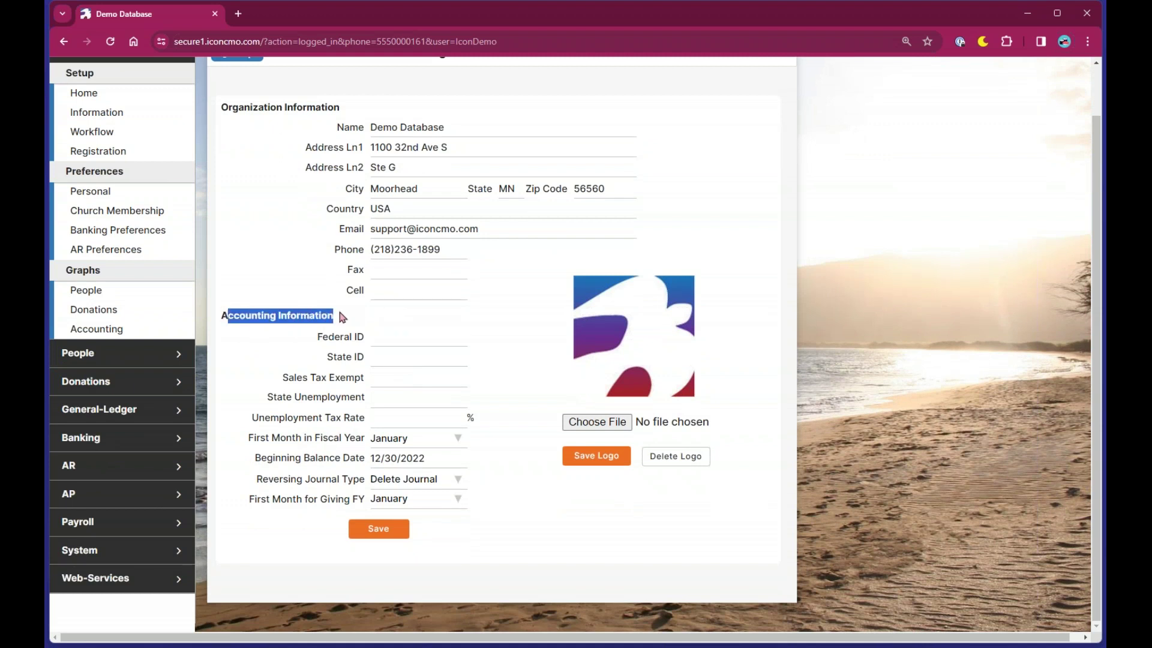
{"action": "left_click", "coordinate": [346, 316]}
{"action": "left_click", "coordinate": [392, 336]}
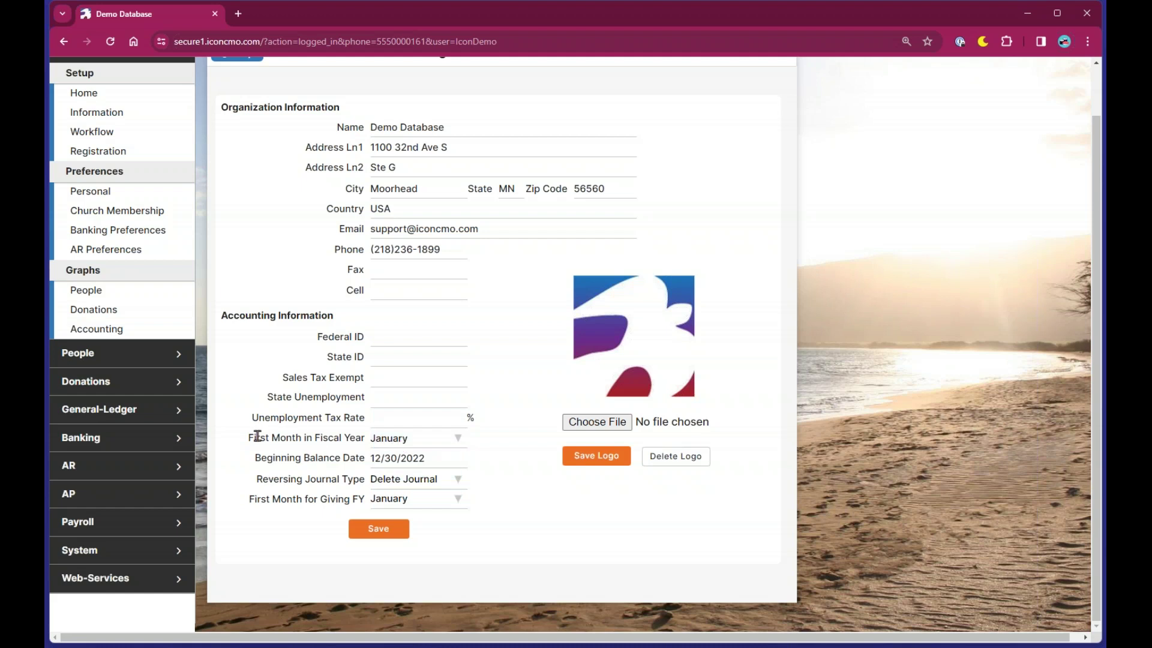
{"action": "left_click_drag", "start_coordinate": [248, 438], "coordinate": [360, 436]}
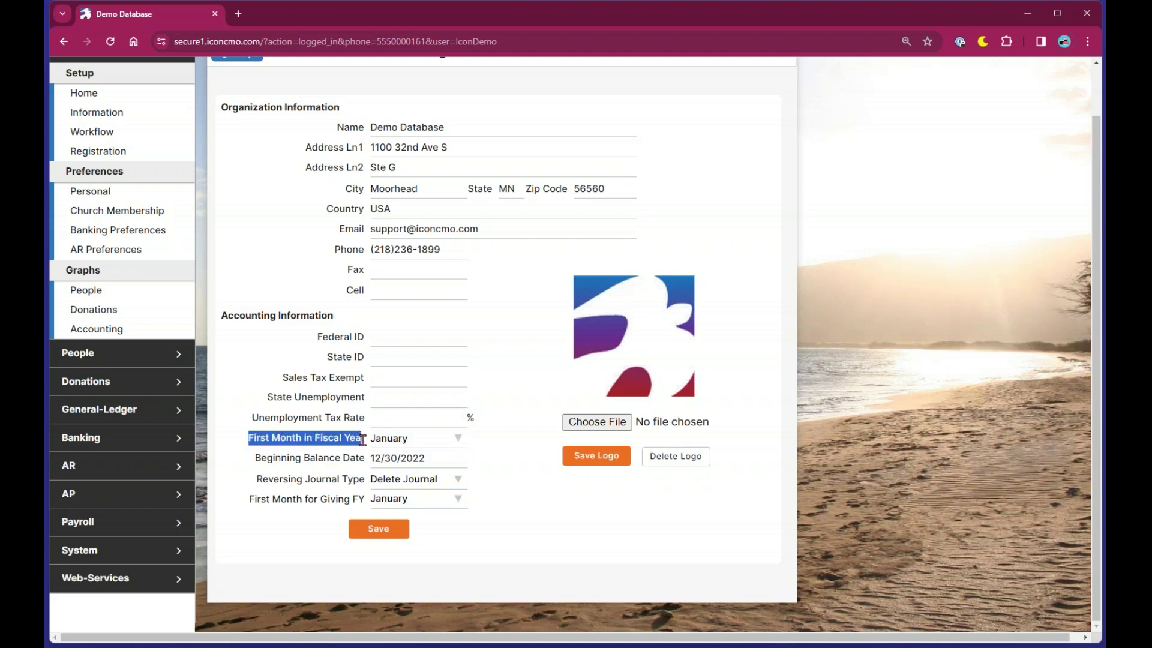
{"action": "left_click", "coordinate": [356, 441]}
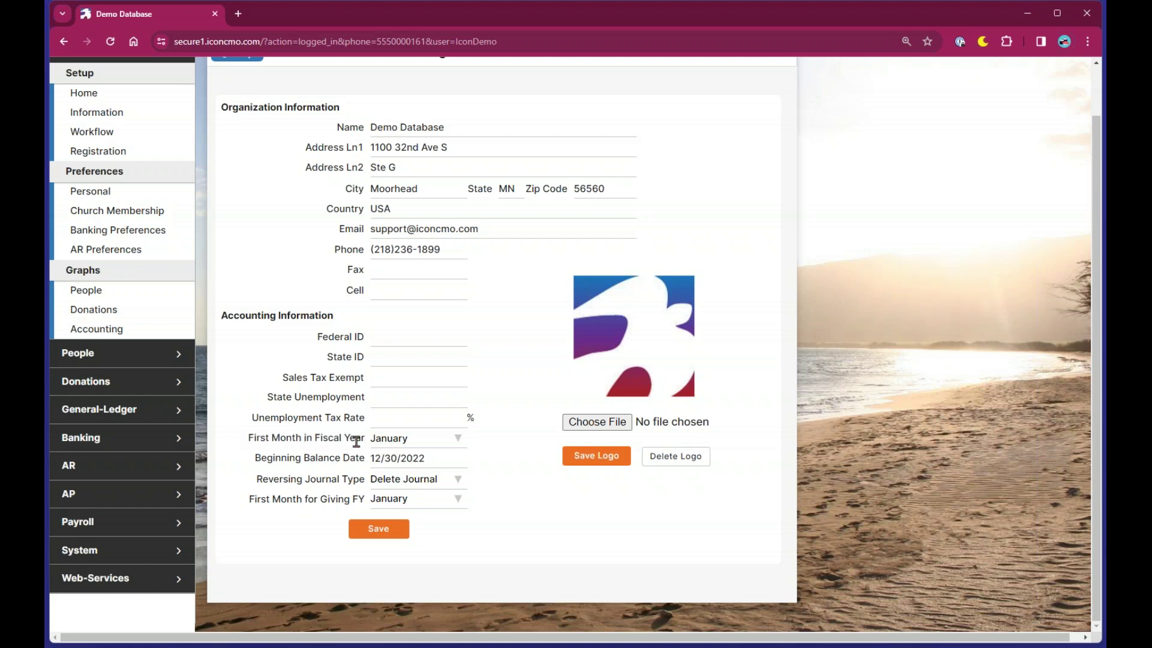
{"action": "left_click", "coordinate": [415, 440]}
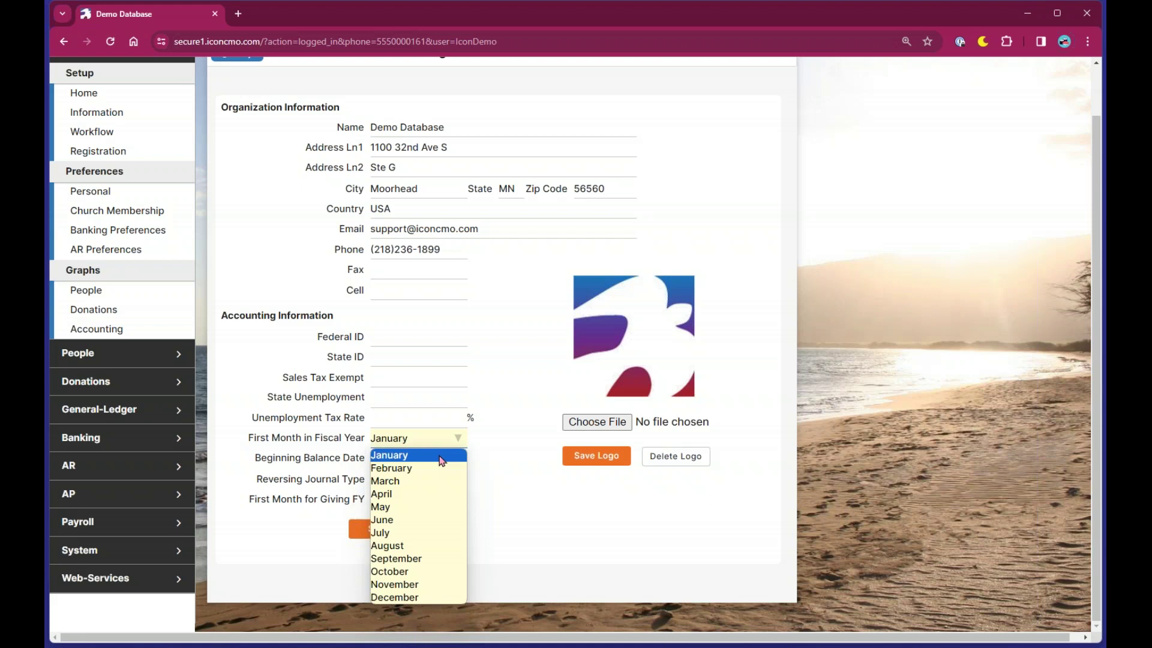
{"action": "left_click", "coordinate": [453, 441]}
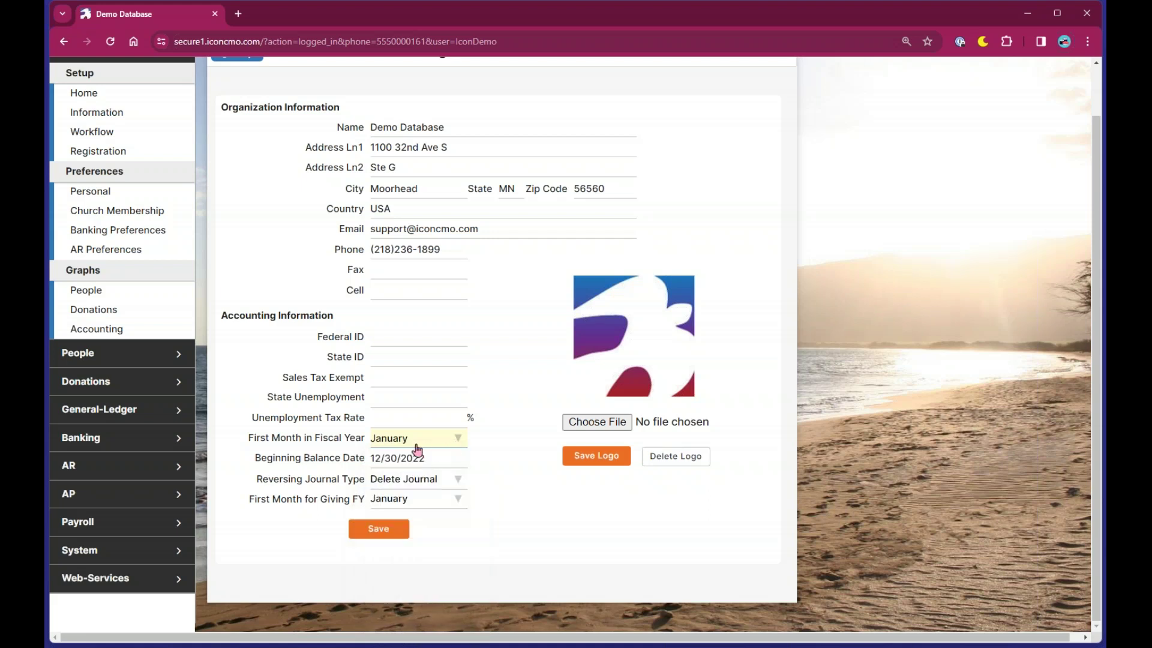
{"action": "left_click_drag", "start_coordinate": [257, 499], "coordinate": [363, 497]}
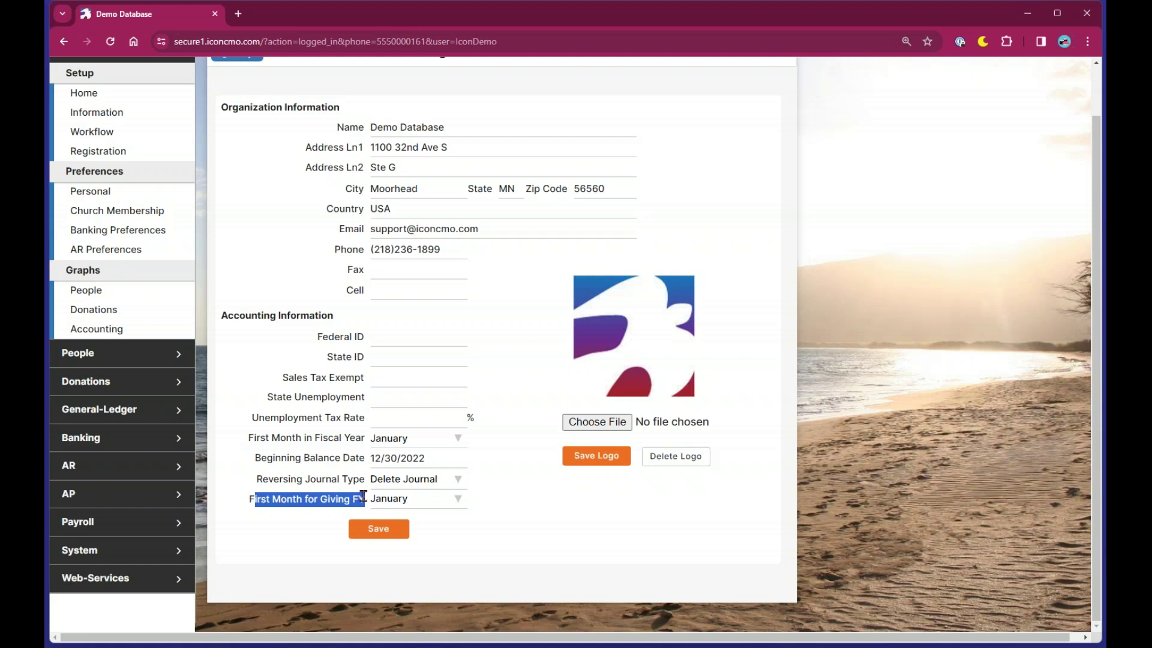
{"action": "left_click", "coordinate": [363, 498]}
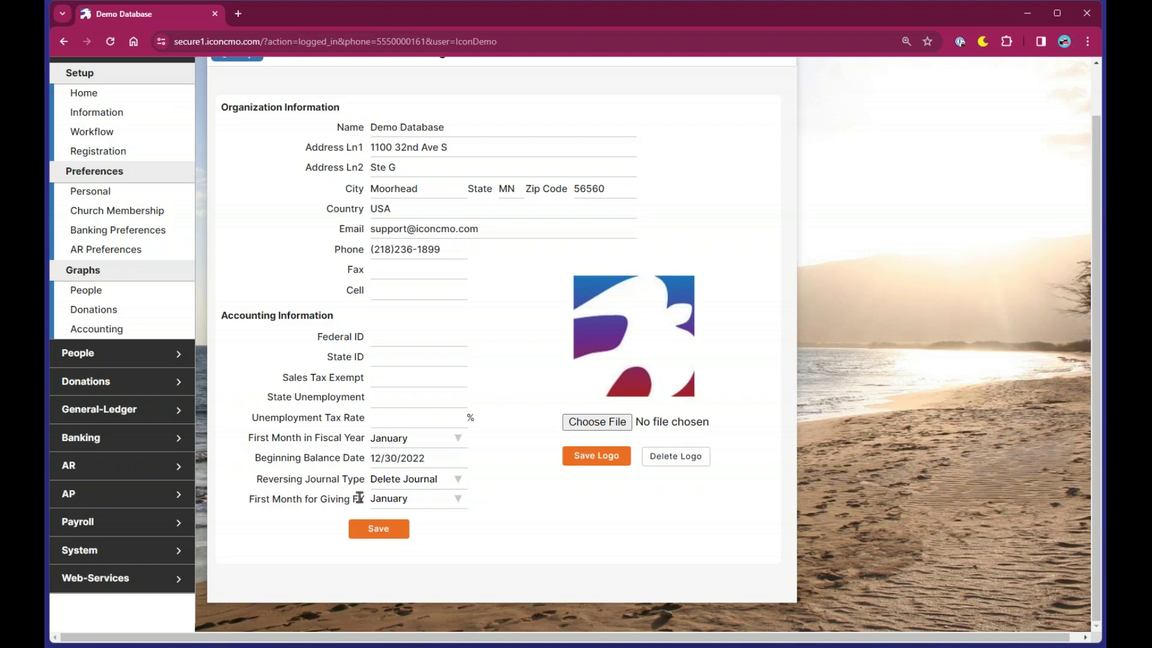
{"action": "left_click_drag", "start_coordinate": [248, 441], "coordinate": [360, 439]}
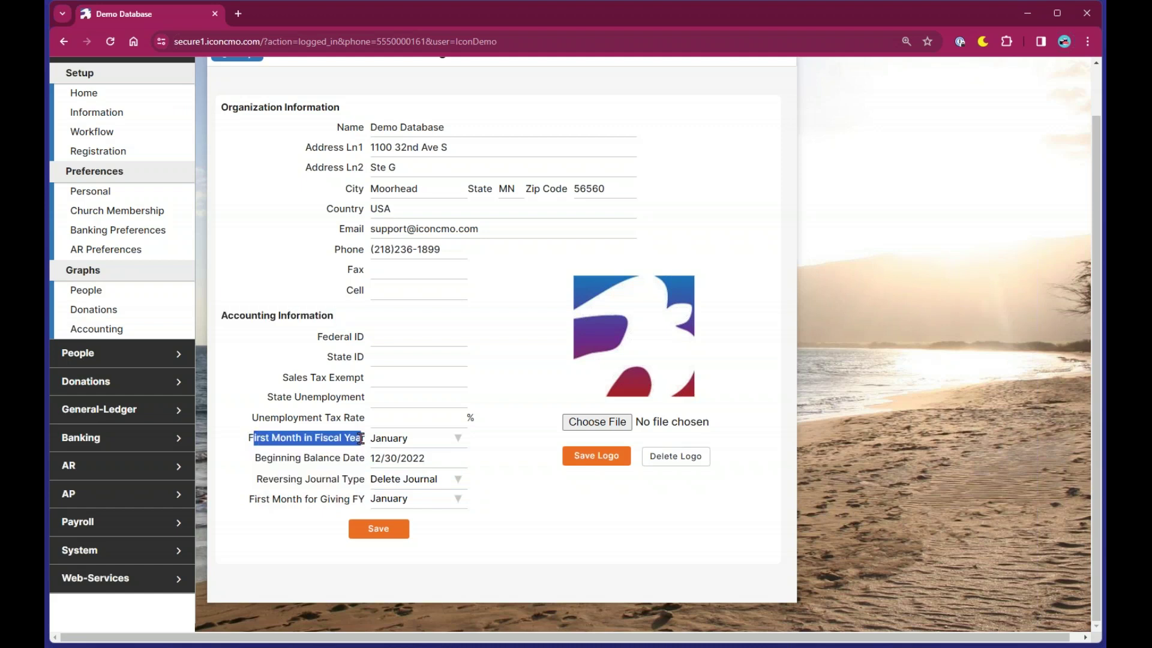
{"action": "left_click", "coordinate": [352, 436]}
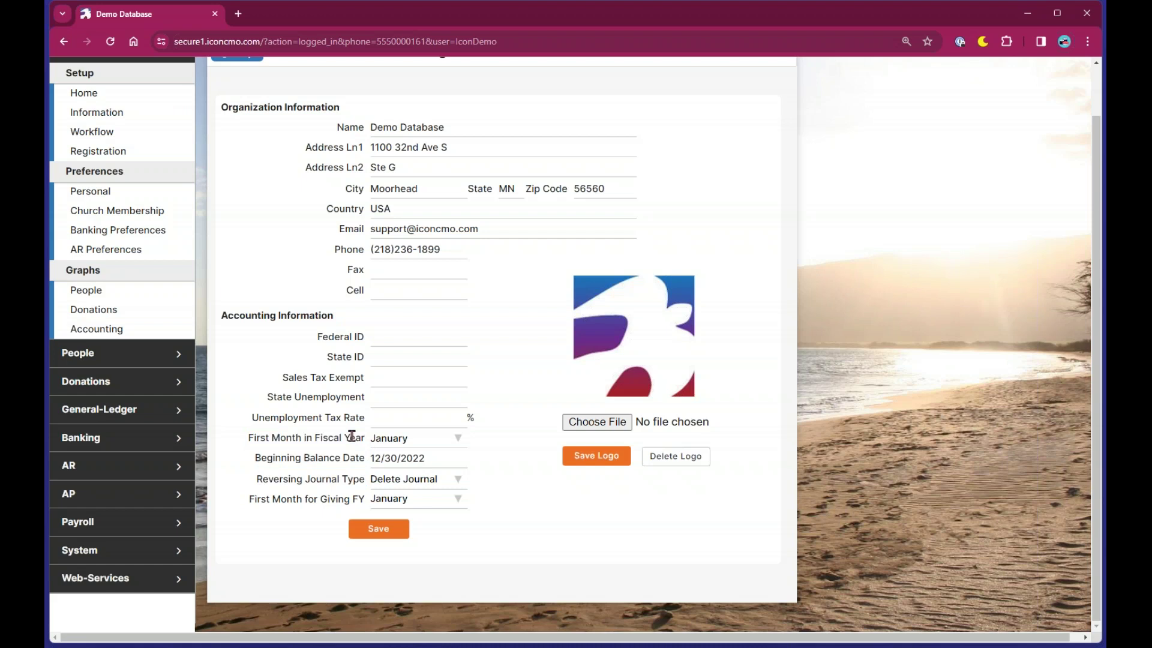
Set the Beginning Balance Date to 12/30/2023 and save the organization information
{"action": "left_click_drag", "start_coordinate": [256, 459], "coordinate": [363, 455]}
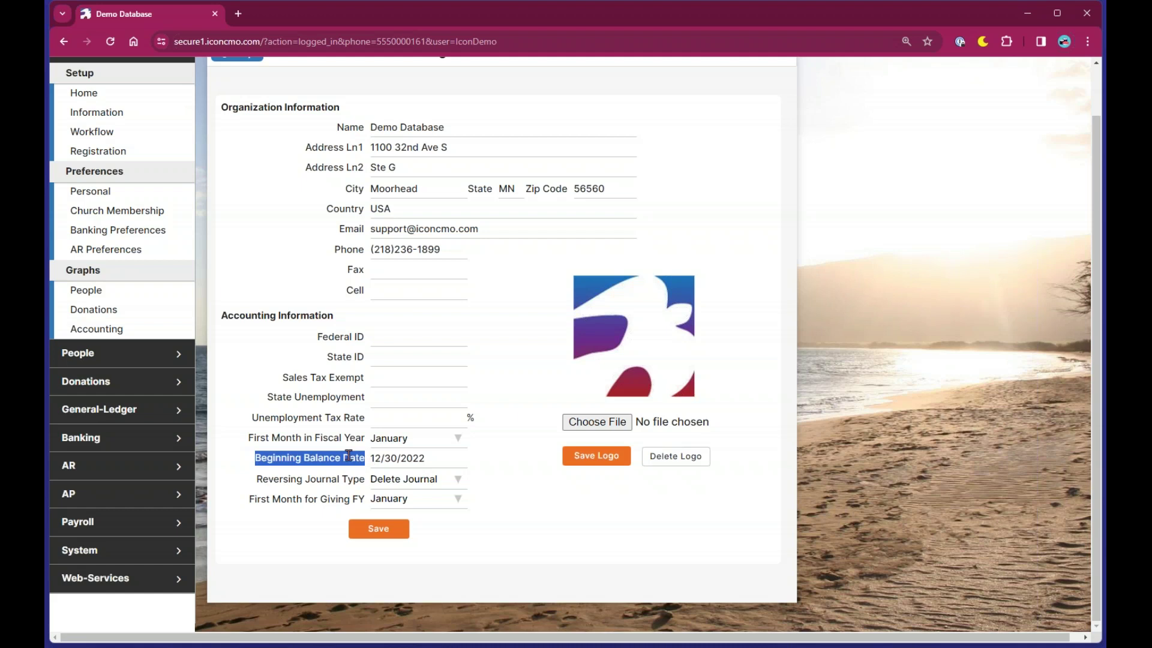
{"action": "left_click", "coordinate": [348, 456]}
{"action": "left_click", "coordinate": [422, 457]}
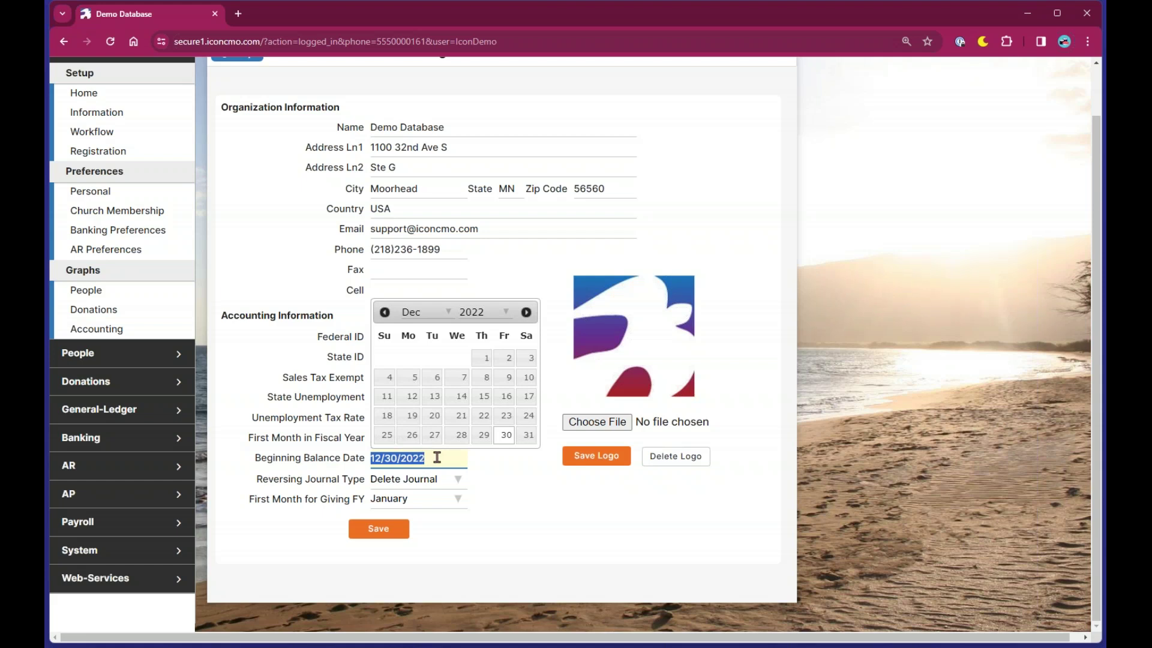
{"action": "left_click", "coordinate": [436, 457]}
{"action": "left_click", "coordinate": [527, 517]}
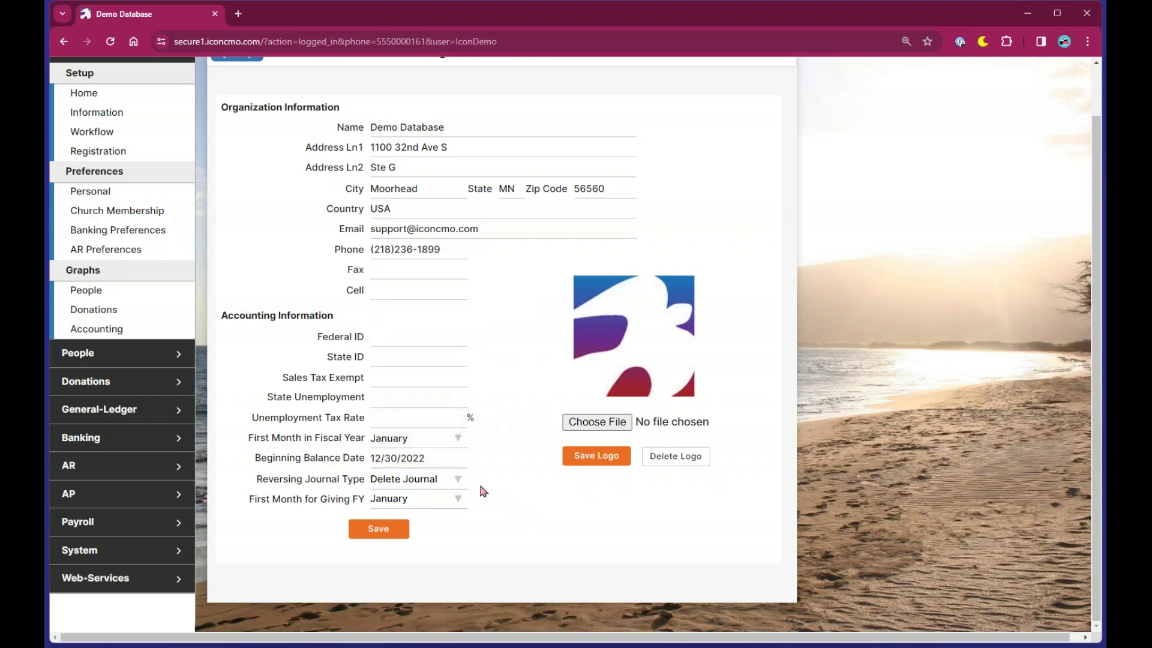
{"action": "left_click", "coordinate": [443, 457]}
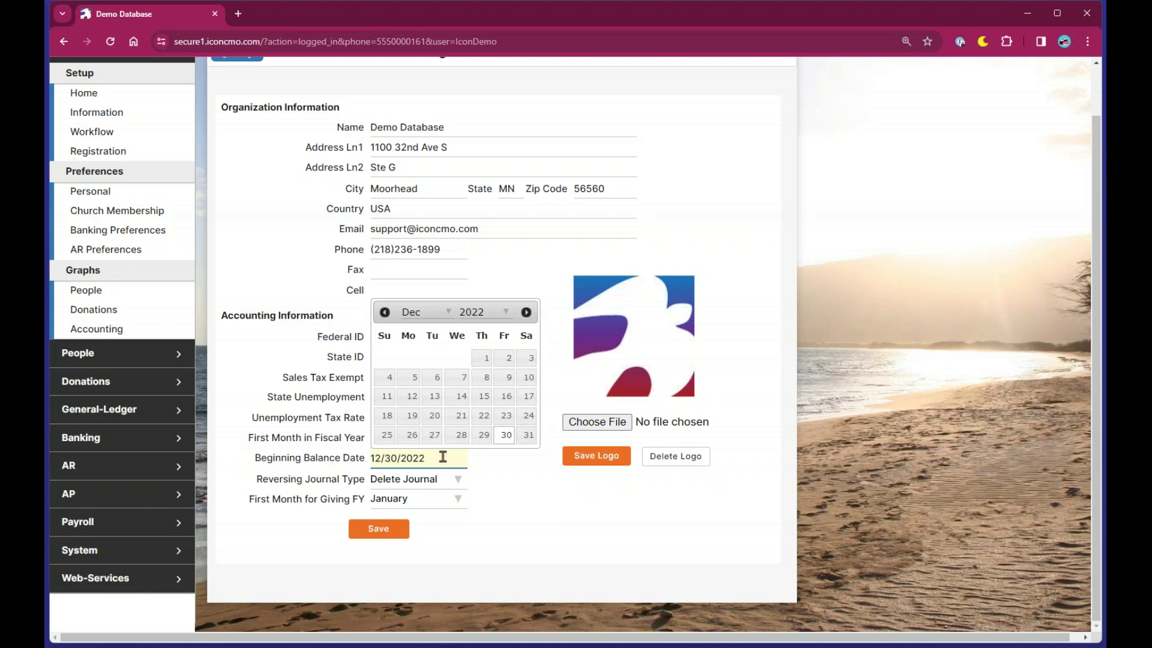
{"action": "key", "text": "BackSpace"}
{"action": "type", "text": "3"}
{"action": "left_click", "coordinate": [533, 507]}
{"action": "left_click", "coordinate": [438, 457]}
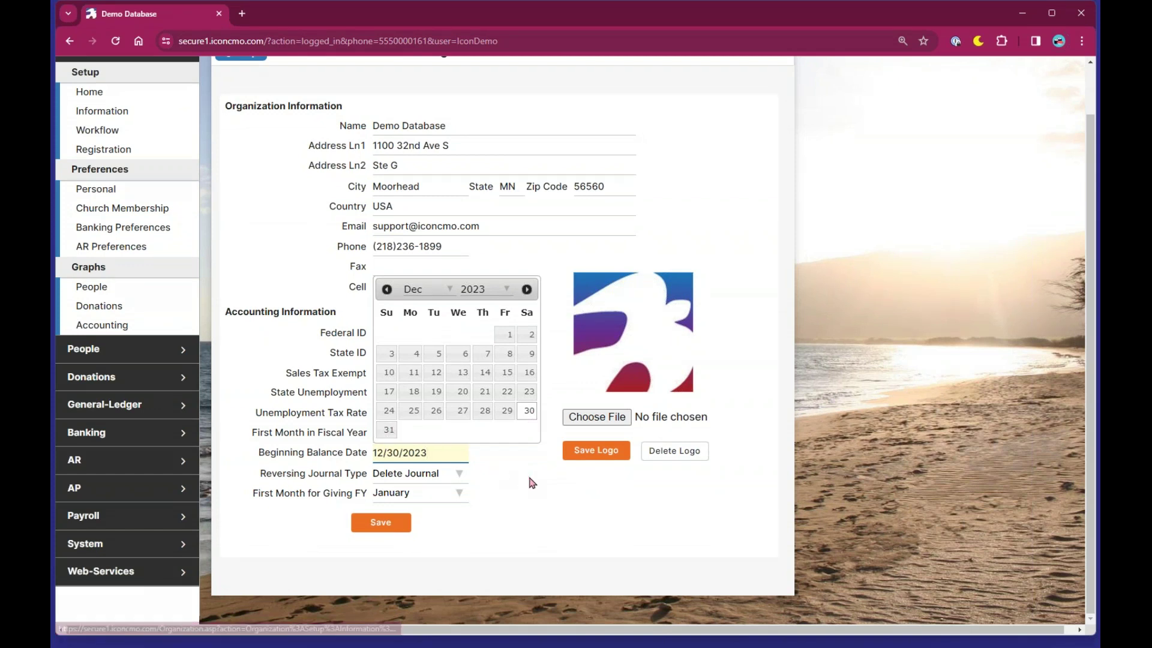
{"action": "left_click", "coordinate": [540, 485]}
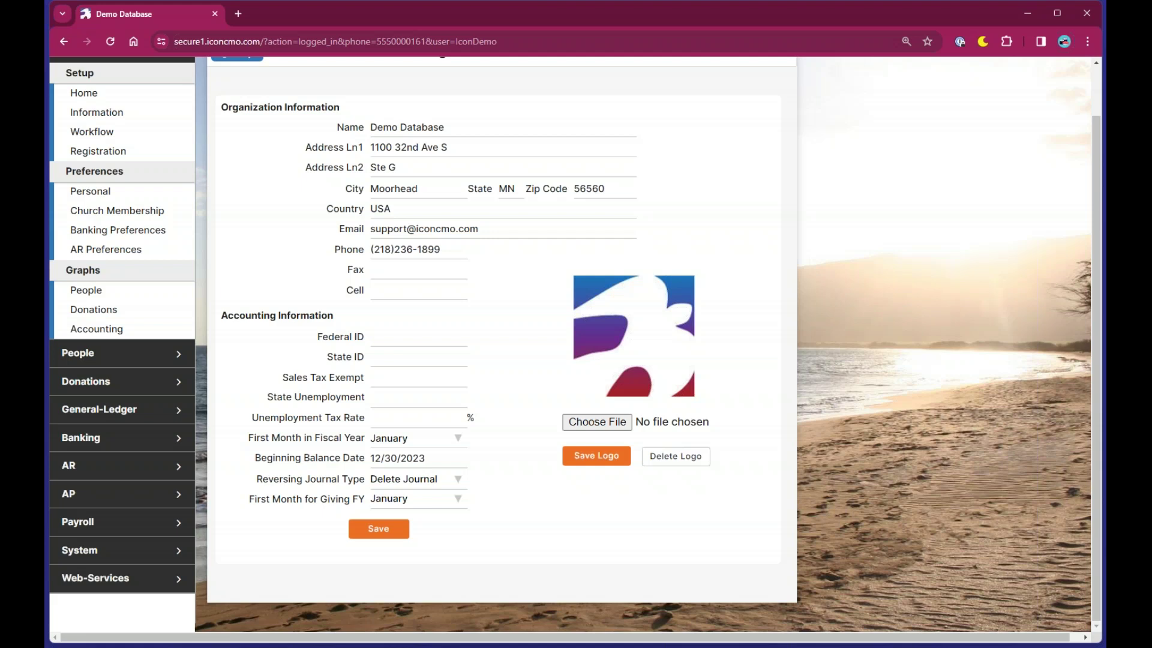
{"action": "left_click", "coordinate": [456, 458]}
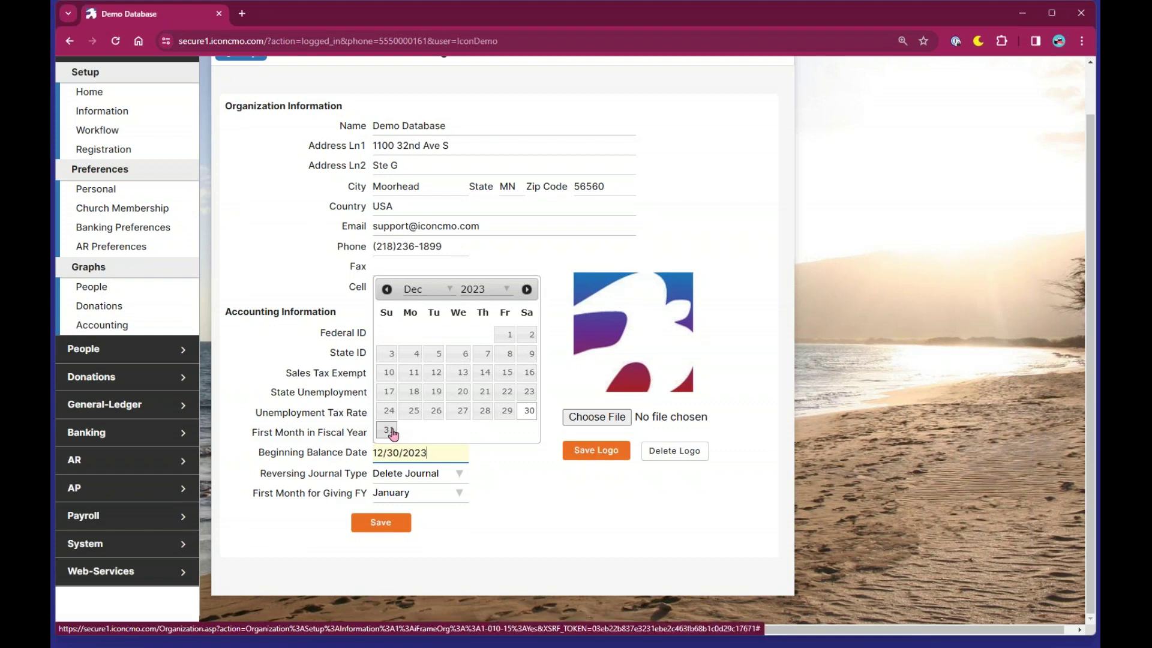
{"action": "left_click", "coordinate": [525, 472]}
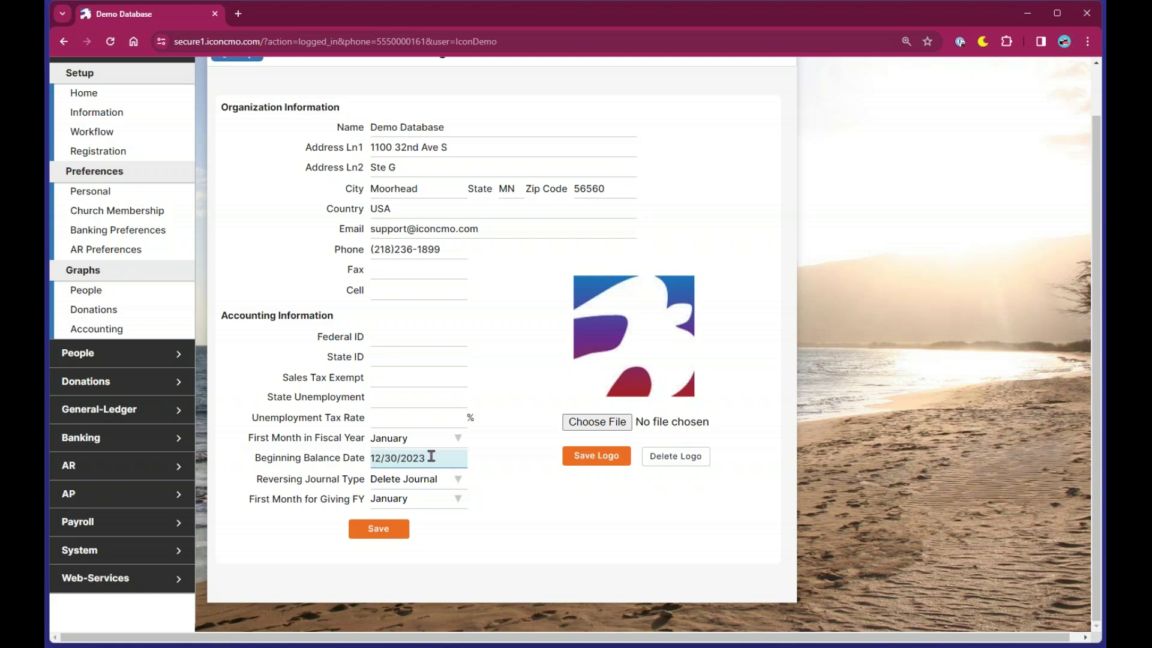
{"action": "left_click", "coordinate": [396, 533]}
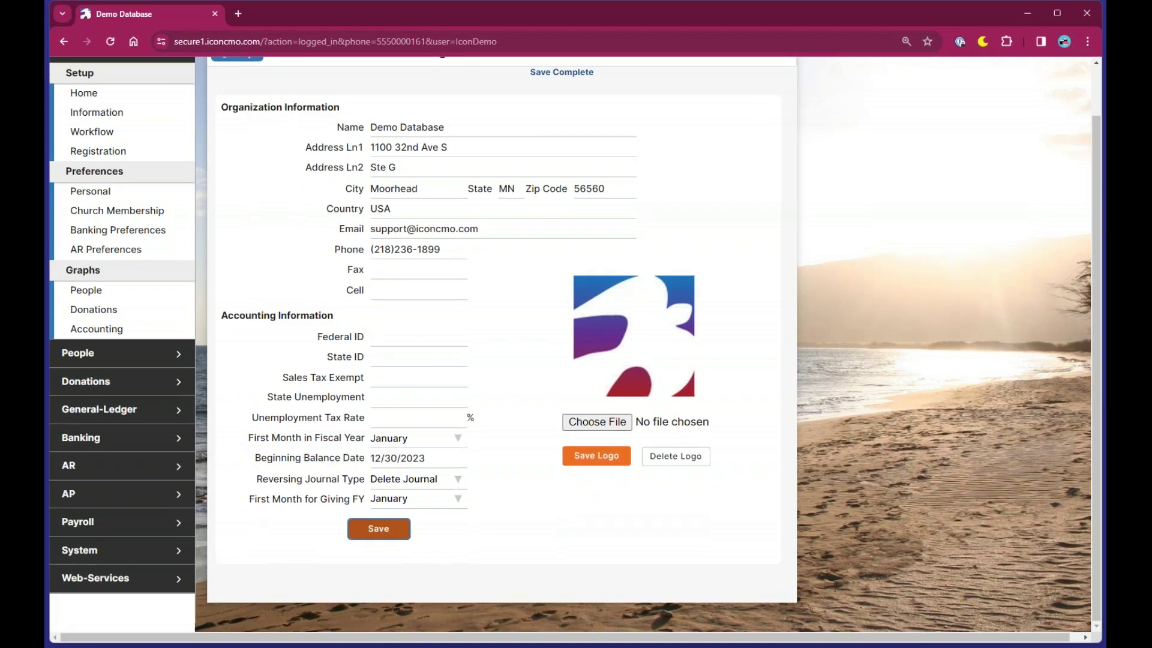
Review the Reversing Journal Type options, keep Delete Journal selected, and save the organization information
{"action": "left_click_drag", "start_coordinate": [257, 478], "coordinate": [366, 479]}
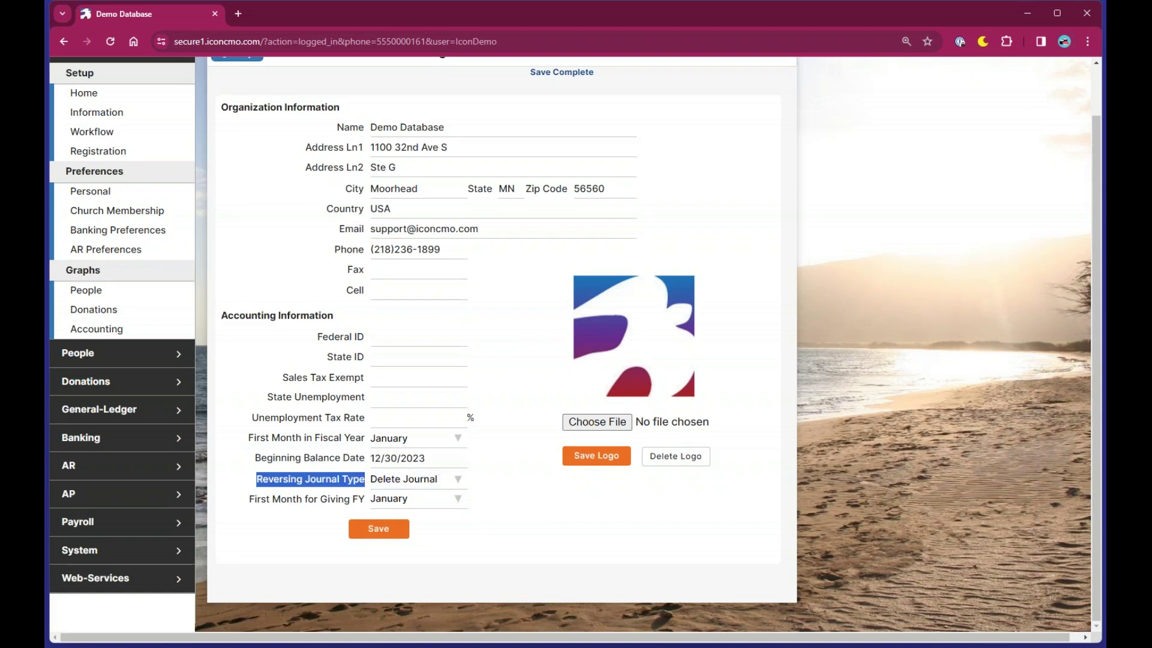
{"action": "left_click", "coordinate": [451, 480]}
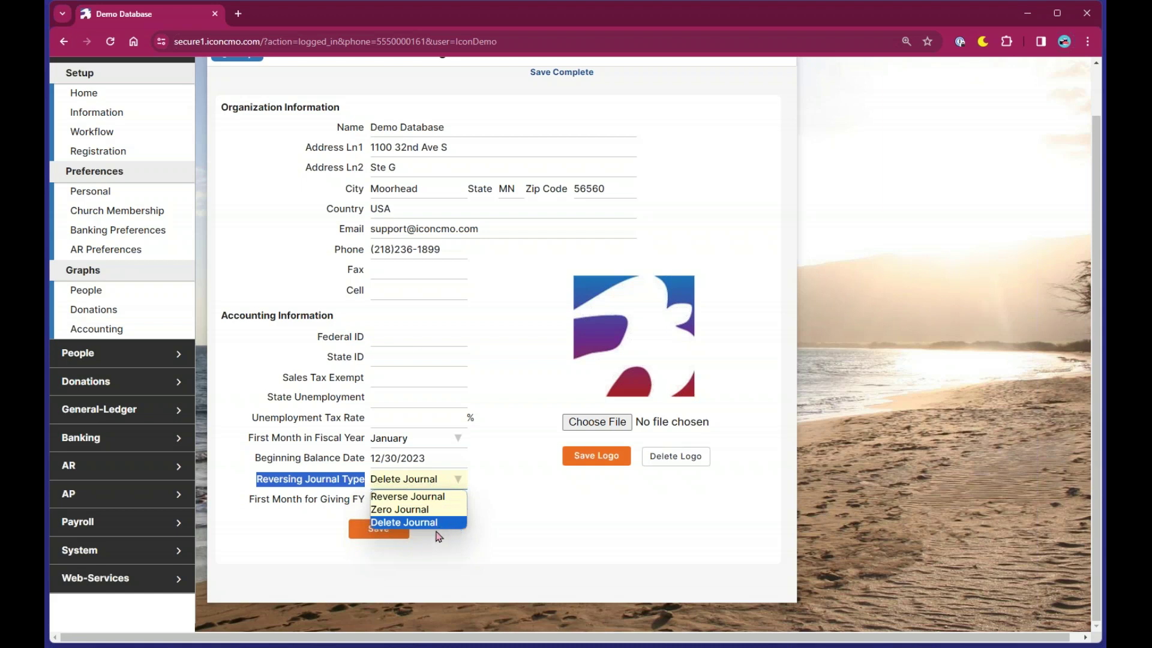
{"action": "key", "text": "Up"}
{"action": "left_click", "coordinate": [507, 511]}
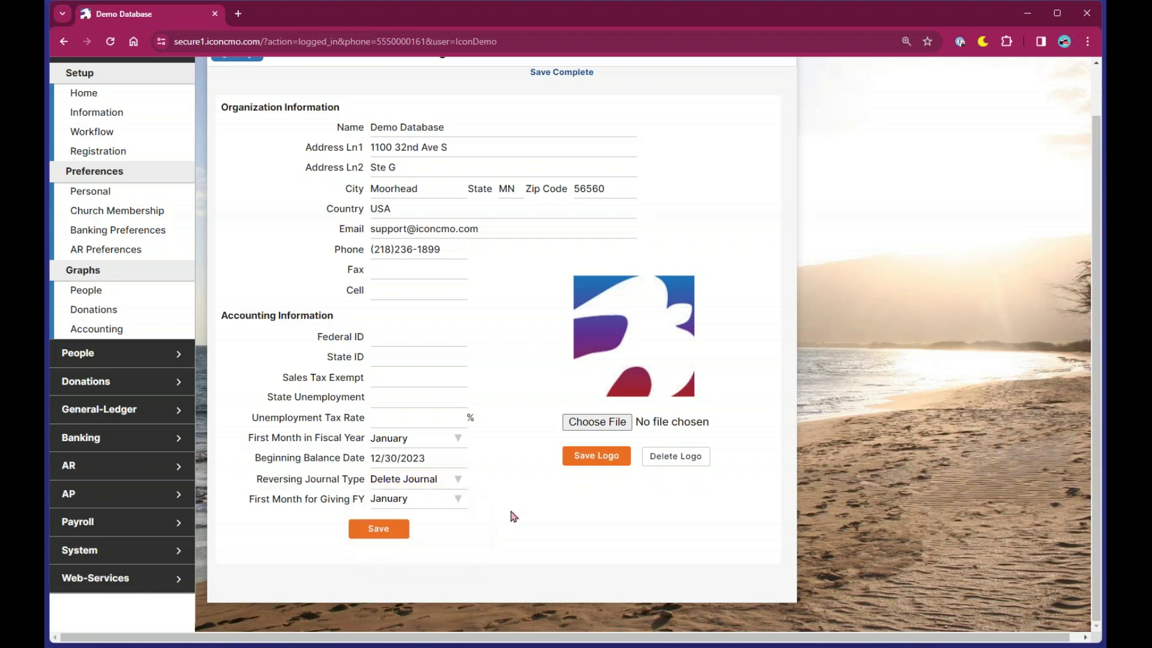
{"action": "left_click", "coordinate": [459, 479]}
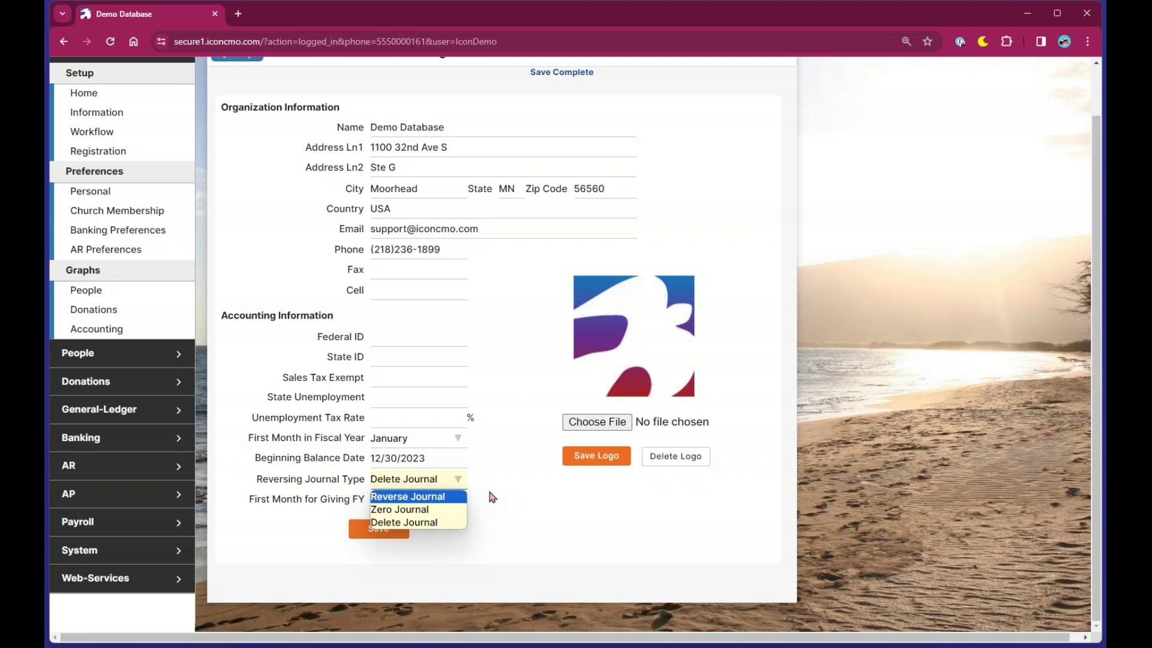
{"action": "left_click", "coordinate": [456, 479]}
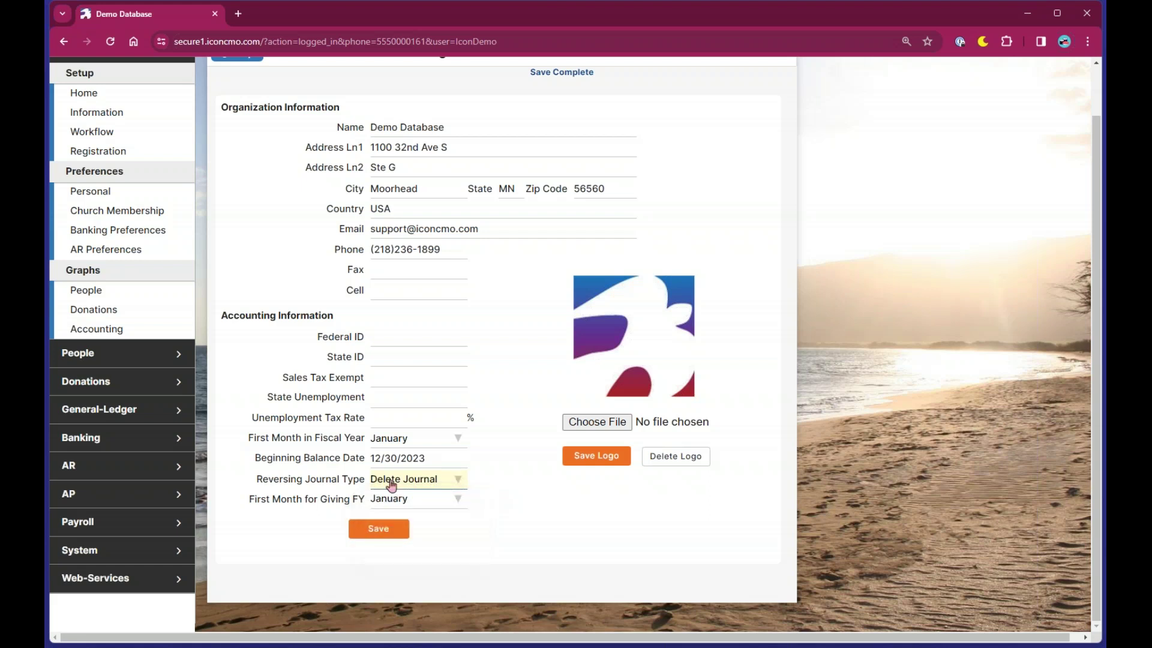
{"action": "left_click", "coordinate": [445, 484]}
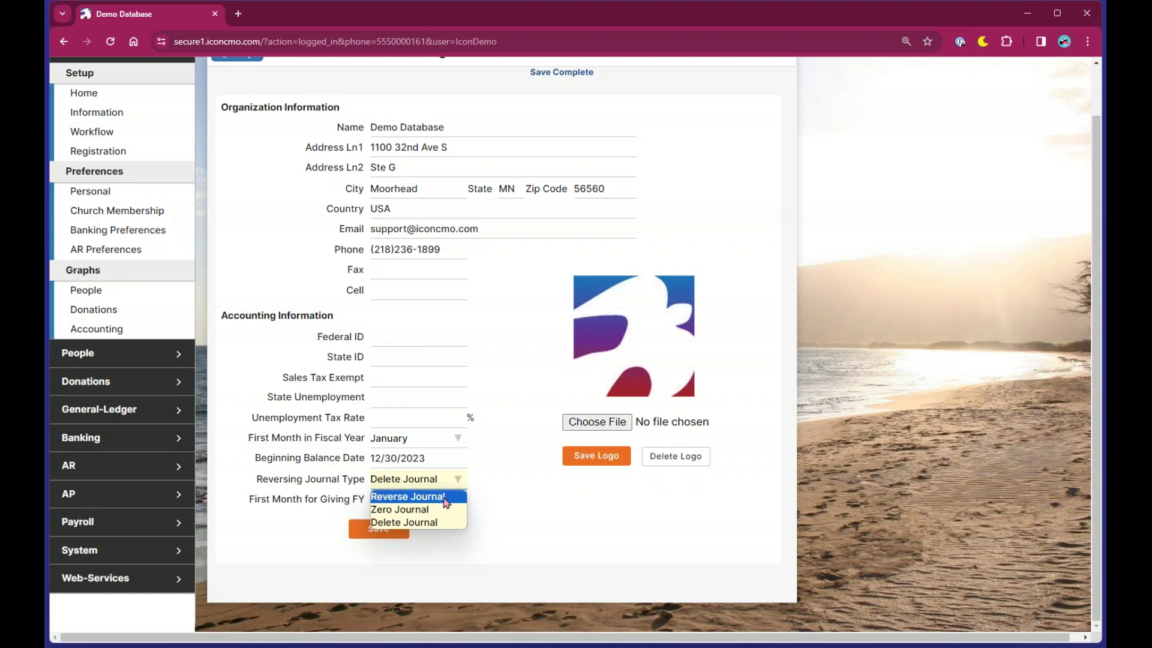
{"action": "left_click", "coordinate": [488, 500]}
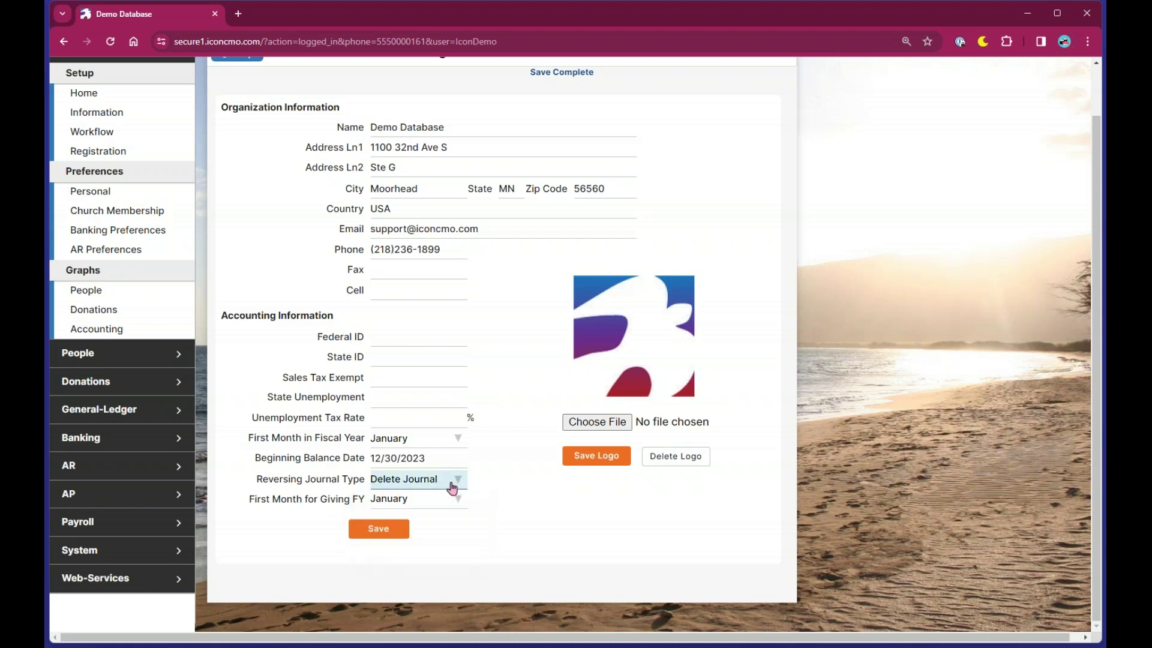
{"action": "left_click", "coordinate": [410, 480]}
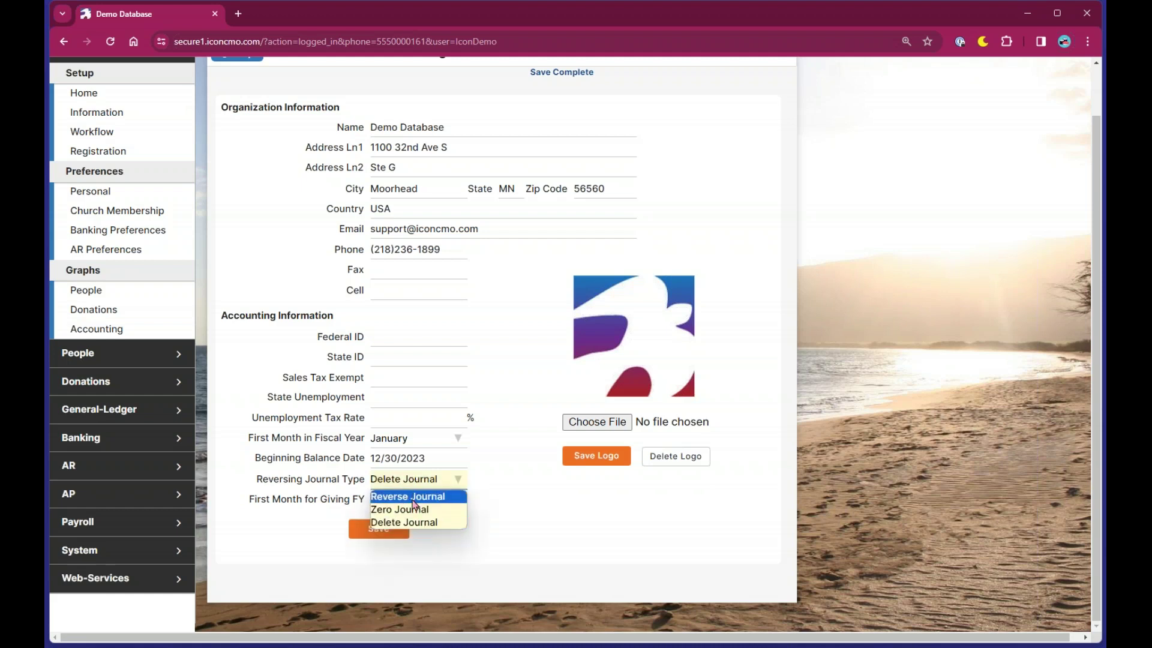
{"action": "left_click", "coordinate": [543, 534]}
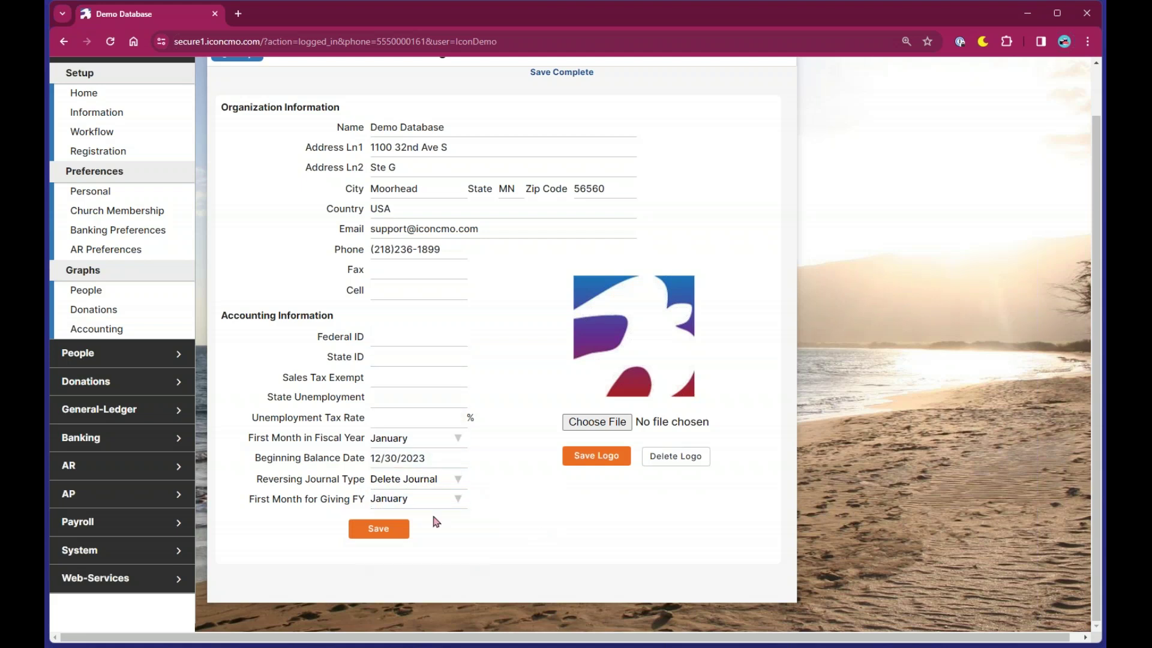
{"action": "left_click", "coordinate": [394, 534]}
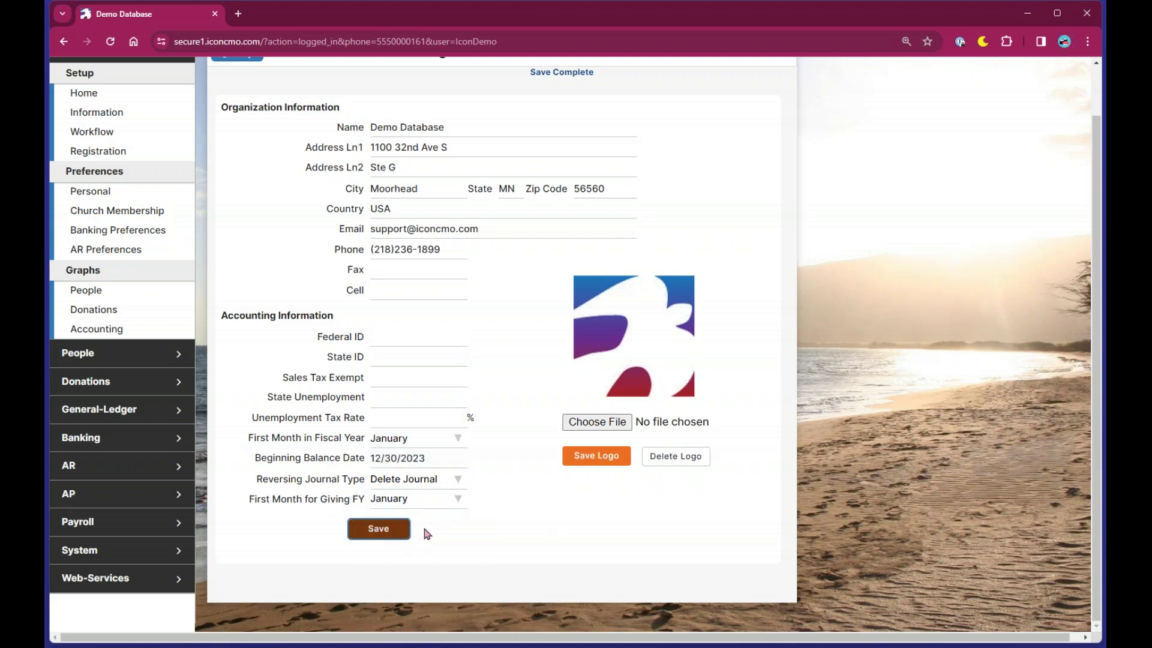
{"action": "scroll", "coordinate": [787, 193], "scroll_direction": "up", "scroll_amount": 1}
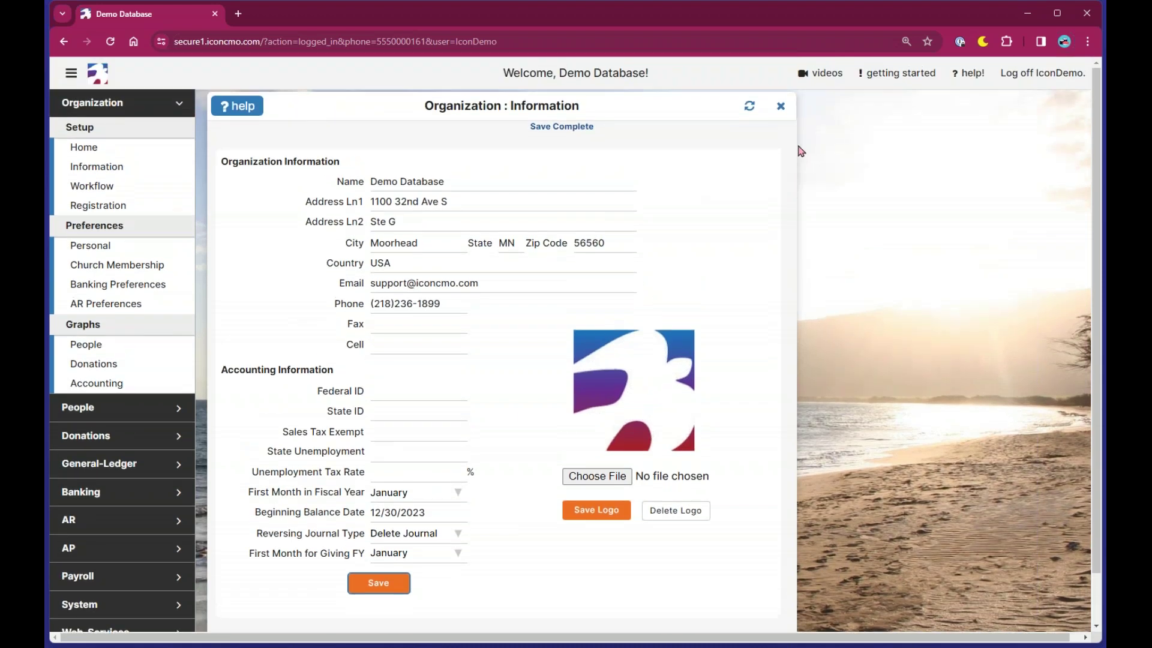
Close the organization Information page and open the Personal preferences of the Organization section
{"action": "left_click", "coordinate": [780, 111]}
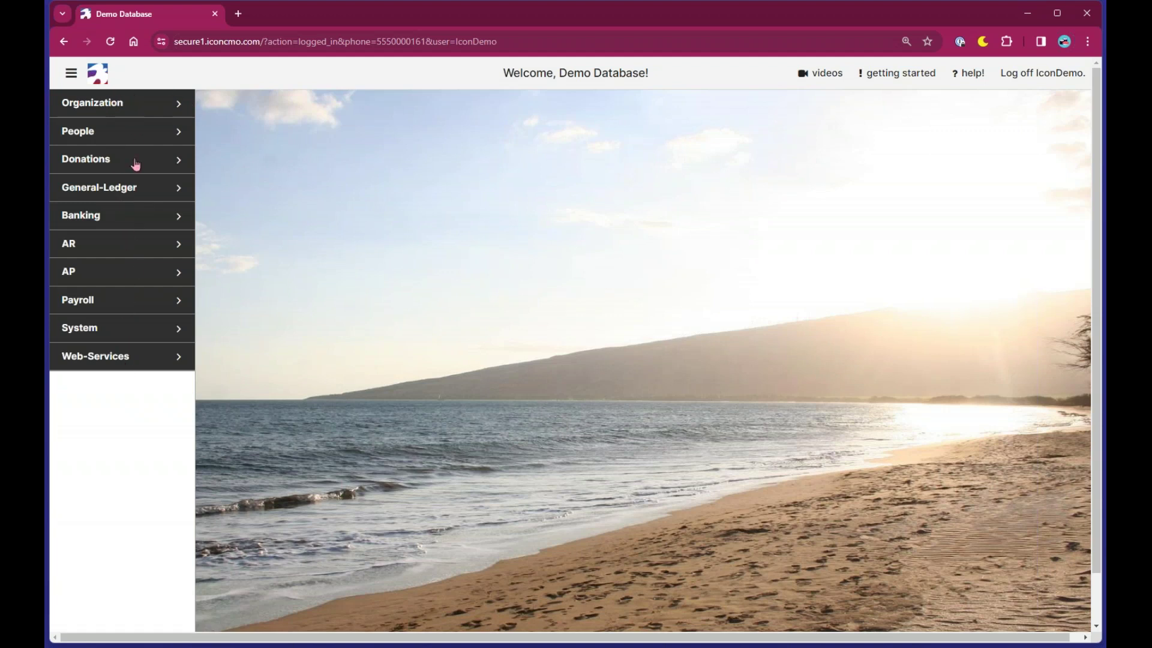
{"action": "left_click", "coordinate": [77, 192]}
{"action": "left_click", "coordinate": [78, 195]}
{"action": "left_click", "coordinate": [104, 111]}
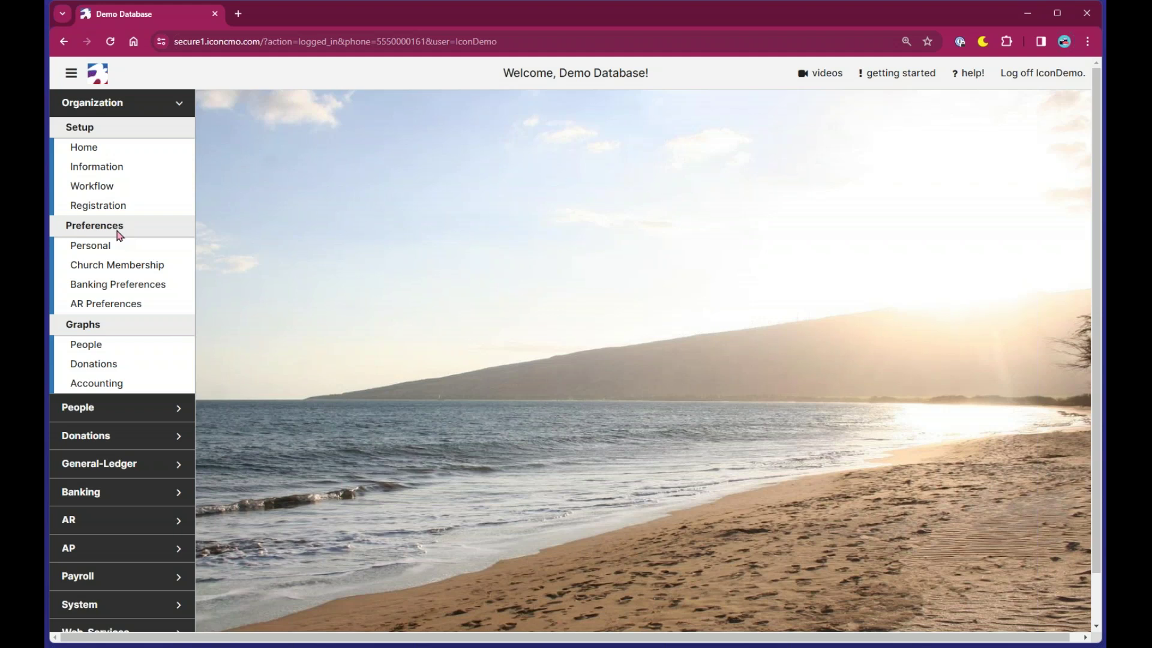
{"action": "left_click", "coordinate": [92, 245]}
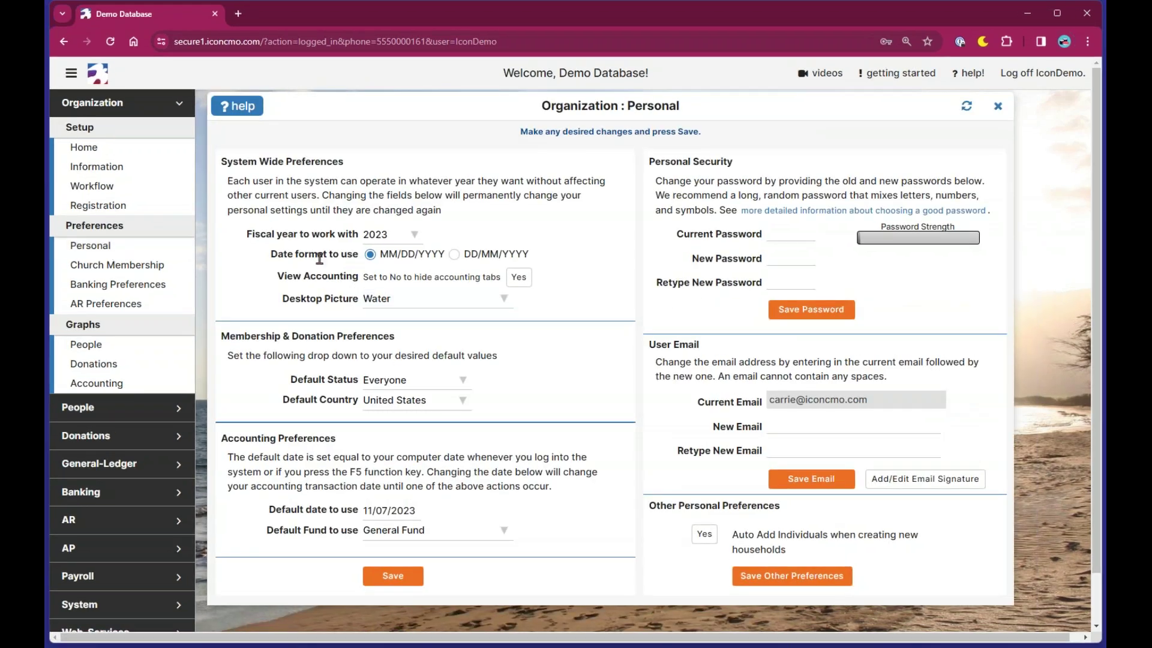
Examine the View Accounting setting in the System Wide Preferences
{"action": "left_click_drag", "start_coordinate": [277, 275], "coordinate": [360, 277]}
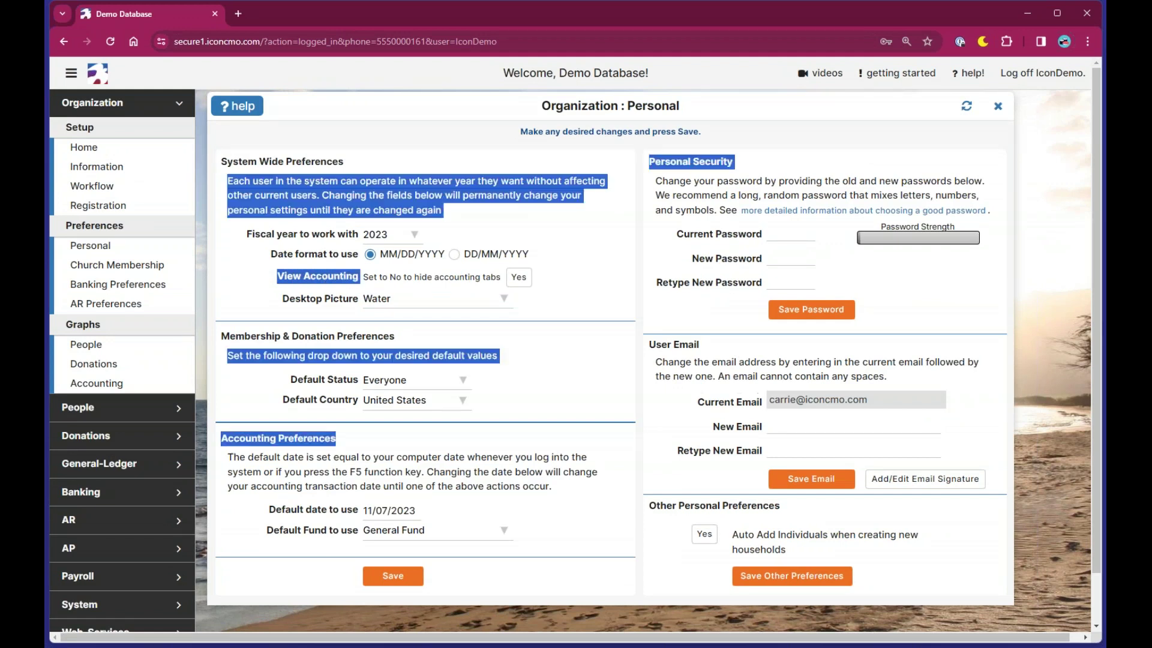
{"action": "left_click", "coordinate": [364, 282]}
{"action": "left_click_drag", "start_coordinate": [284, 276], "coordinate": [310, 276]}
{"action": "left_click", "coordinate": [363, 279]}
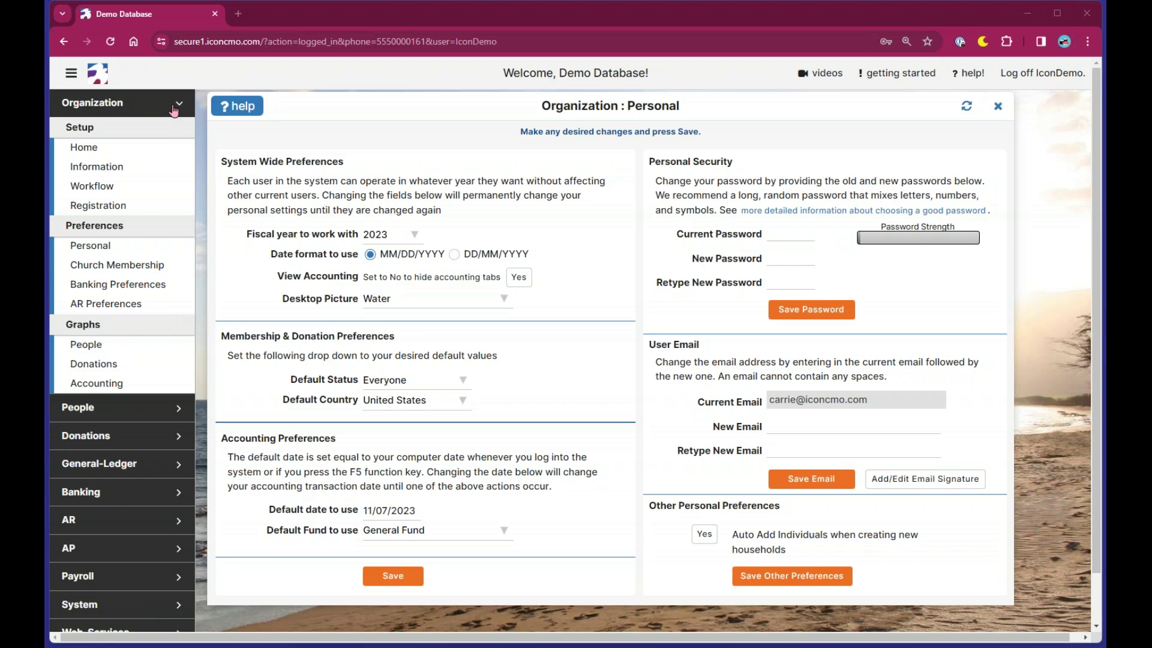
Close the Personal preferences and open the Users page in the System security section
{"action": "left_click", "coordinate": [998, 110]}
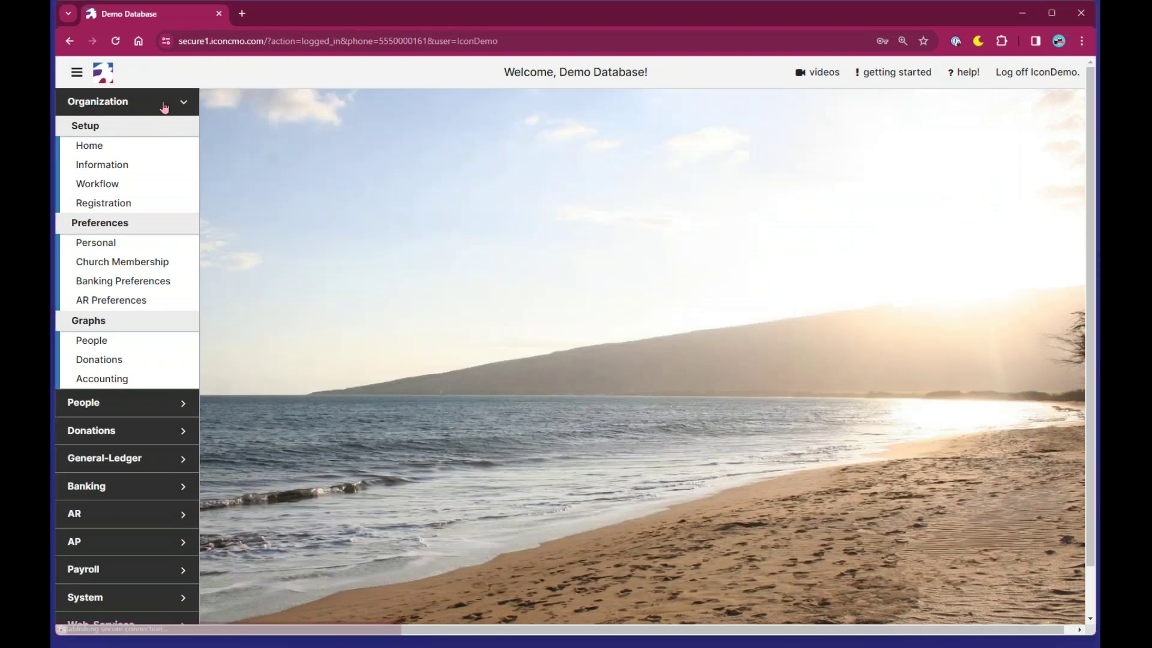
{"action": "left_click", "coordinate": [163, 107]}
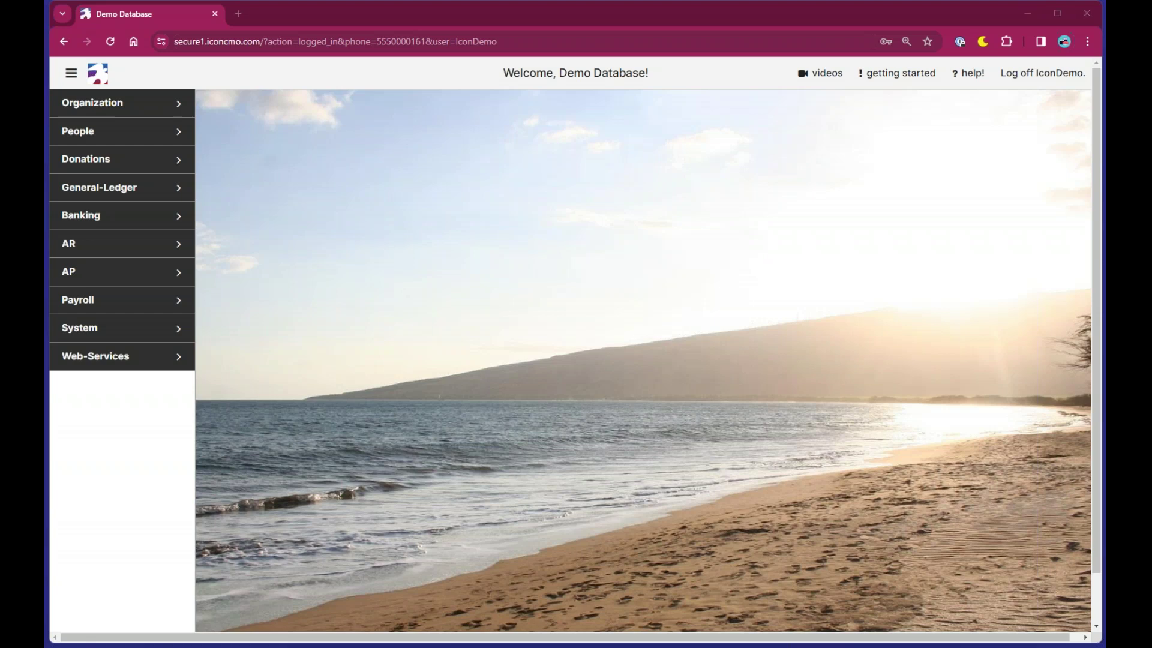
{"action": "left_click", "coordinate": [174, 334]}
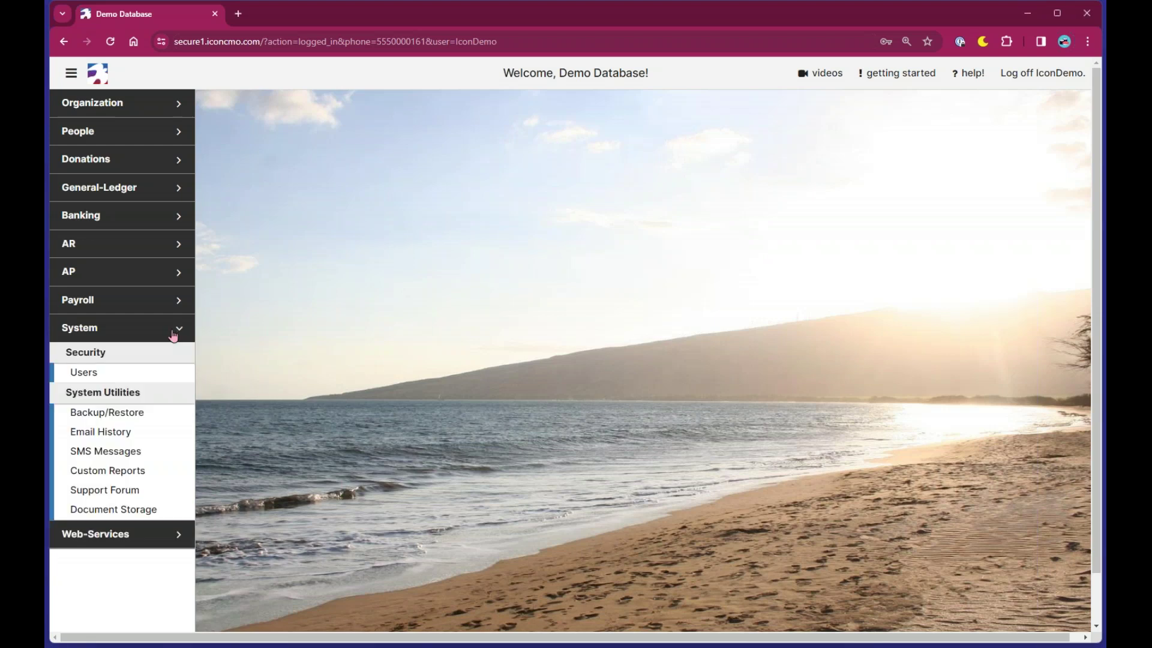
{"action": "left_click", "coordinate": [110, 377]}
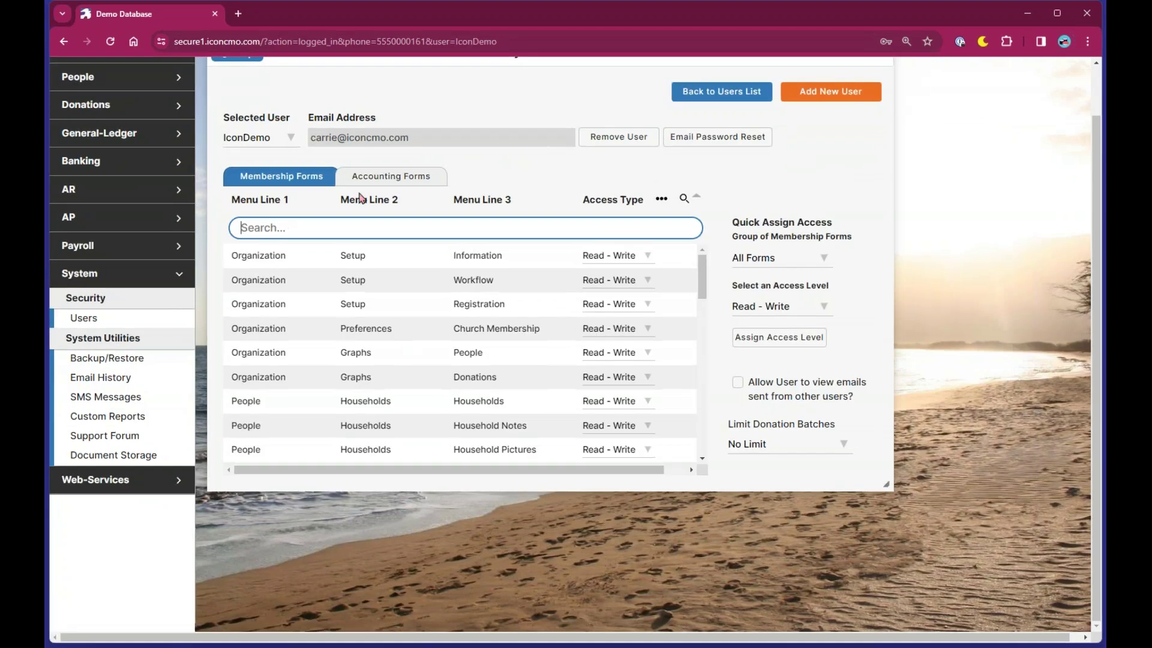
Review the access types for the demo user's accounting forms, keeping Read - Write for the organization Information and Workflow forms
{"action": "left_click", "coordinate": [384, 183]}
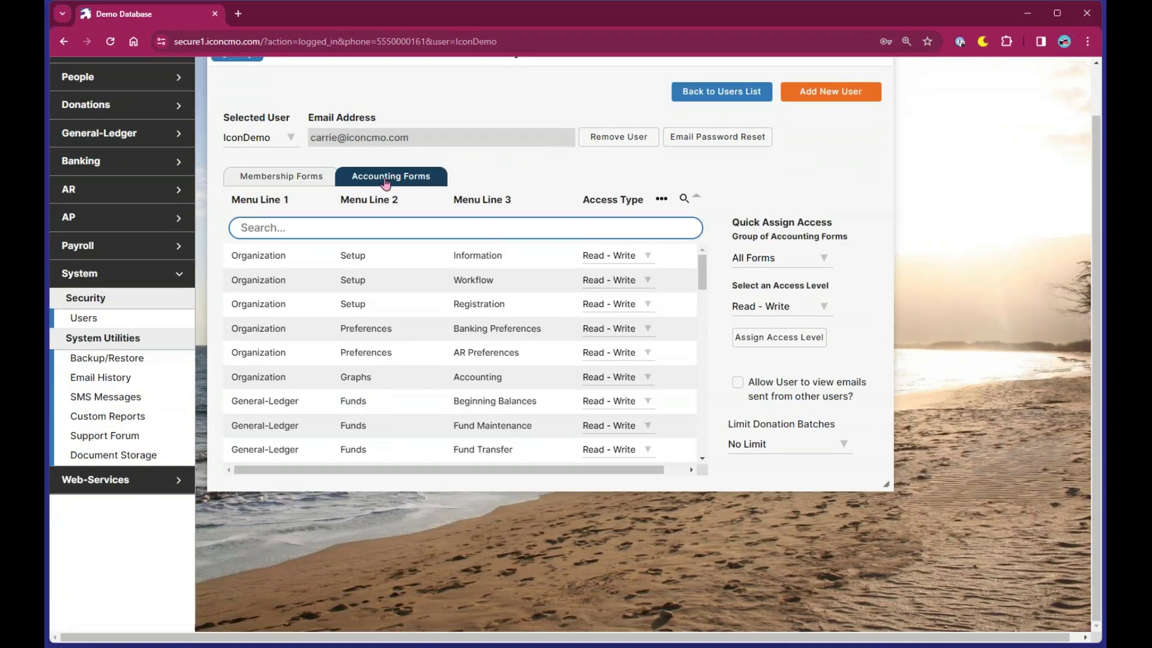
{"action": "left_click", "coordinate": [620, 257]}
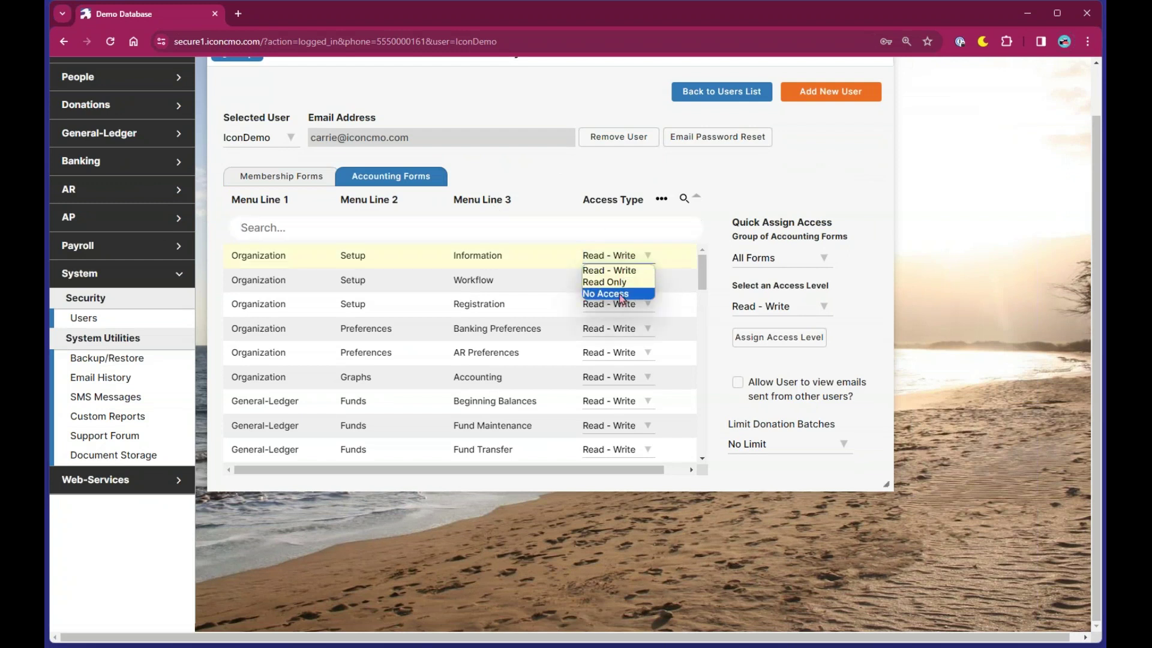
{"action": "left_click", "coordinate": [619, 270]}
{"action": "left_click", "coordinate": [620, 279]}
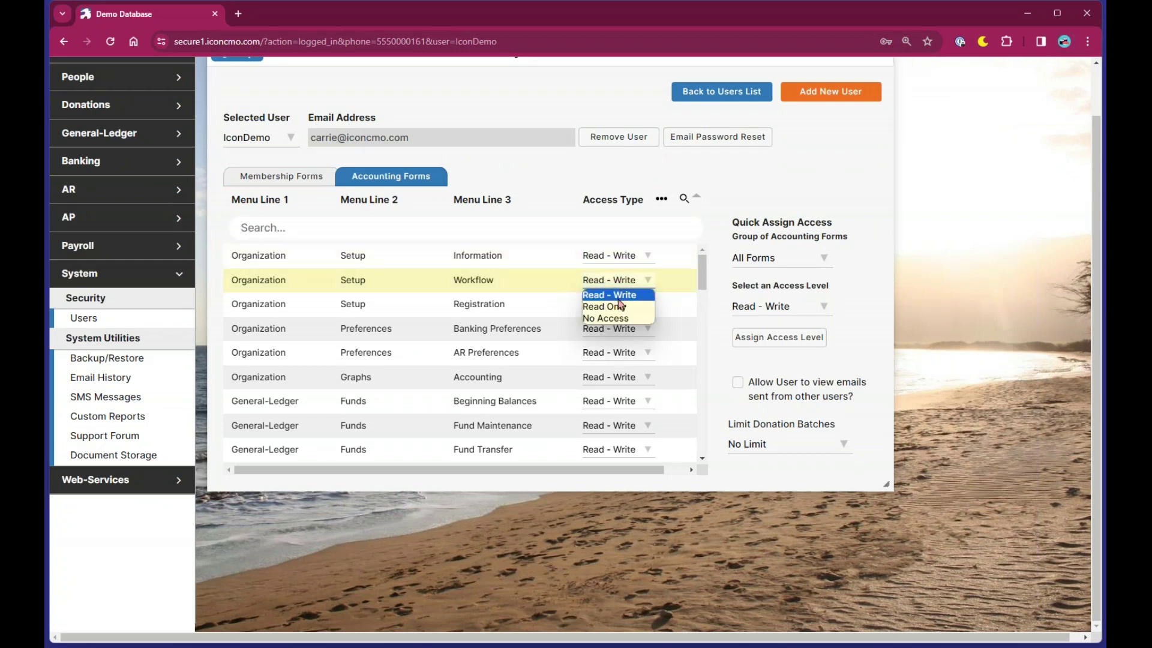
{"action": "left_click", "coordinate": [630, 297]}
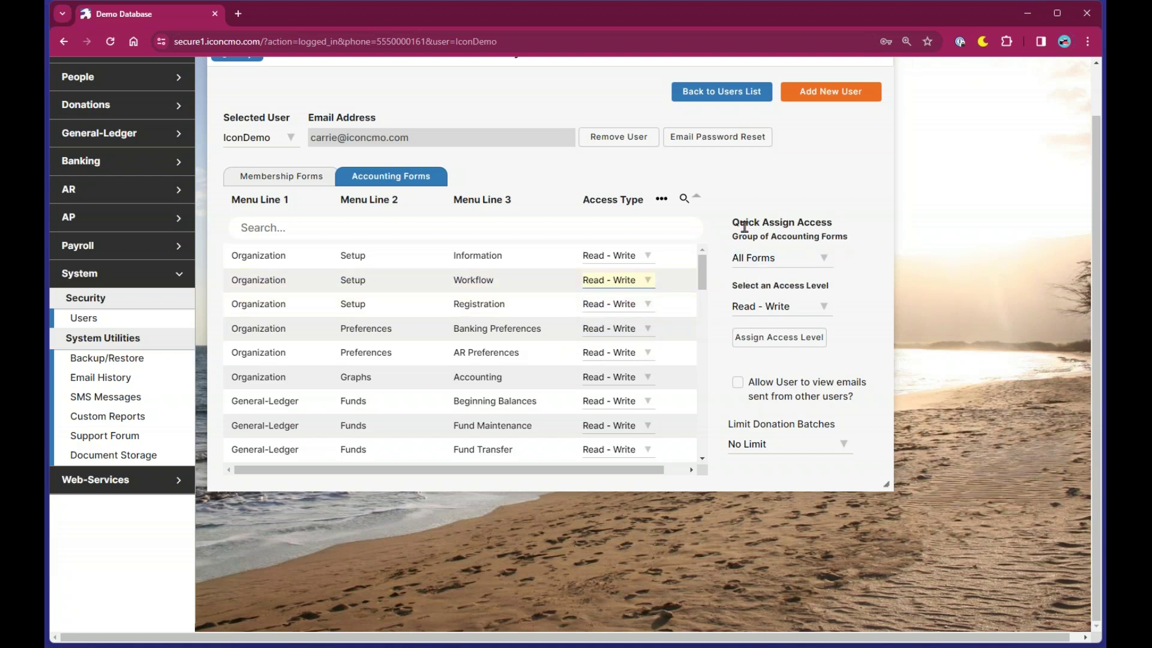
Assign the Read - Write access level to All Forms in the accounting group with Quick Assign Access
{"action": "left_click", "coordinate": [803, 259]}
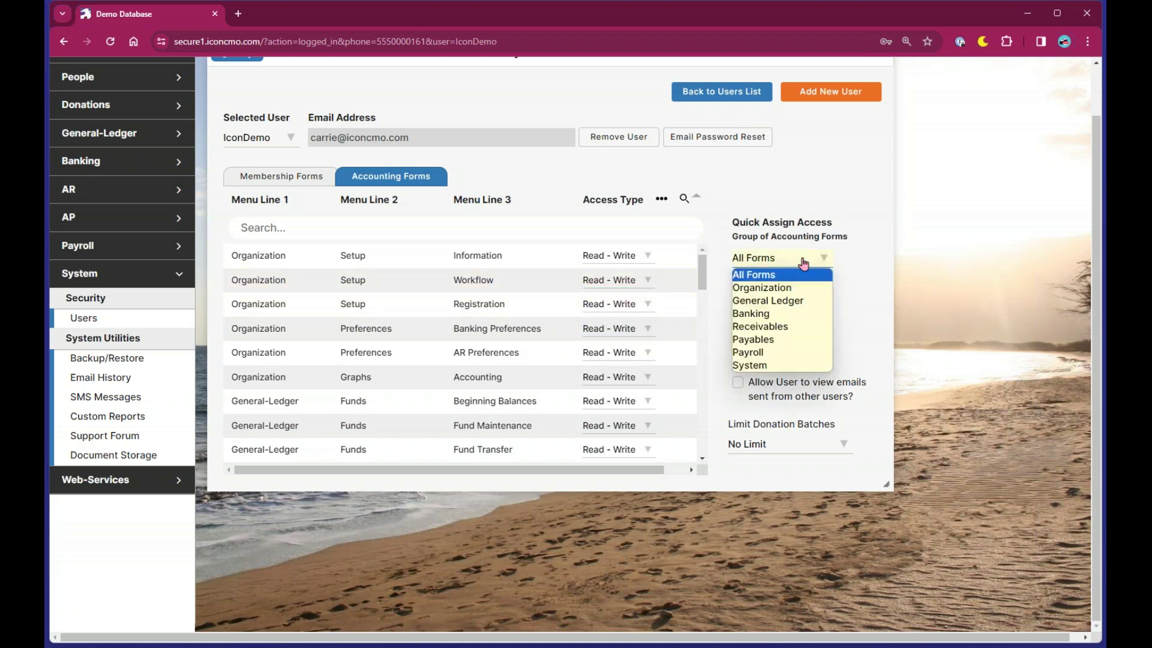
{"action": "left_click", "coordinate": [780, 275]}
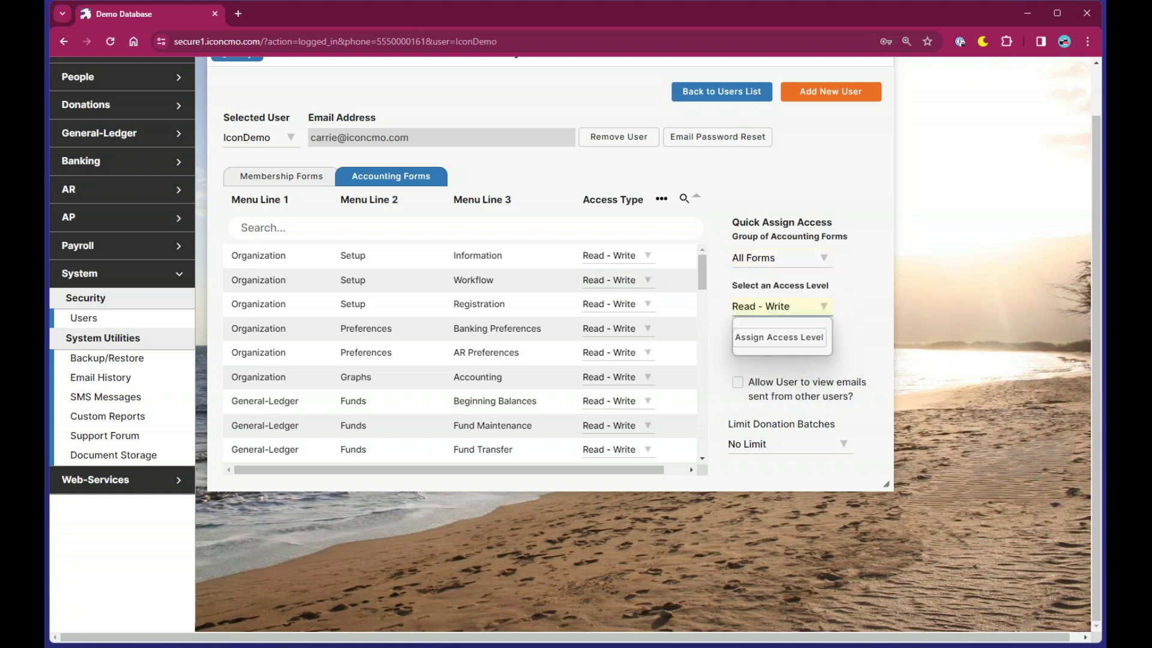
{"action": "left_click", "coordinate": [780, 318]}
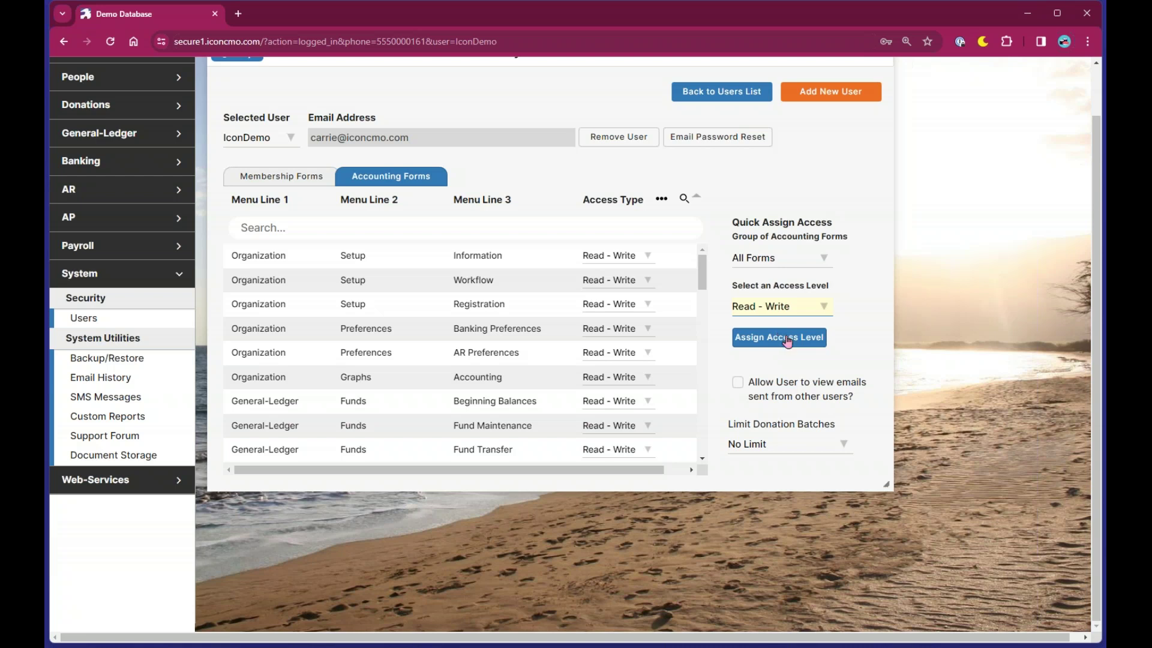
{"action": "left_click", "coordinate": [777, 337]}
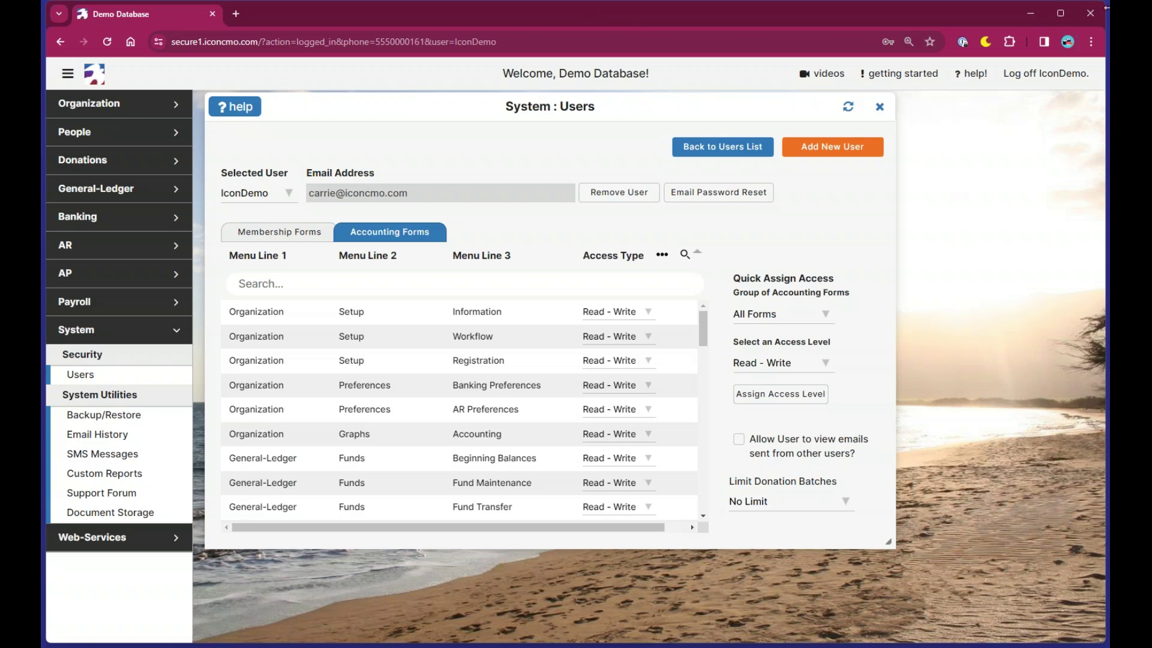
View the list of getting started setup guides, then close the Users page and collapse the System section
{"action": "left_click", "coordinate": [900, 73]}
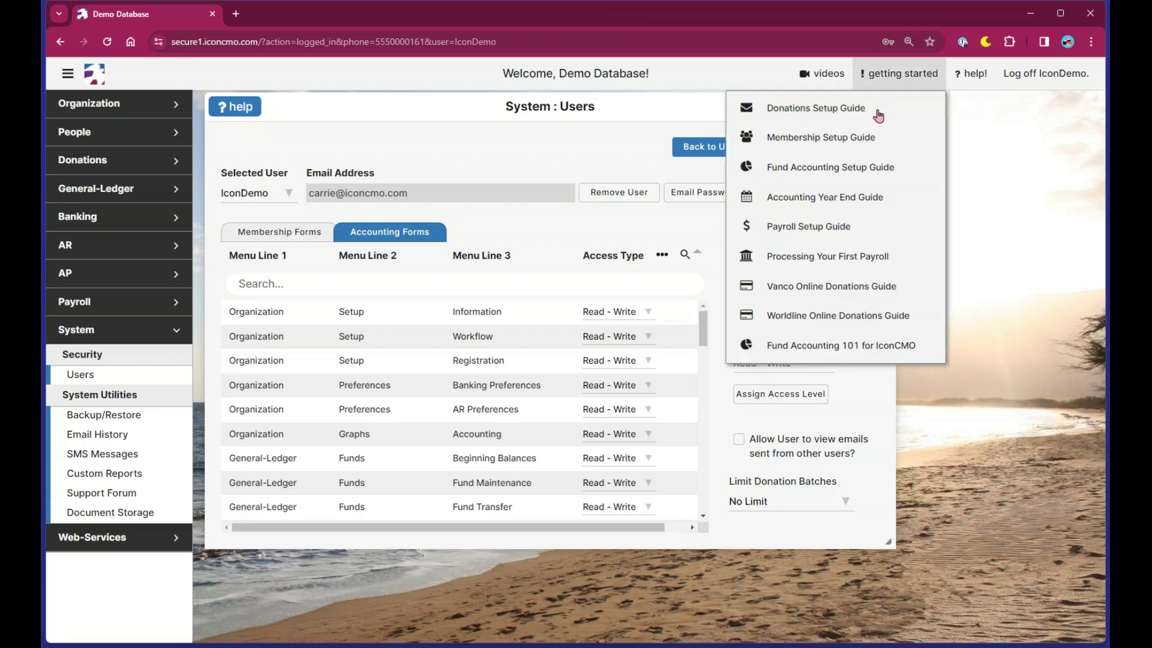
{"action": "left_click", "coordinate": [820, 137]}
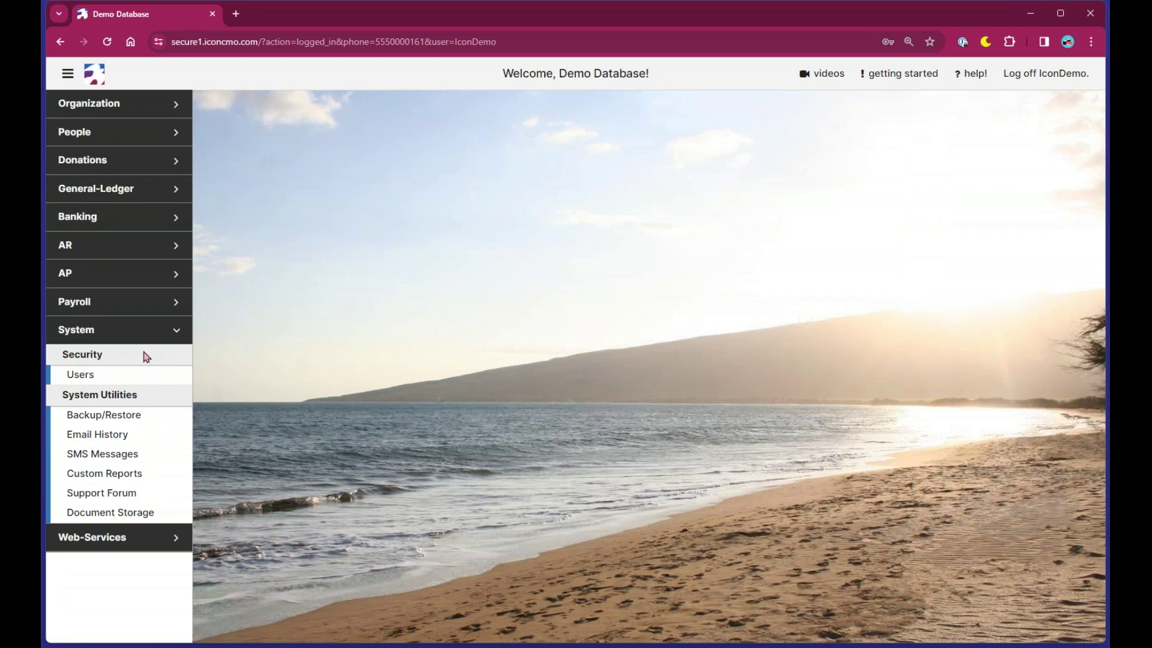
{"action": "left_click", "coordinate": [145, 341]}
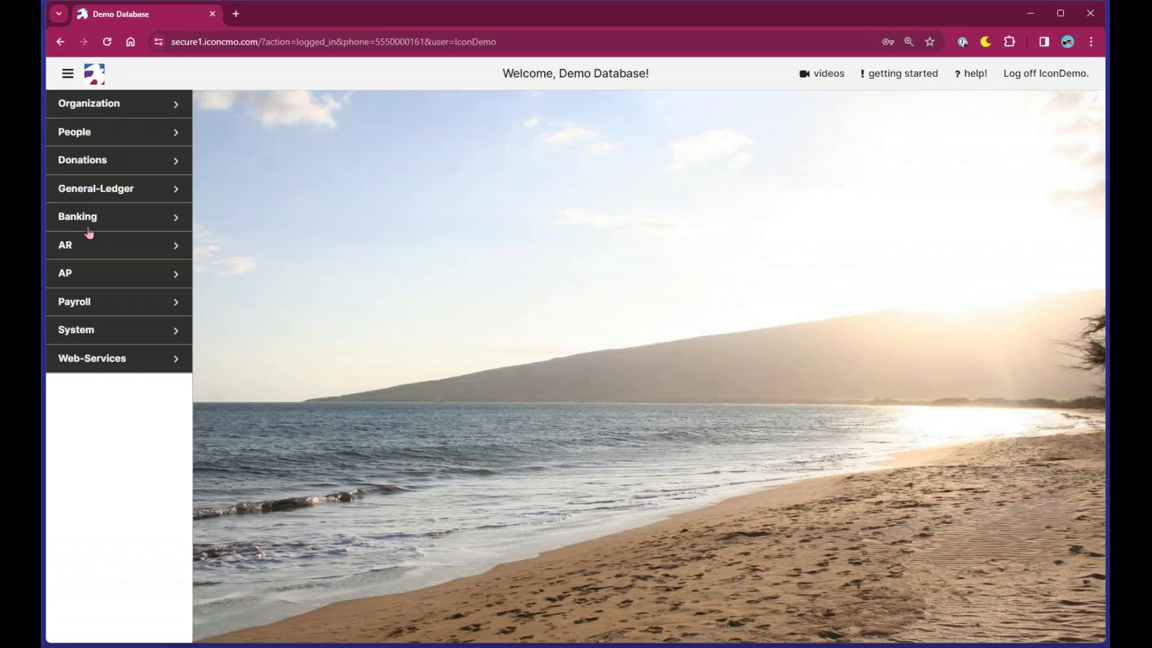
Open the General-Ledger Chart of Accounts with only the accounts required by the system
{"action": "left_click", "coordinate": [102, 195]}
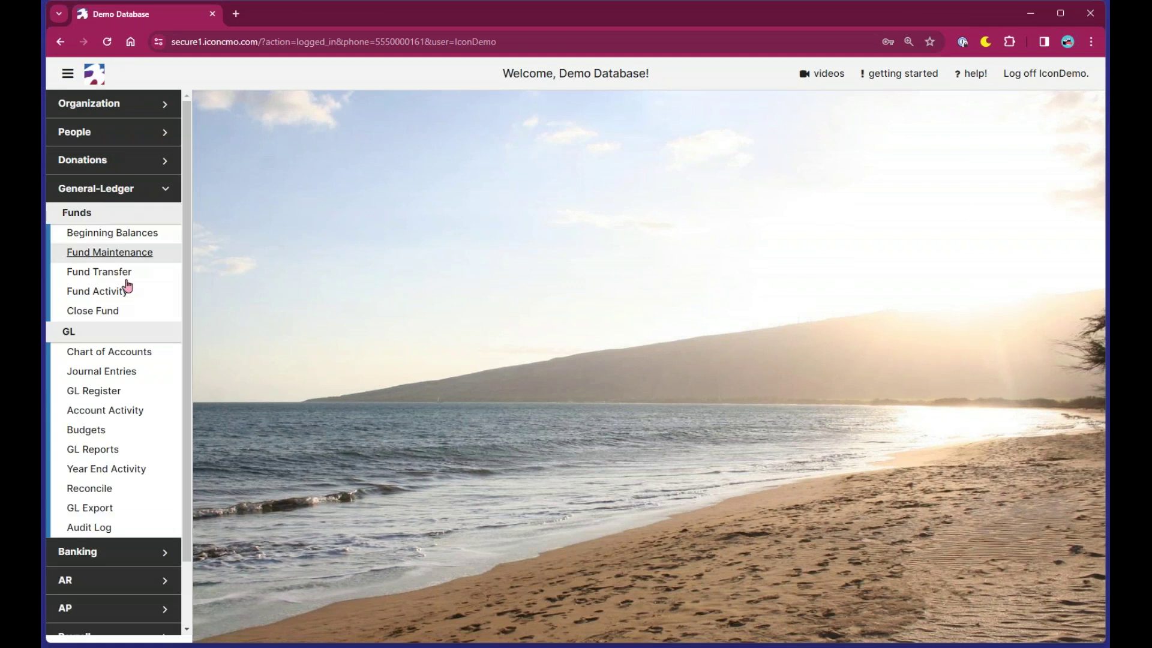
{"action": "left_click", "coordinate": [131, 354]}
{"action": "left_click", "coordinate": [625, 147]}
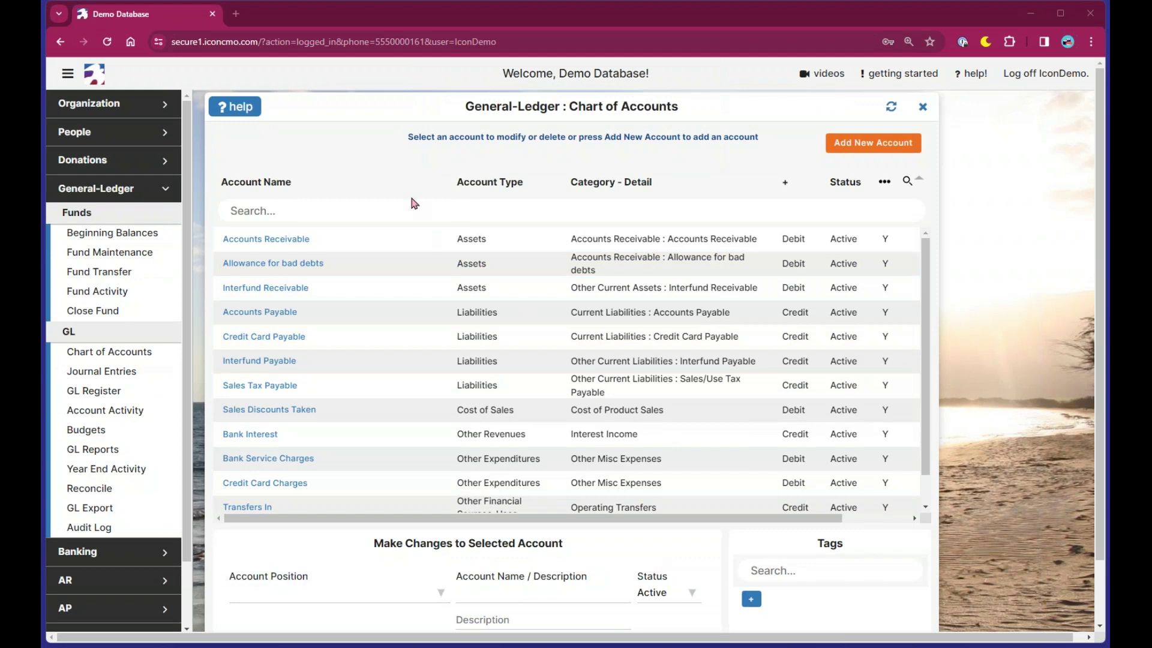
Examine the required accounts in the Chart of Accounts, including their types, categories and required flags
{"action": "scroll", "coordinate": [835, 387], "scroll_direction": "down", "scroll_amount": 2}
{"action": "scroll", "coordinate": [846, 415], "scroll_direction": "up", "scroll_amount": 2}
{"action": "left_click_drag", "start_coordinate": [928, 398], "coordinate": [937, 342]}
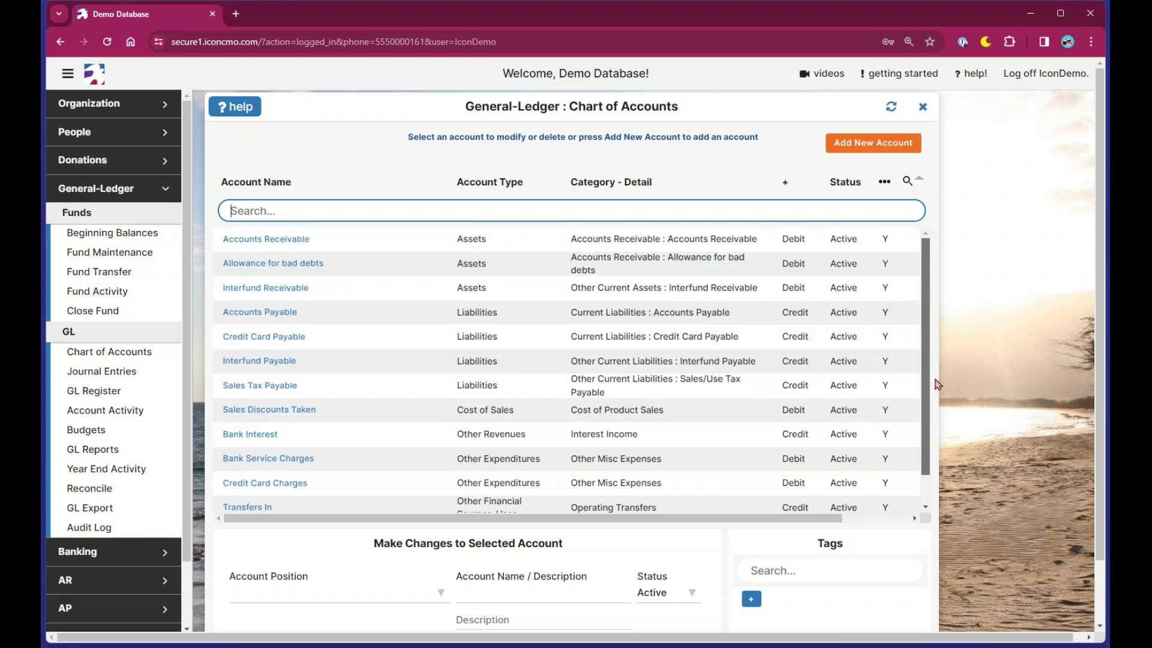
{"action": "left_click_drag", "start_coordinate": [890, 240], "coordinate": [887, 291]}
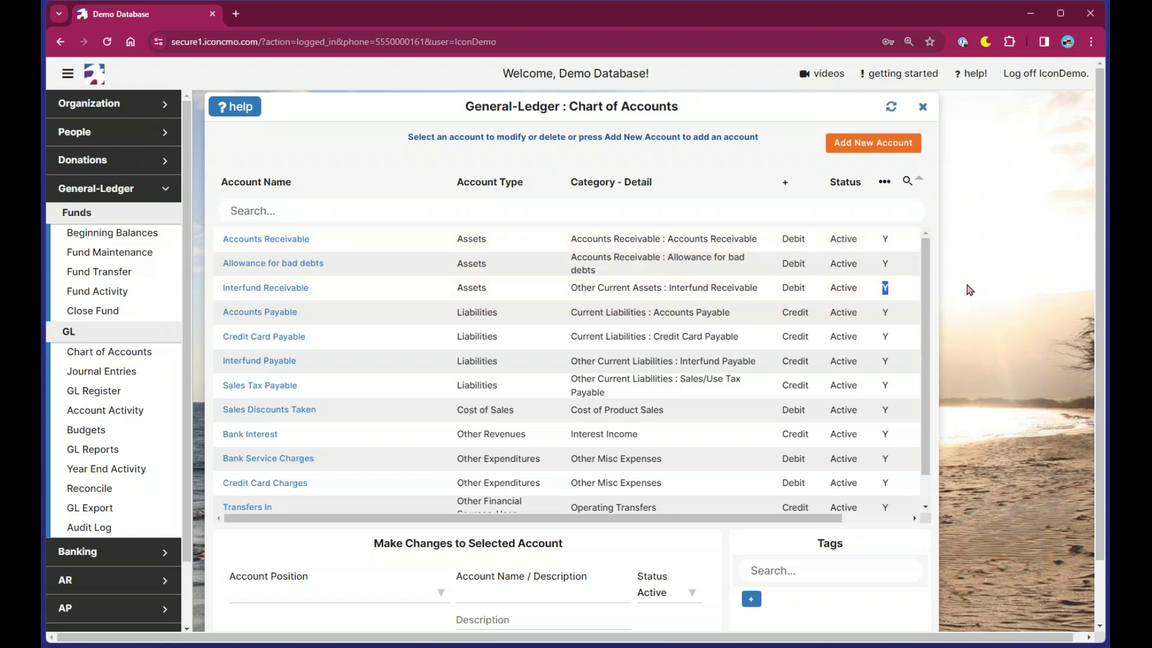
{"action": "left_click", "coordinate": [784, 168]}
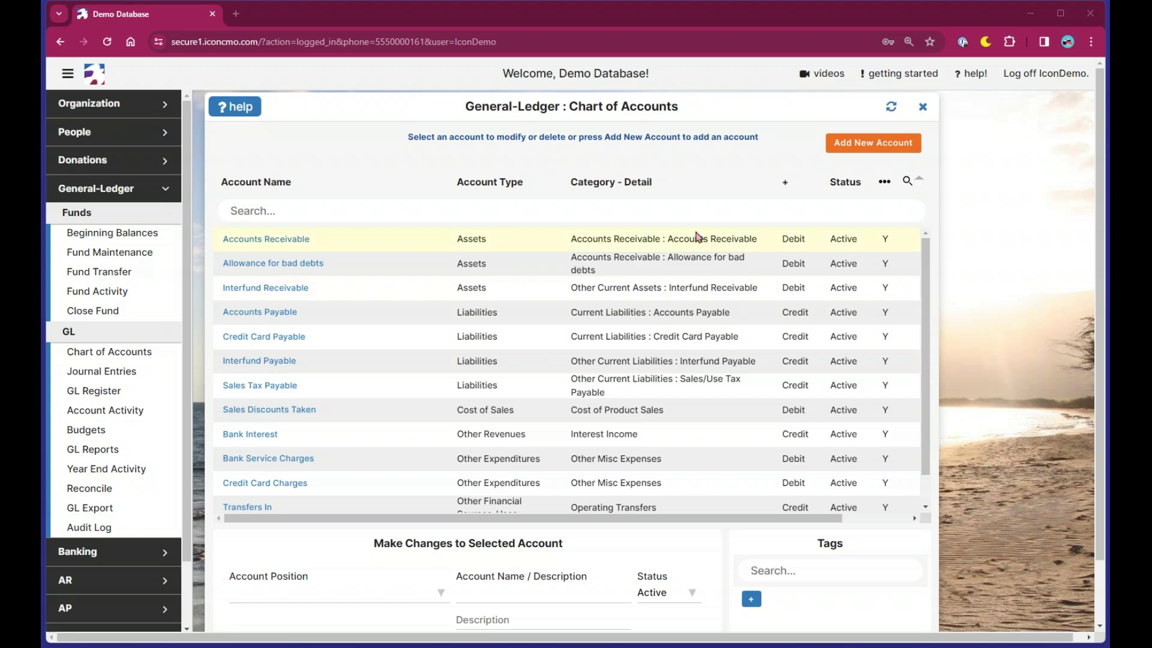
{"action": "scroll", "coordinate": [561, 489], "scroll_direction": "down", "scroll_amount": 1}
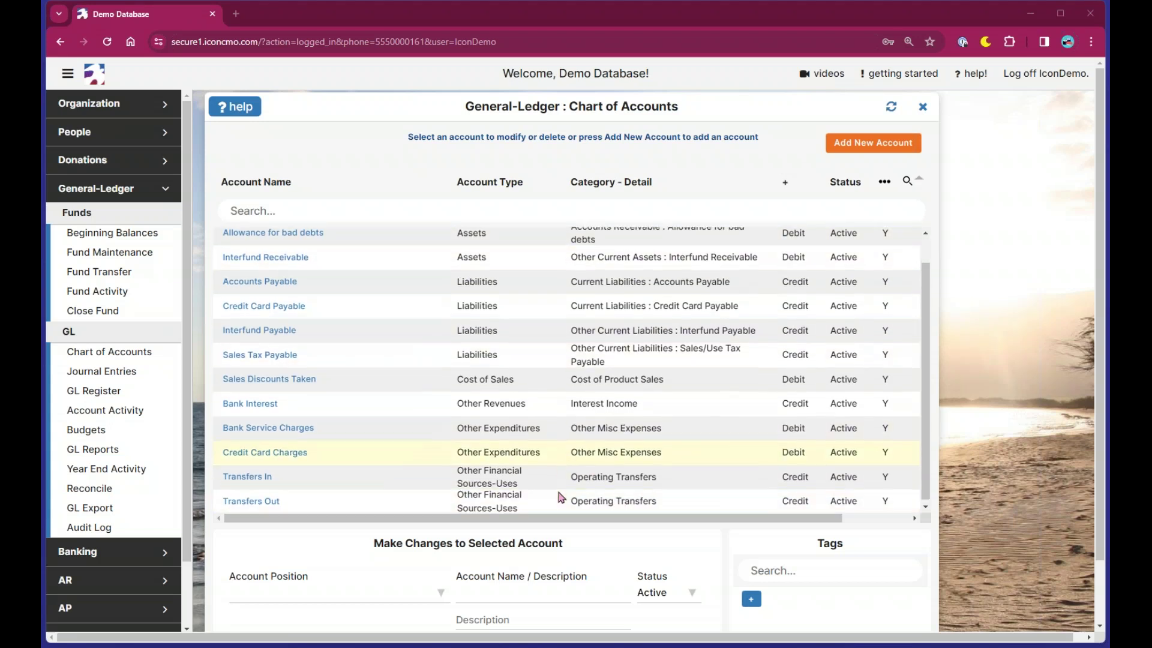
{"action": "scroll", "coordinate": [420, 492], "scroll_direction": "up", "scroll_amount": 1}
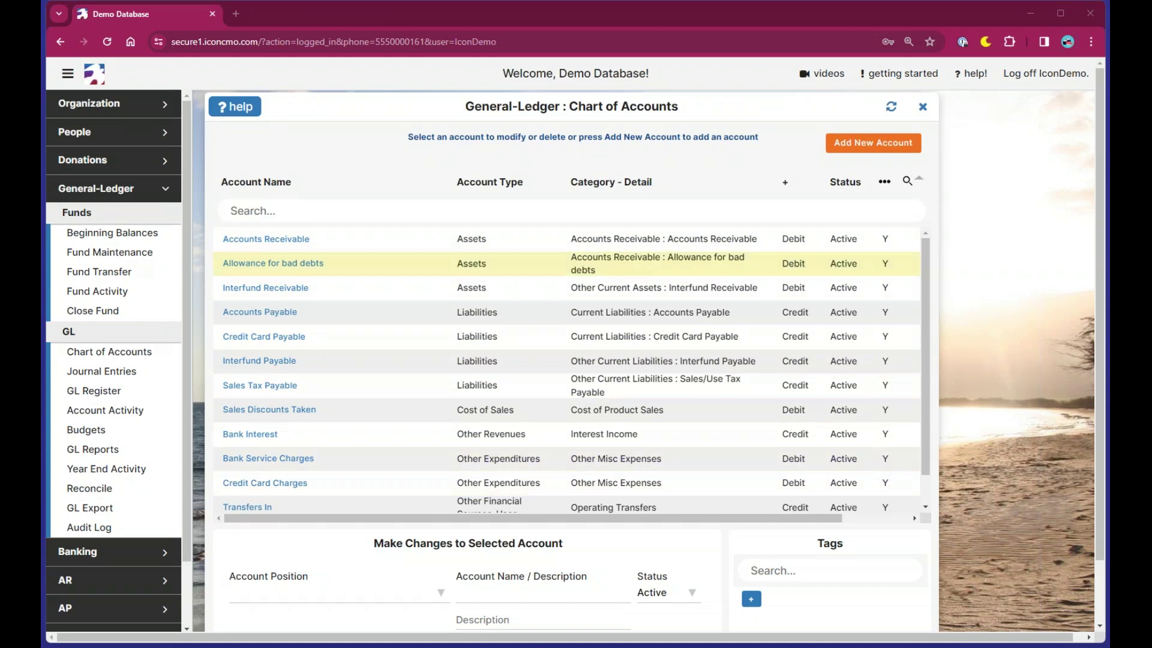
Close the open windows, reopen the General-Ledger Chart of Accounts and load the sample chart of accounts
{"action": "left_click", "coordinate": [922, 111]}
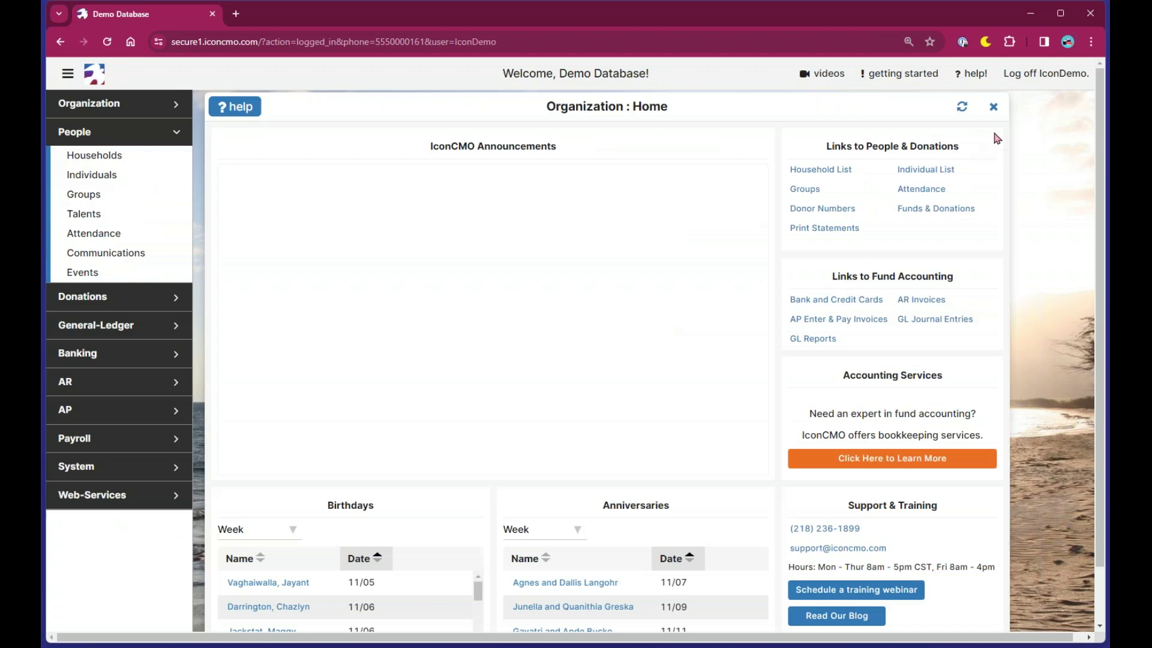
{"action": "left_click", "coordinate": [993, 109]}
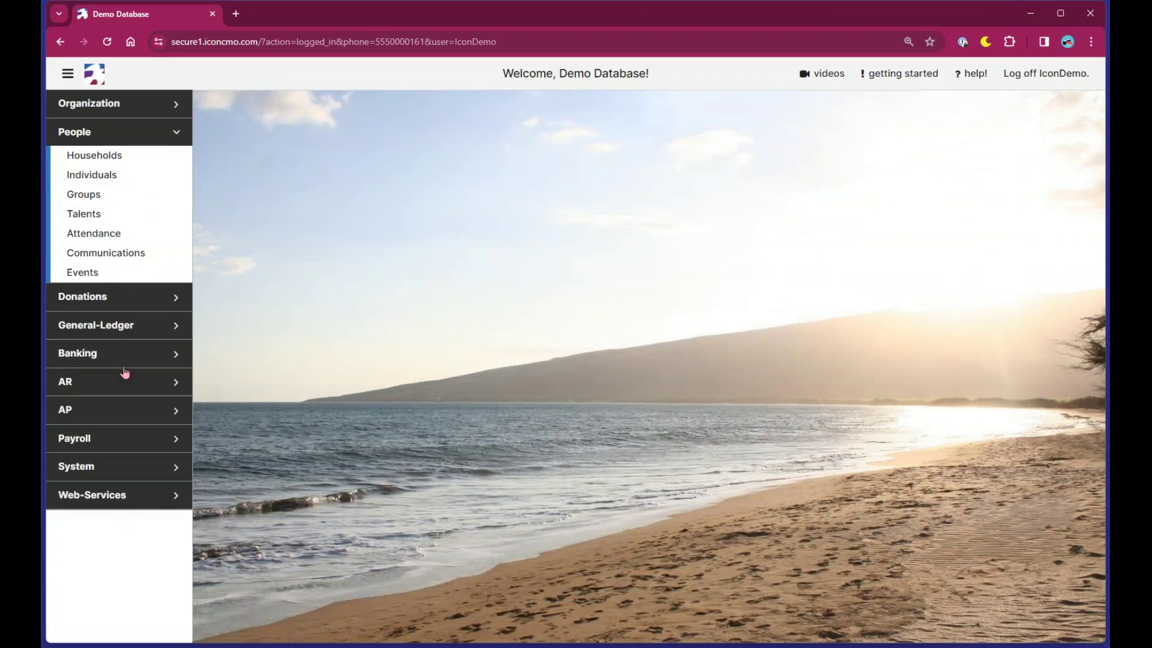
{"action": "left_click", "coordinate": [115, 324]}
{"action": "left_click", "coordinate": [142, 354]}
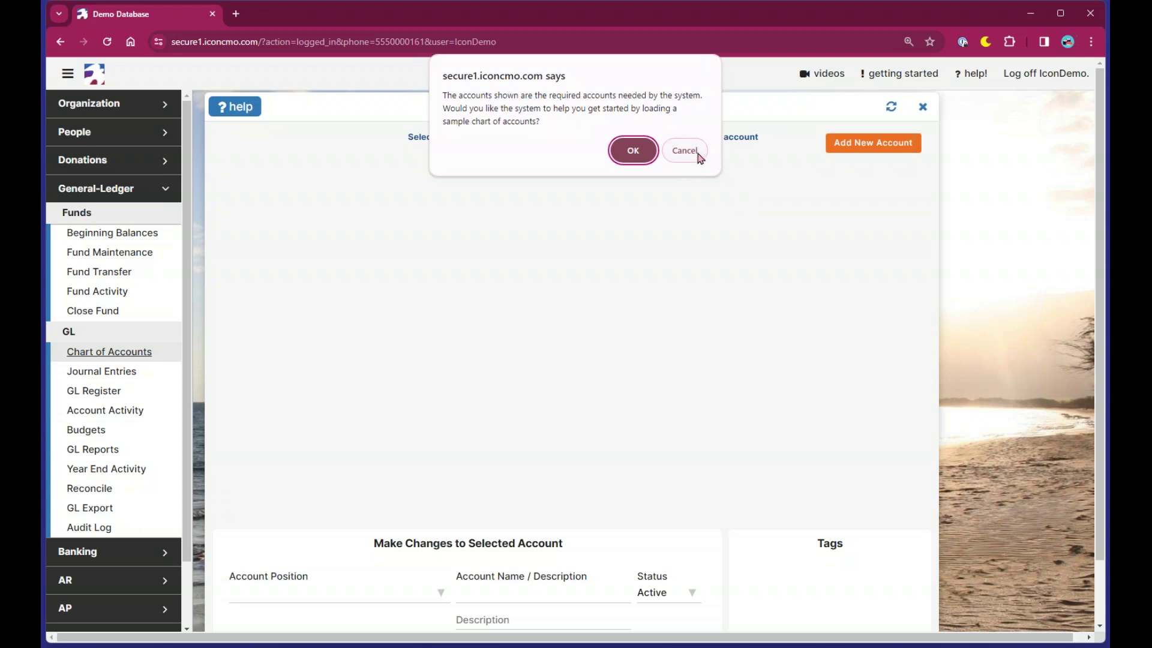
{"action": "left_click", "coordinate": [633, 150]}
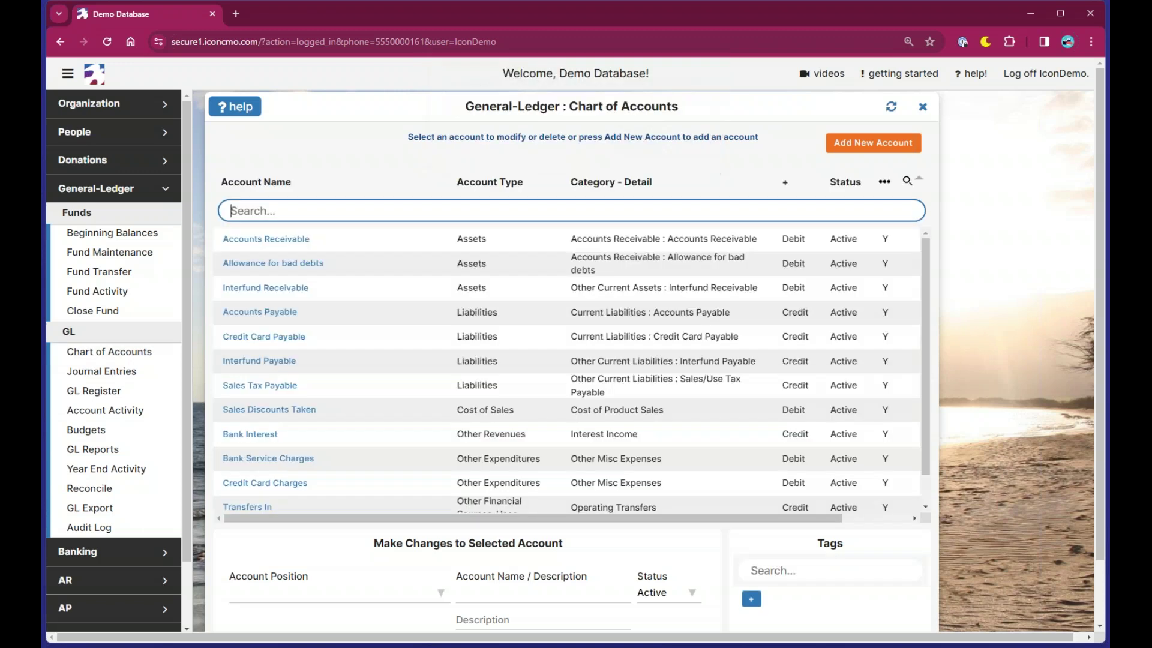
Look through the sample chart of accounts and open the Checking account for editing
{"action": "mouse_move", "coordinate": [926, 250]}
{"action": "left_mouse_down"}
{"action": "mouse_move", "coordinate": [933, 292]}
{"action": "mouse_move", "coordinate": [924, 229]}
{"action": "left_mouse_up"}
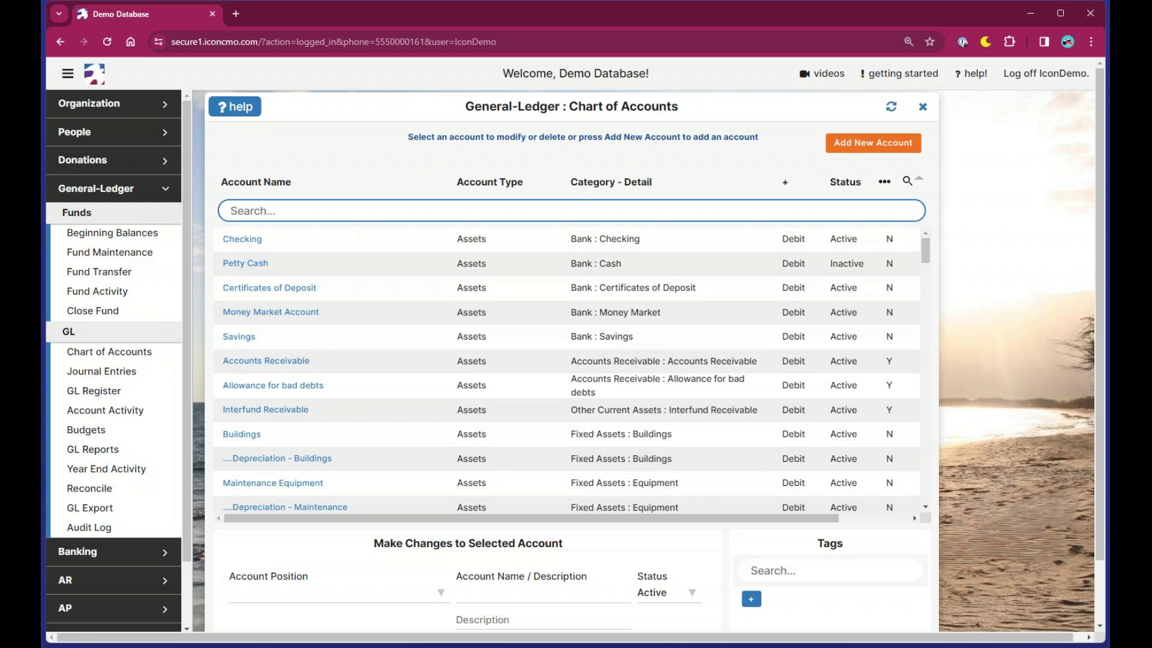
{"action": "left_click", "coordinate": [886, 363]}
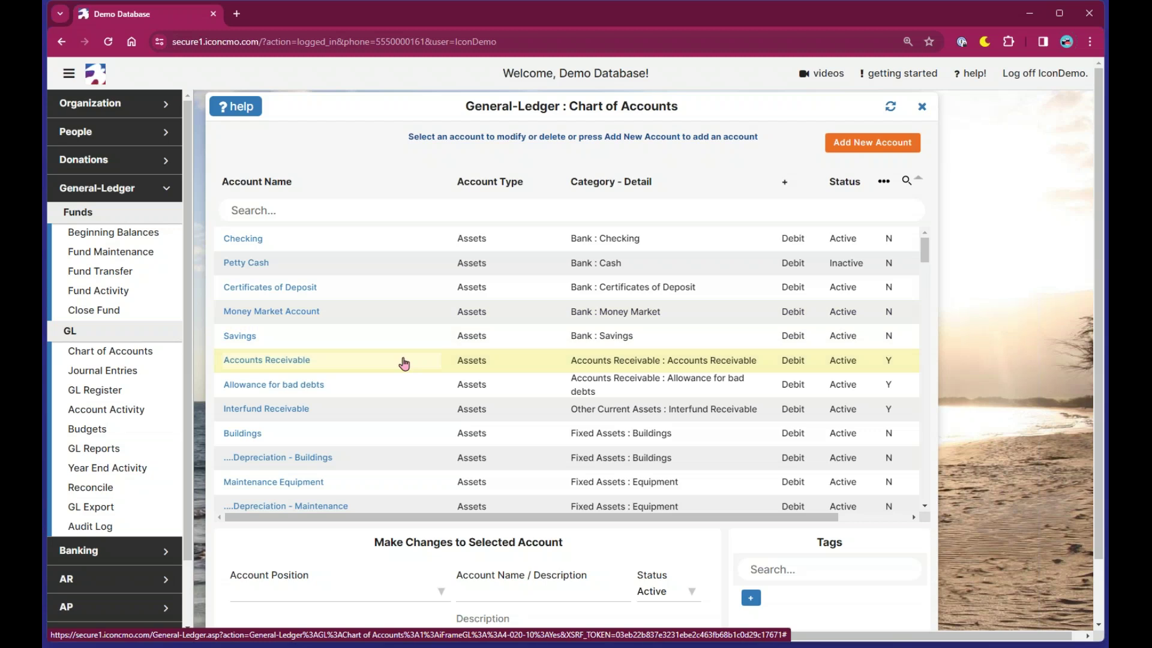
{"action": "scroll", "coordinate": [360, 309], "scroll_direction": "down", "scroll_amount": 1}
{"action": "scroll", "coordinate": [360, 312], "scroll_direction": "up", "scroll_amount": 1}
{"action": "scroll", "coordinate": [330, 314], "scroll_direction": "up", "scroll_amount": 1}
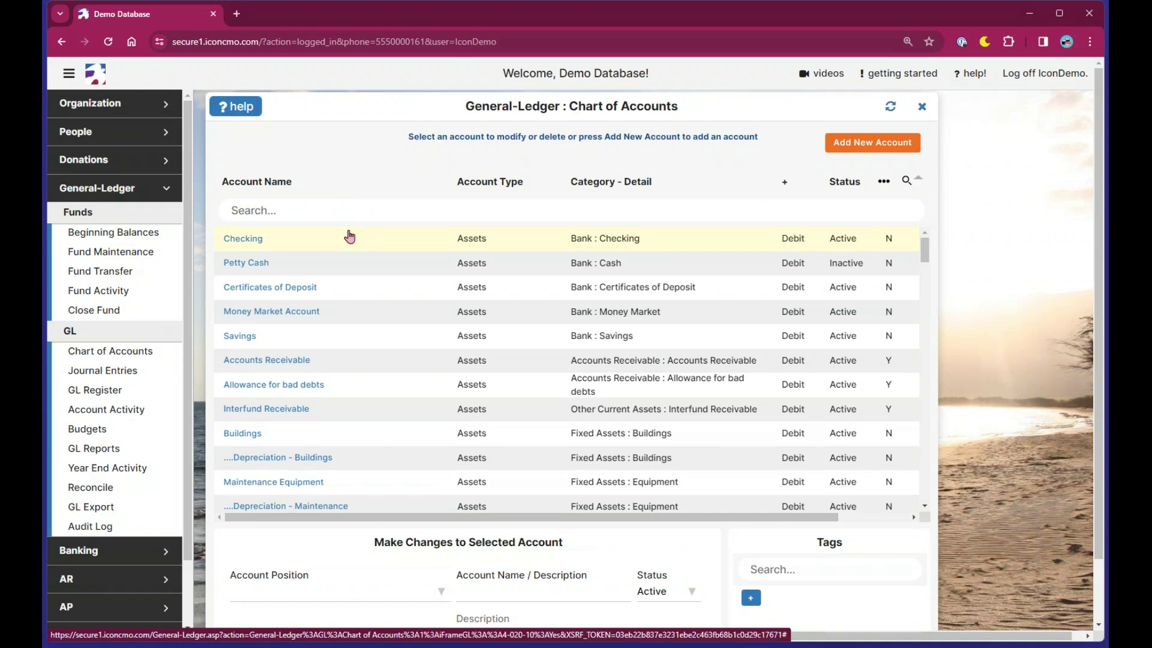
{"action": "left_click", "coordinate": [249, 247]}
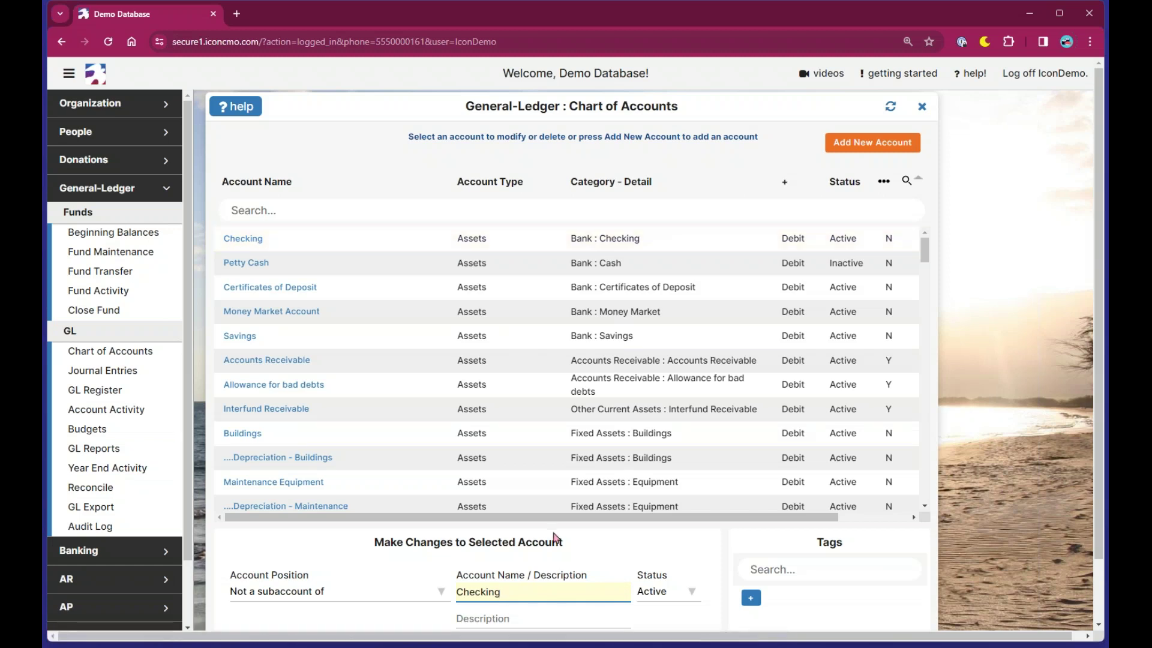
Rename the Checking account to 1101 Checking and save it
{"action": "scroll", "coordinate": [570, 360], "scroll_direction": "down", "scroll_amount": 1}
{"action": "left_click_drag", "start_coordinate": [501, 527], "coordinate": [438, 542]}
{"action": "left_click", "coordinate": [381, 551]}
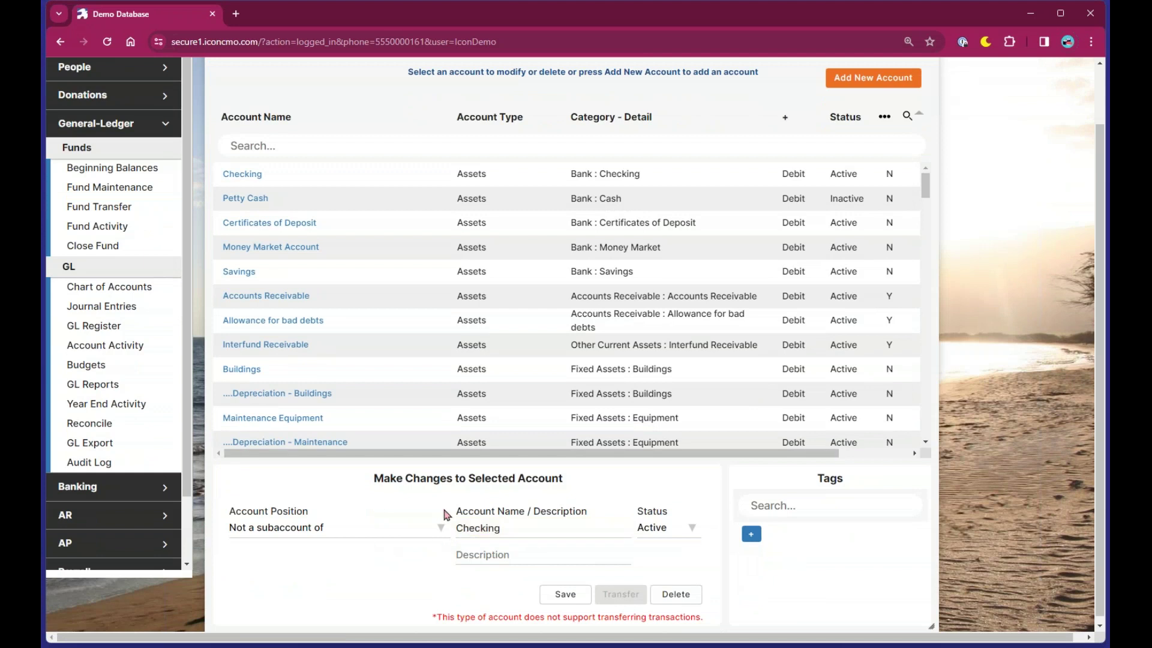
{"action": "left_click", "coordinate": [456, 528]}
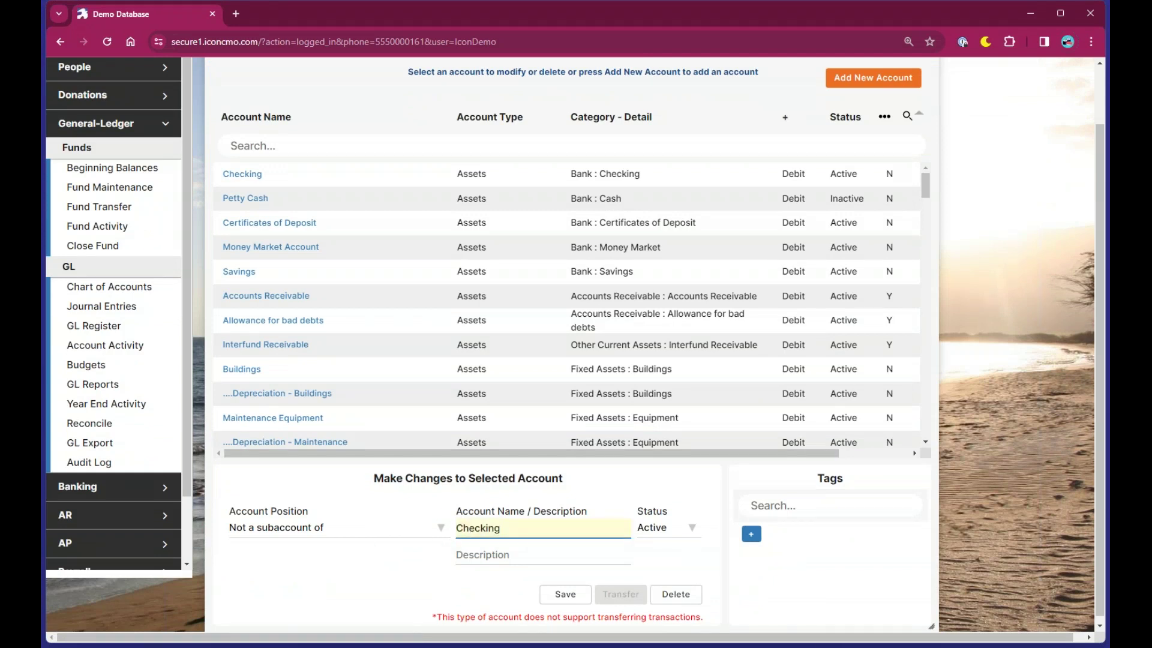
{"action": "type", "text": "1101"}
{"action": "left_click", "coordinate": [565, 595]}
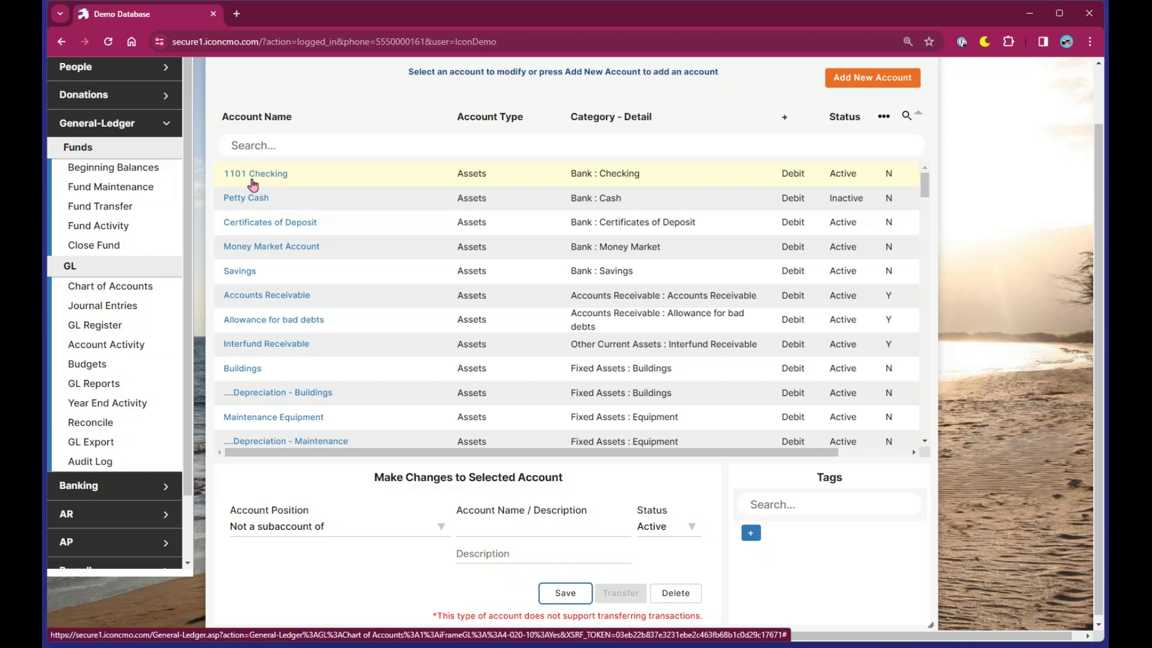
Rename the Petty Cash account to 1100 Petty Cash and save it
{"action": "left_click", "coordinate": [258, 196]}
{"action": "key", "text": "Home"}
{"action": "type", "text": "100"}
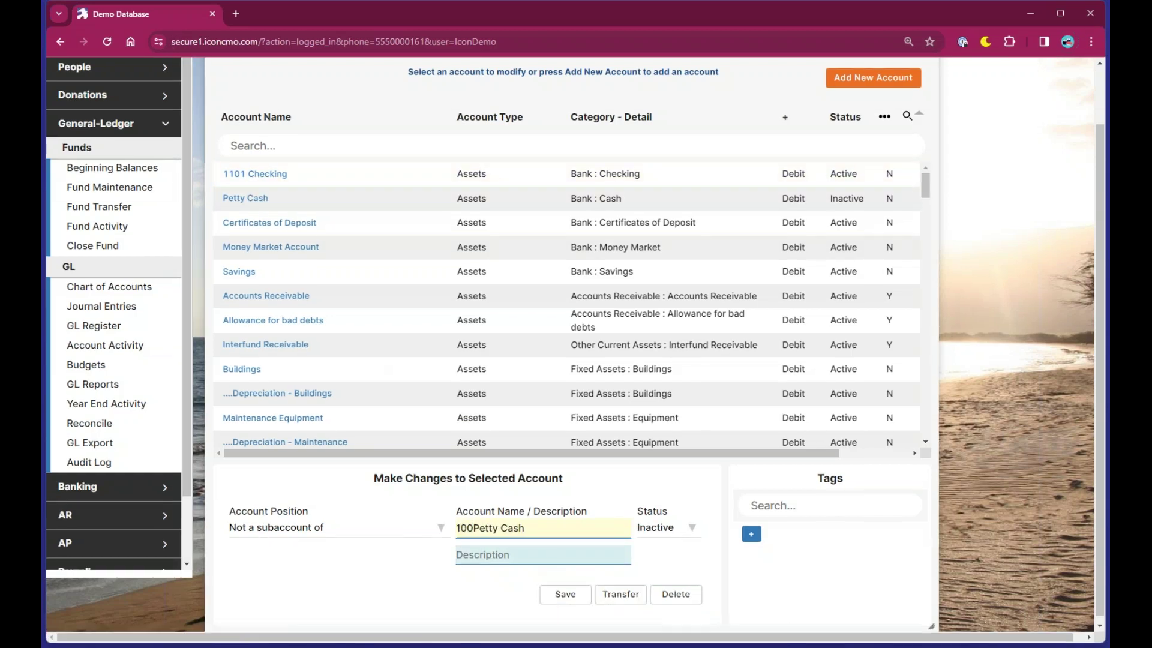
{"action": "type", "text": "1"}
{"action": "left_click", "coordinate": [565, 594]}
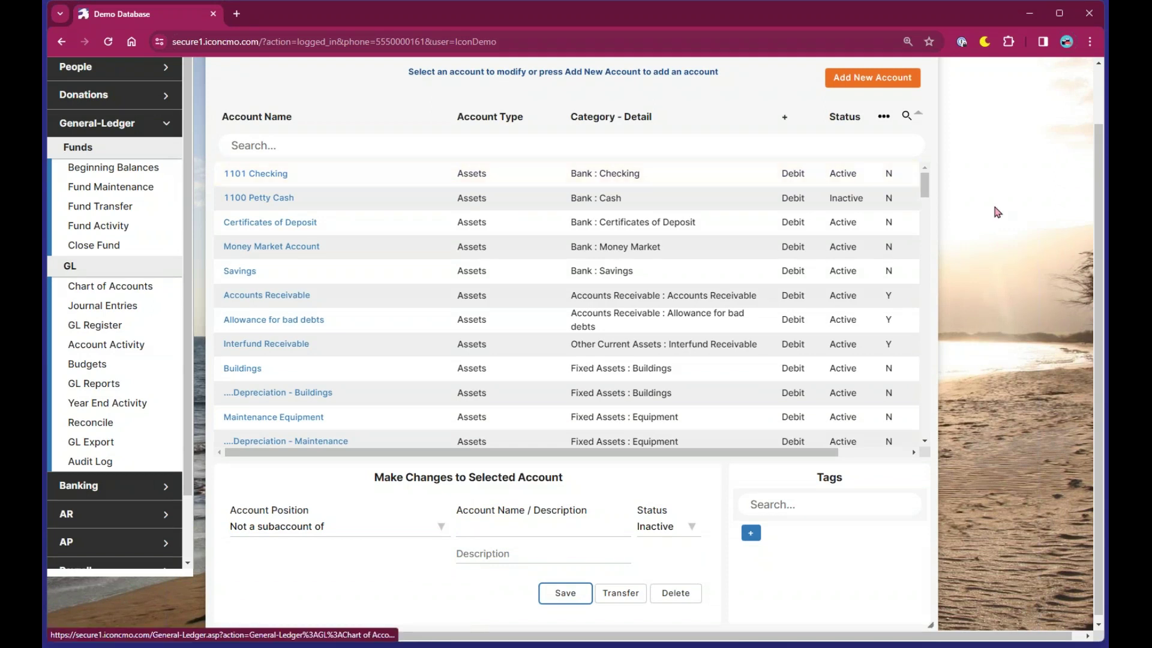
Examine the category and detail of the asset and liability accounts in the chart, starting with 1101 Checking
{"action": "scroll", "coordinate": [964, 234], "scroll_direction": "up", "scroll_amount": 1}
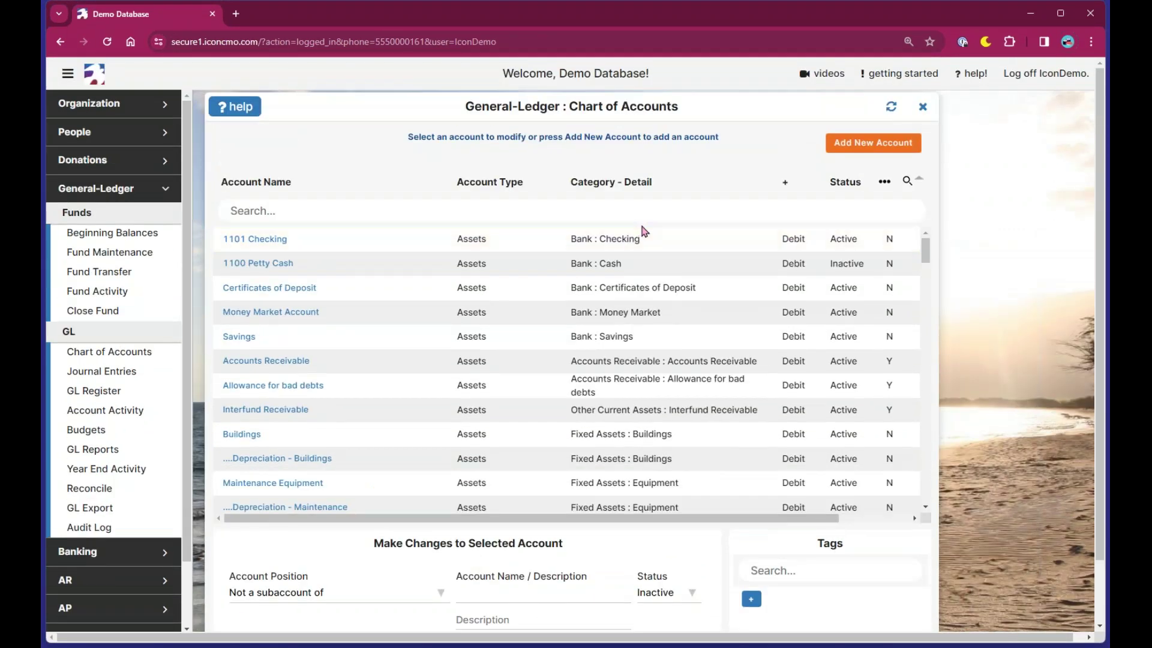
{"action": "left_click_drag", "start_coordinate": [642, 240], "coordinate": [580, 244]}
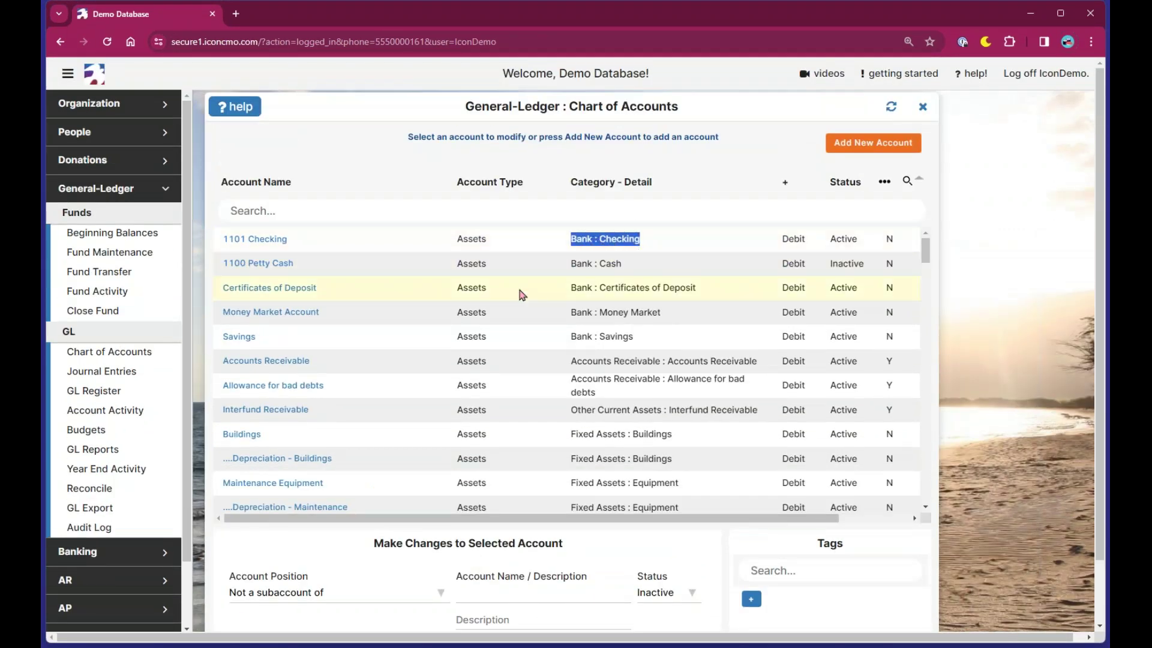
{"action": "scroll", "coordinate": [612, 413], "scroll_direction": "down", "scroll_amount": 1}
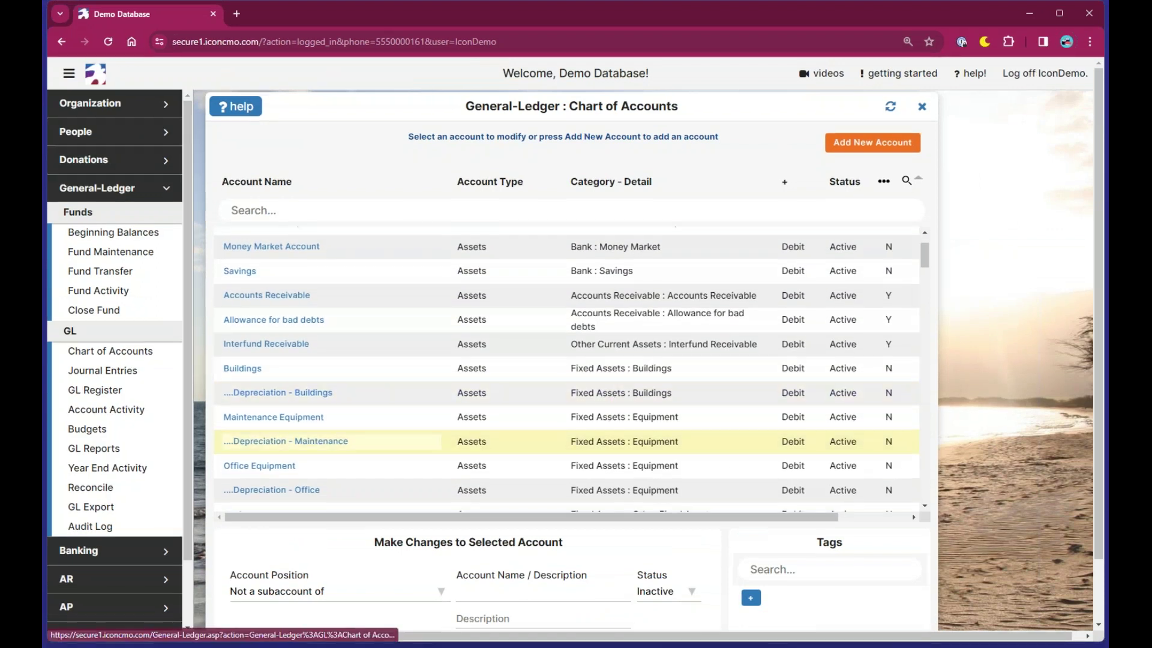
{"action": "scroll", "coordinate": [690, 312], "scroll_direction": "up", "scroll_amount": 1}
{"action": "left_click", "coordinate": [661, 243]}
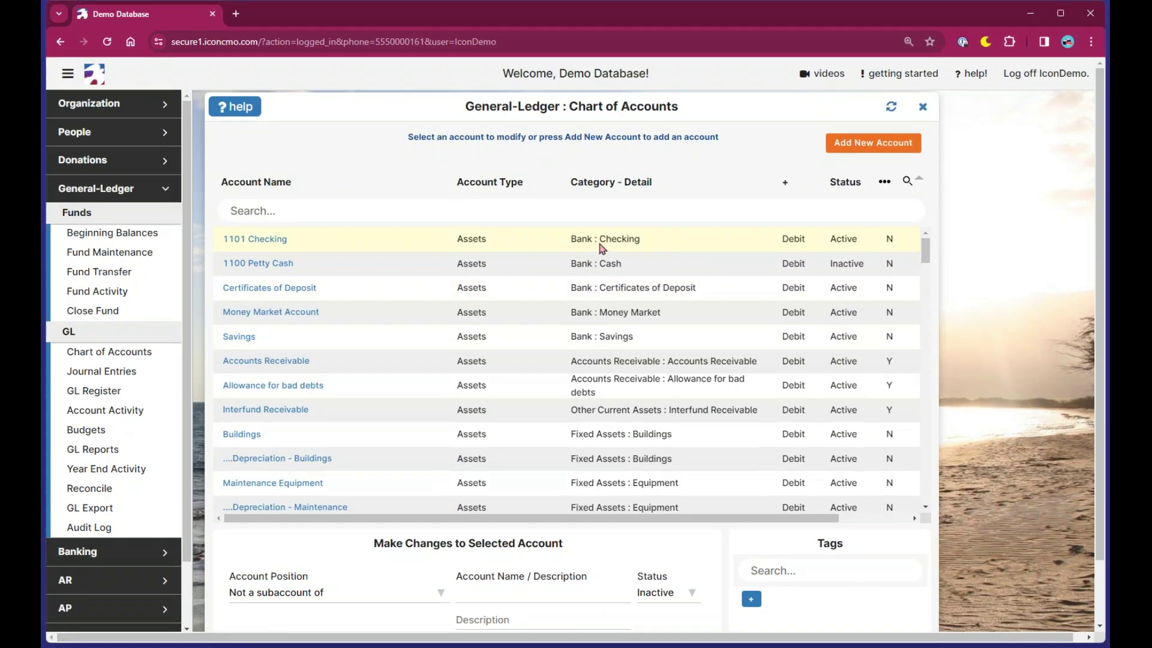
{"action": "left_click_drag", "start_coordinate": [573, 243], "coordinate": [653, 247]}
{"action": "left_click", "coordinate": [562, 208]}
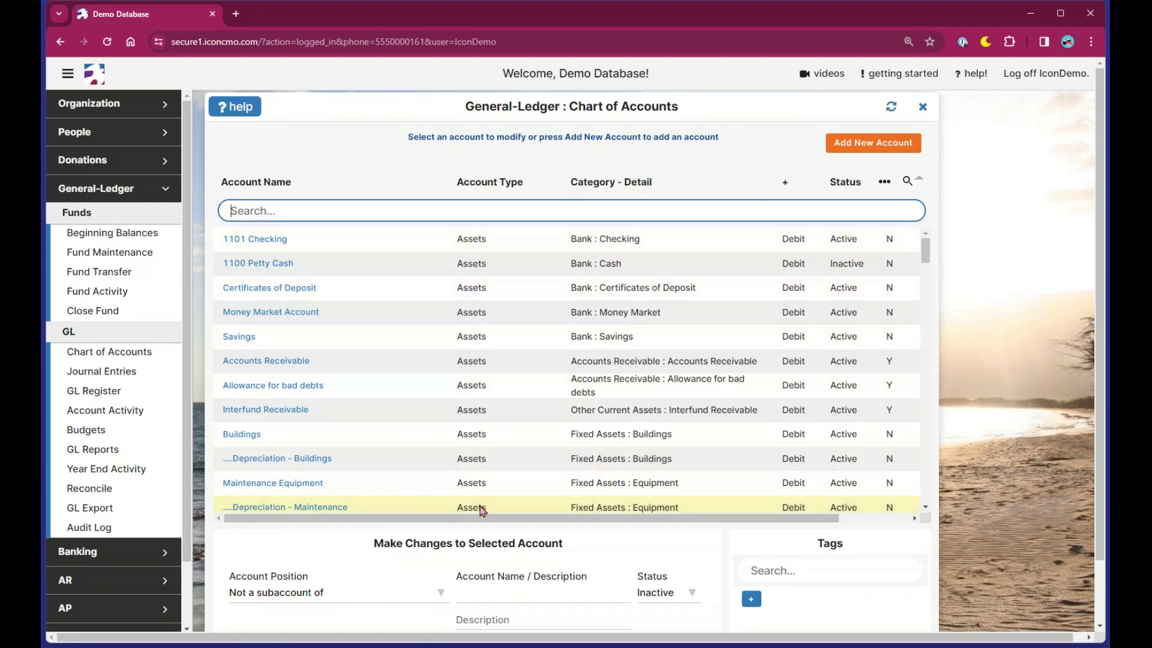
{"action": "scroll", "coordinate": [483, 511], "scroll_direction": "down", "scroll_amount": 5}
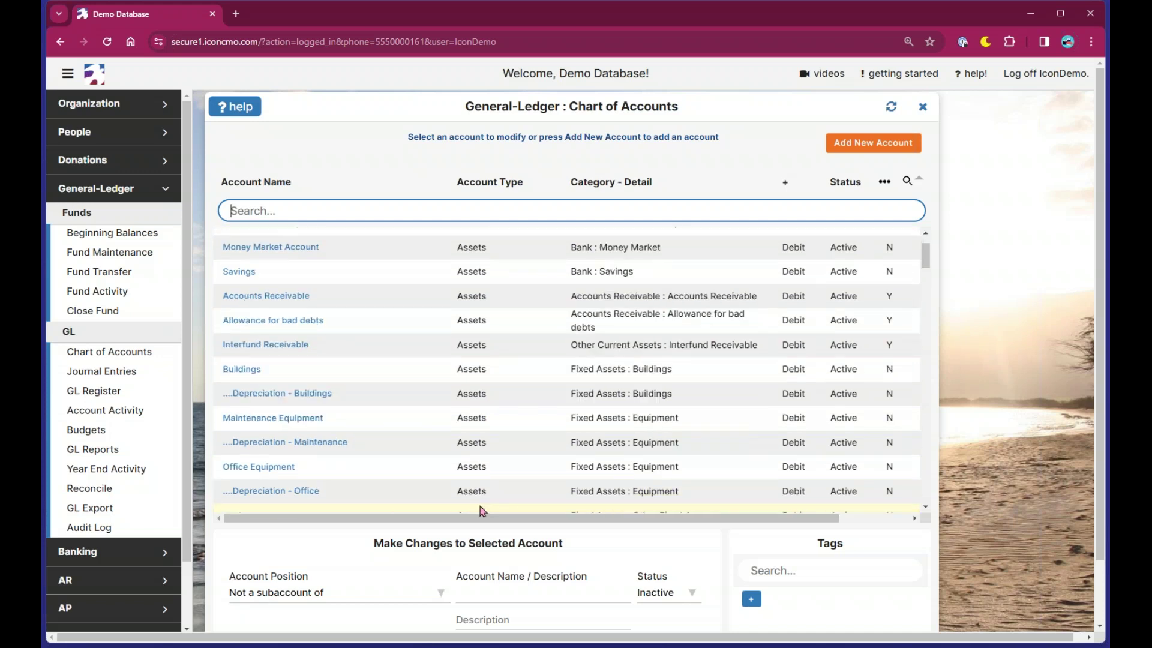
{"action": "scroll", "coordinate": [485, 467], "scroll_direction": "down", "scroll_amount": 3}
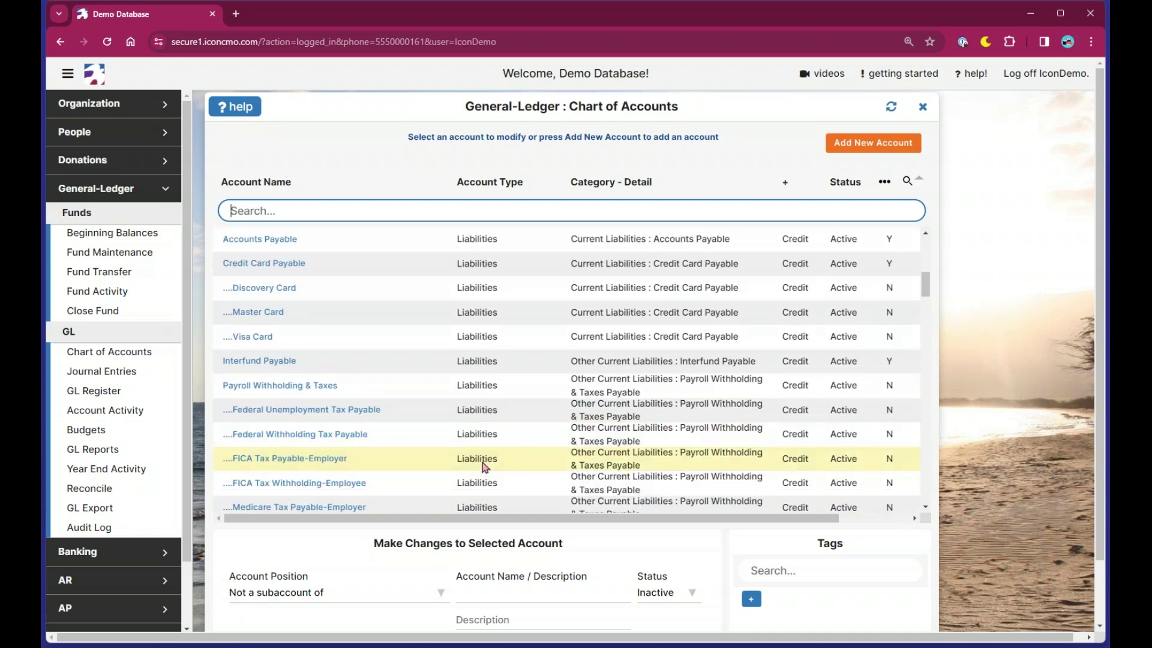
{"action": "scroll", "coordinate": [484, 466], "scroll_direction": "up", "scroll_amount": 5}
{"action": "scroll", "coordinate": [485, 467], "scroll_direction": "up", "scroll_amount": 3}
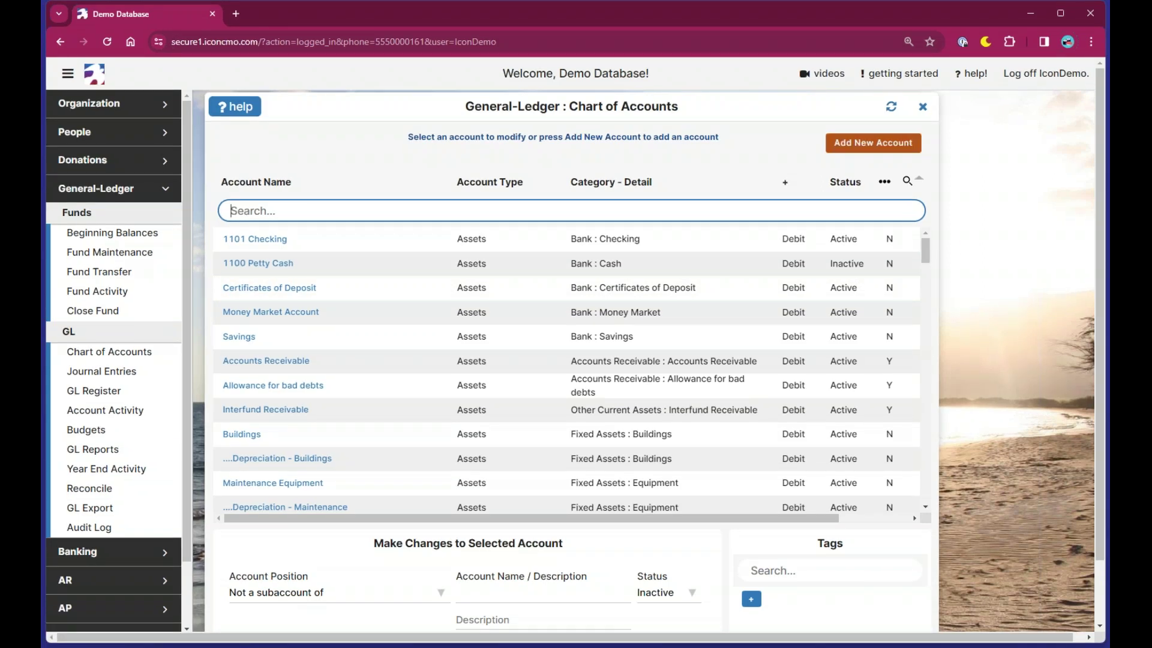
Start a new account with account type Assets, category Bank and type detail Checking
{"action": "left_click", "coordinate": [866, 151]}
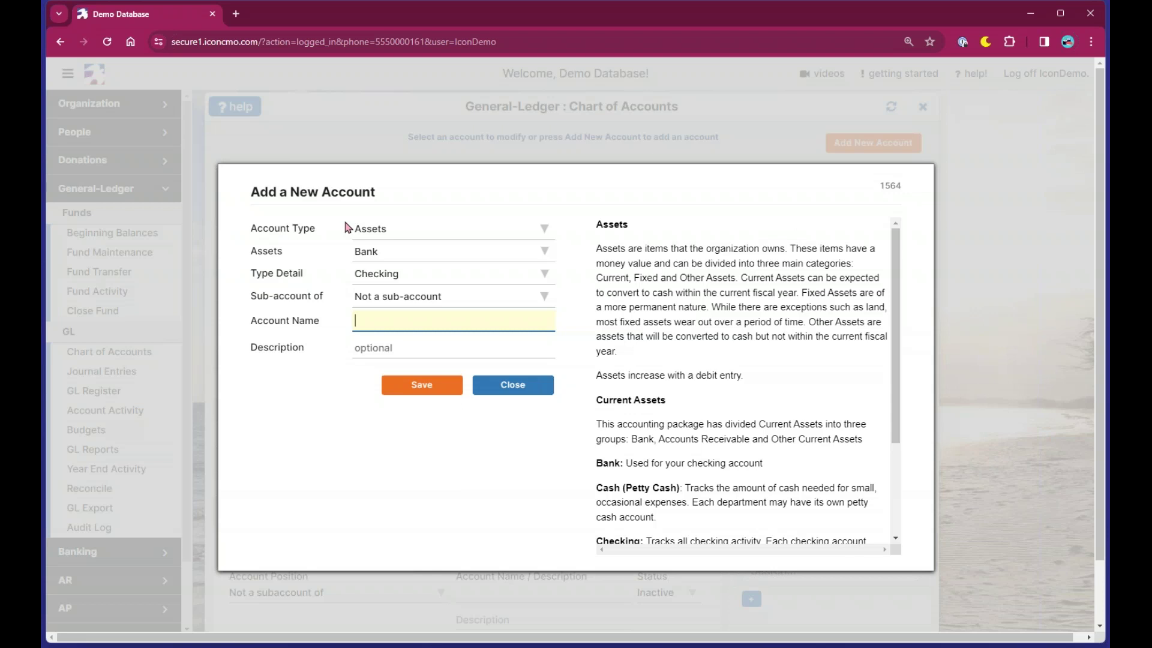
{"action": "left_click", "coordinate": [387, 234]}
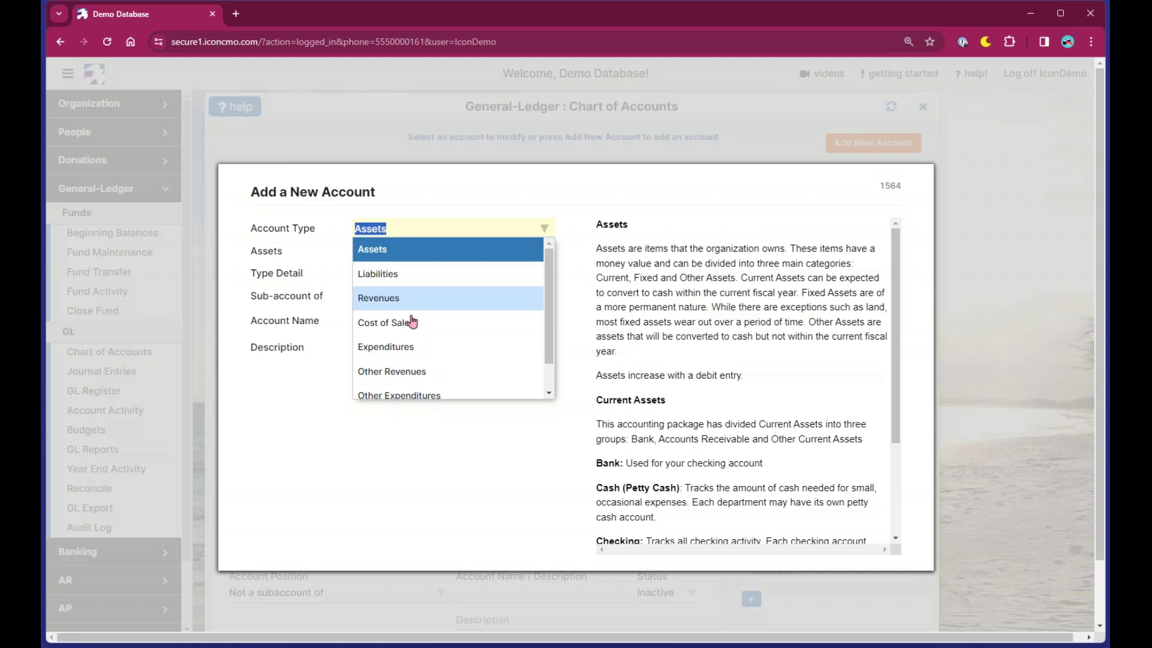
{"action": "left_click", "coordinate": [405, 250]}
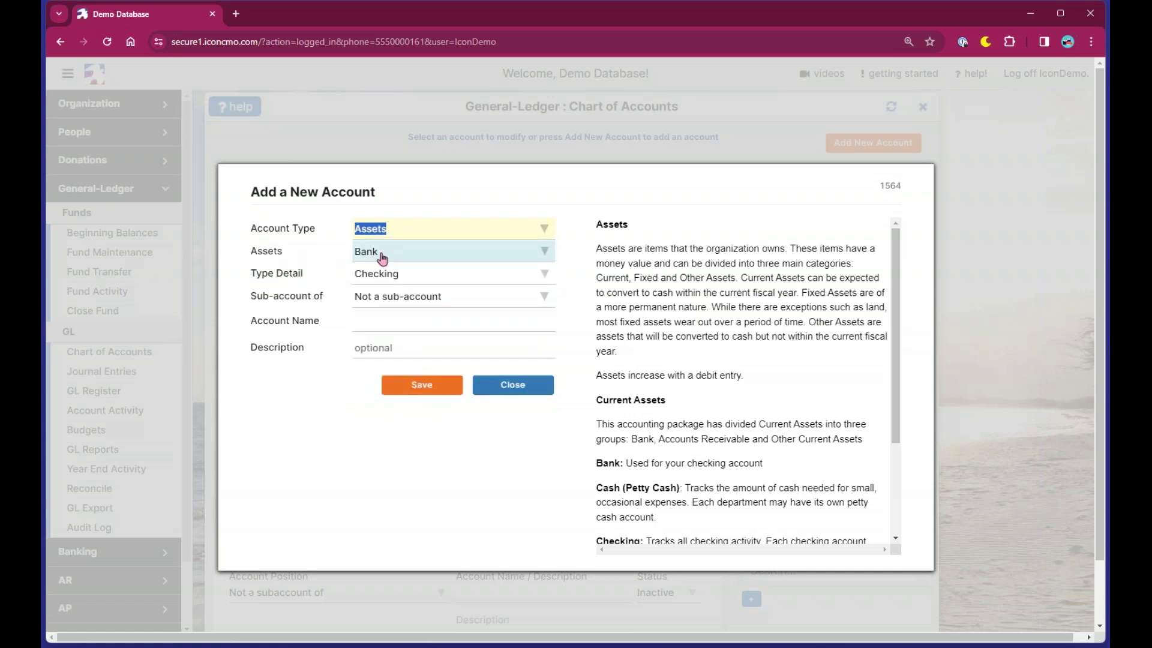
{"action": "left_click", "coordinate": [381, 257]}
{"action": "left_click", "coordinate": [380, 257]}
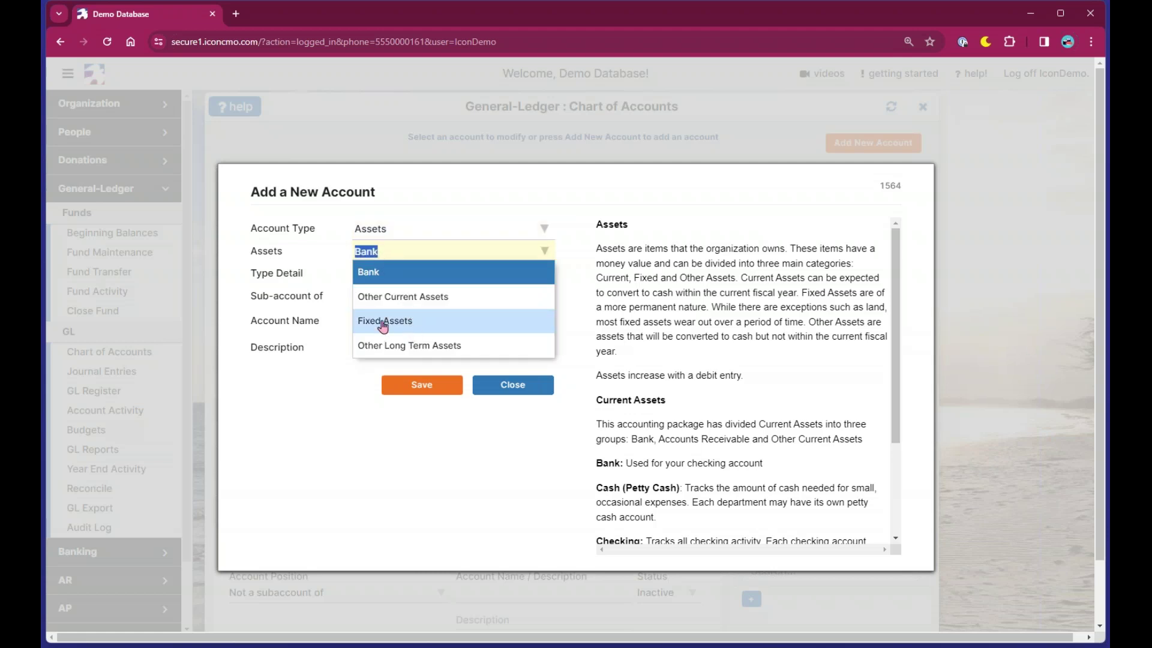
{"action": "left_click", "coordinate": [422, 265]}
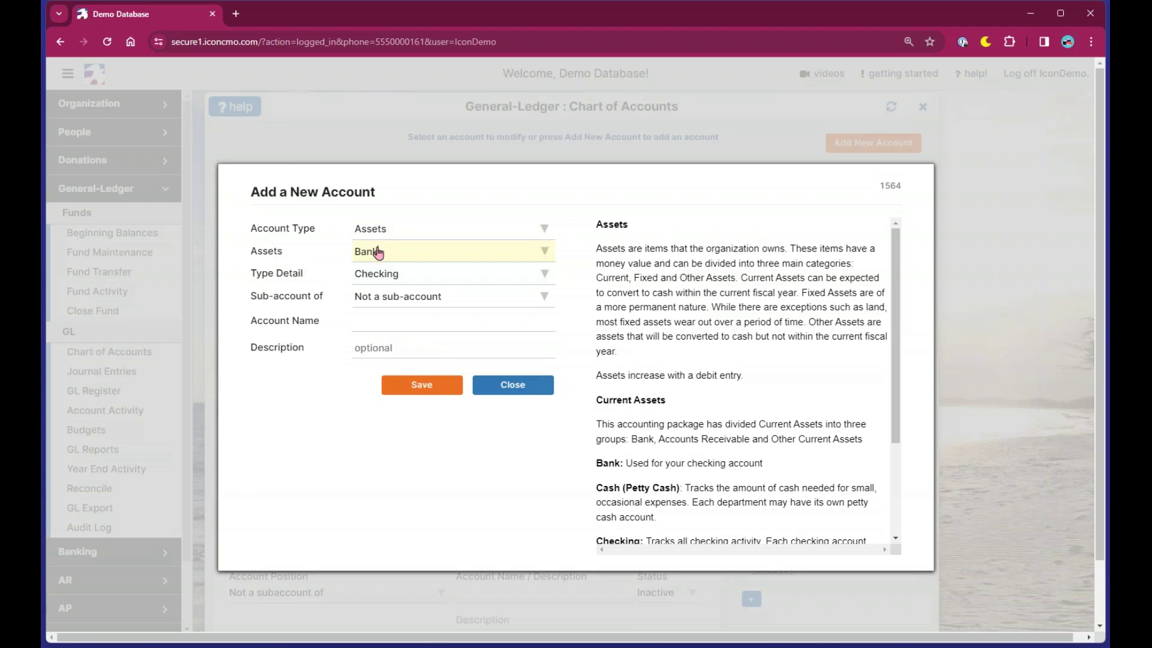
{"action": "left_click", "coordinate": [392, 278]}
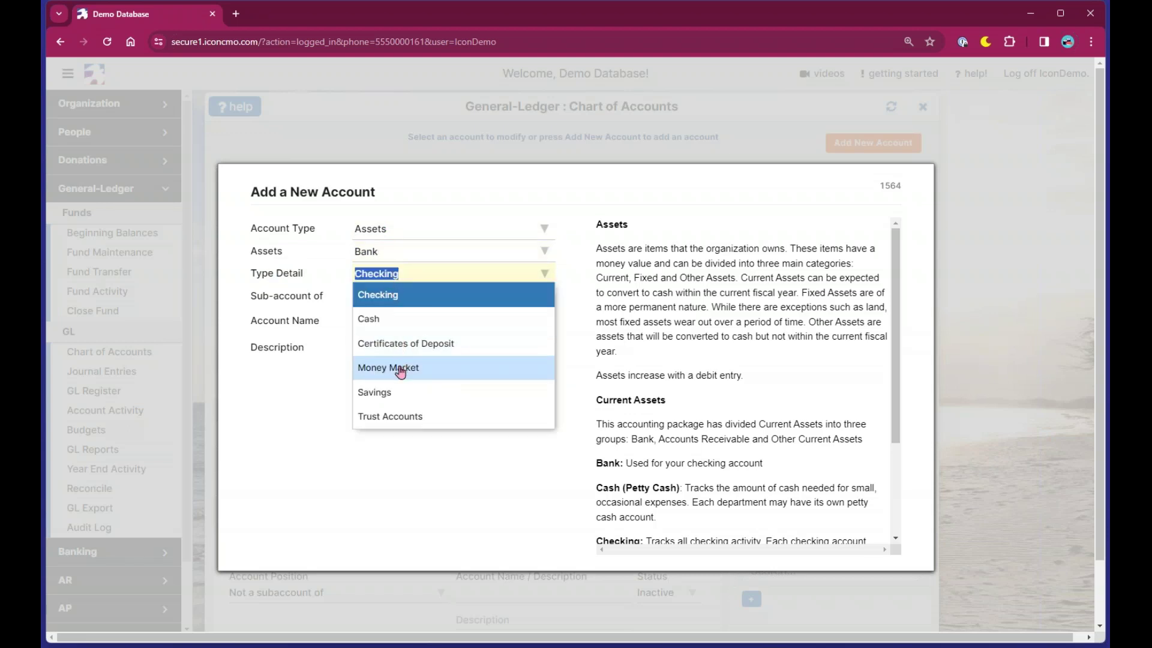
{"action": "left_click", "coordinate": [400, 278]}
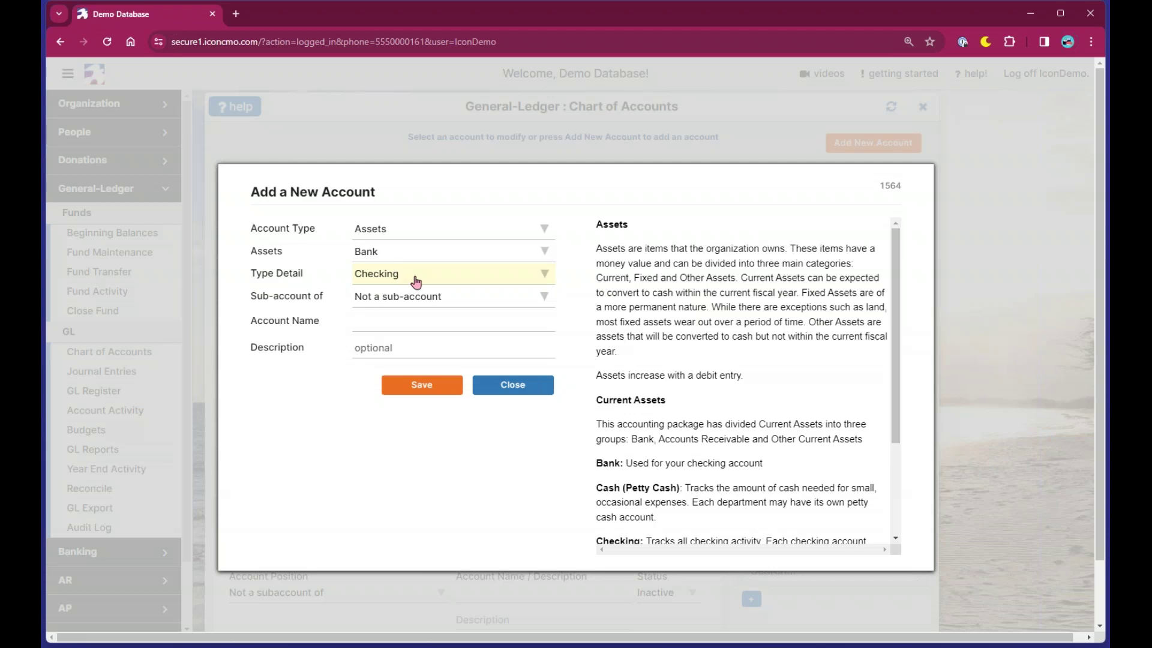
{"action": "left_click_drag", "start_coordinate": [256, 274], "coordinate": [311, 274]}
{"action": "left_click", "coordinate": [312, 282]}
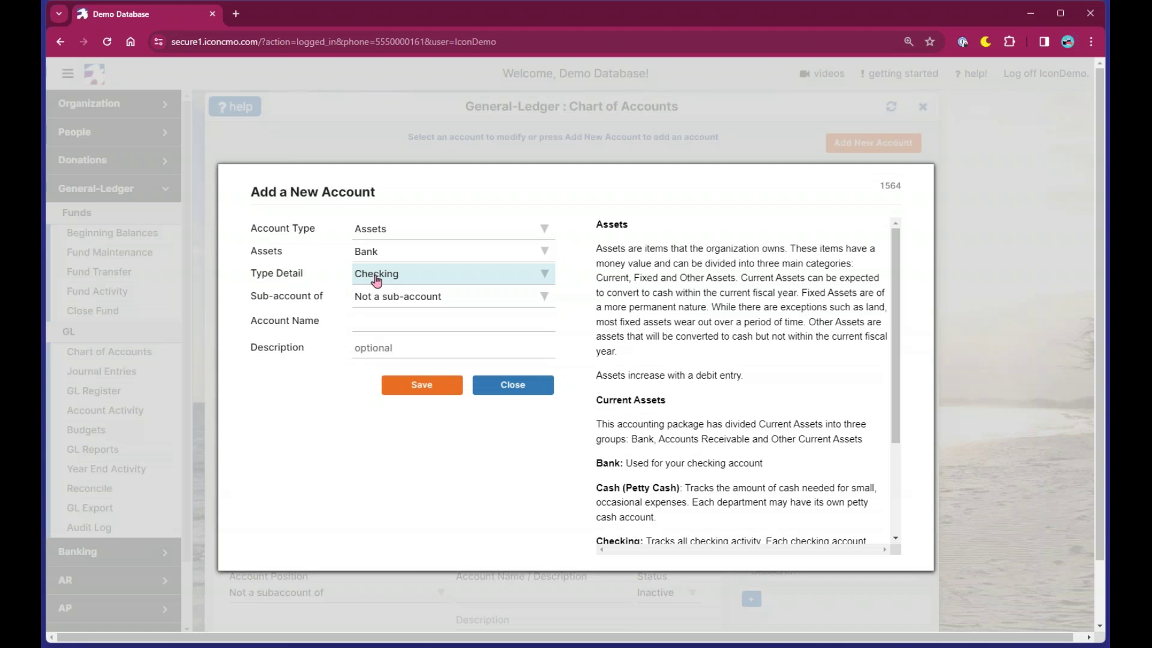
Save the new account under the name Wells Fargo Savings and check its category in the chart of accounts
{"action": "left_click", "coordinate": [385, 322]}
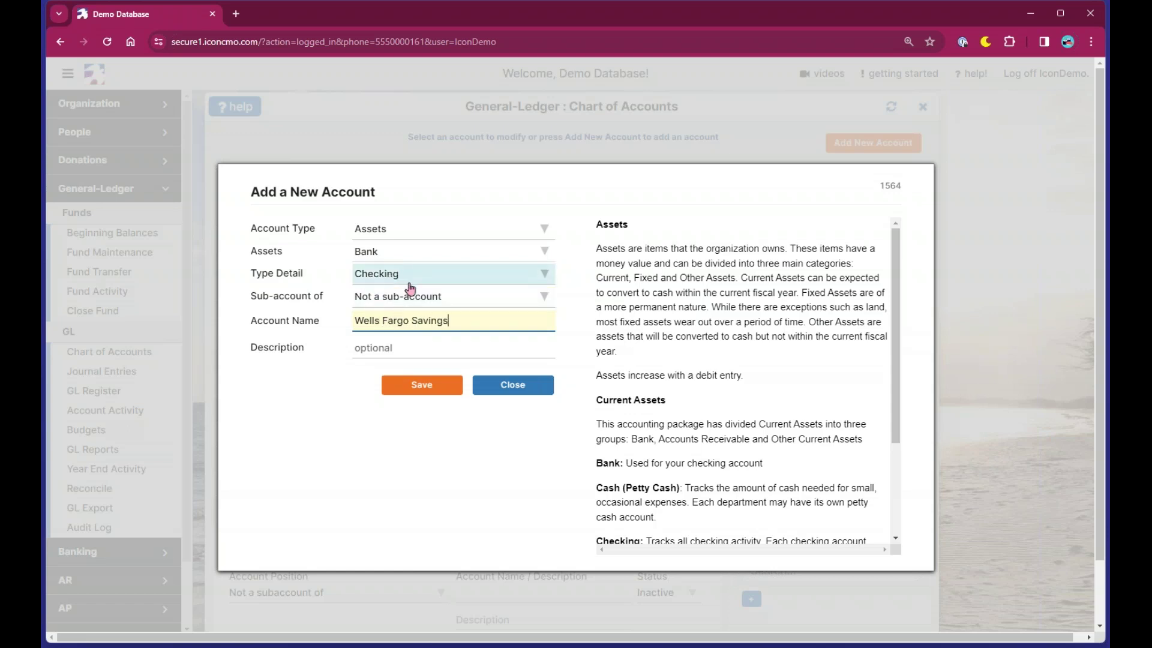
{"action": "left_click", "coordinate": [421, 384]}
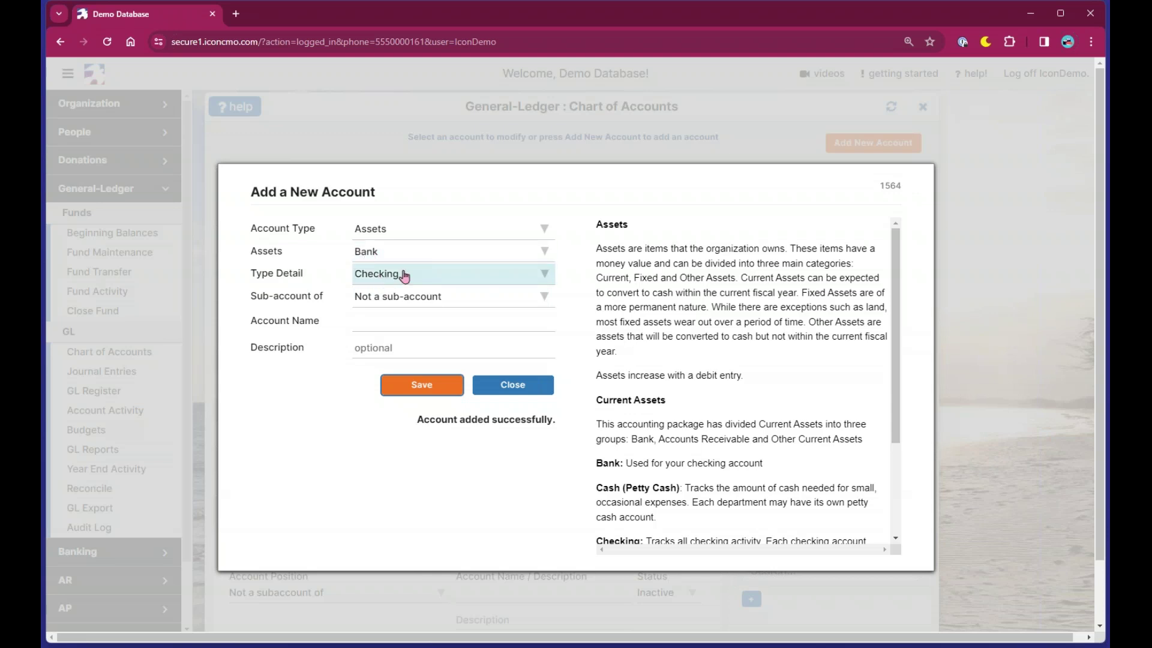
{"action": "left_click", "coordinate": [545, 389]}
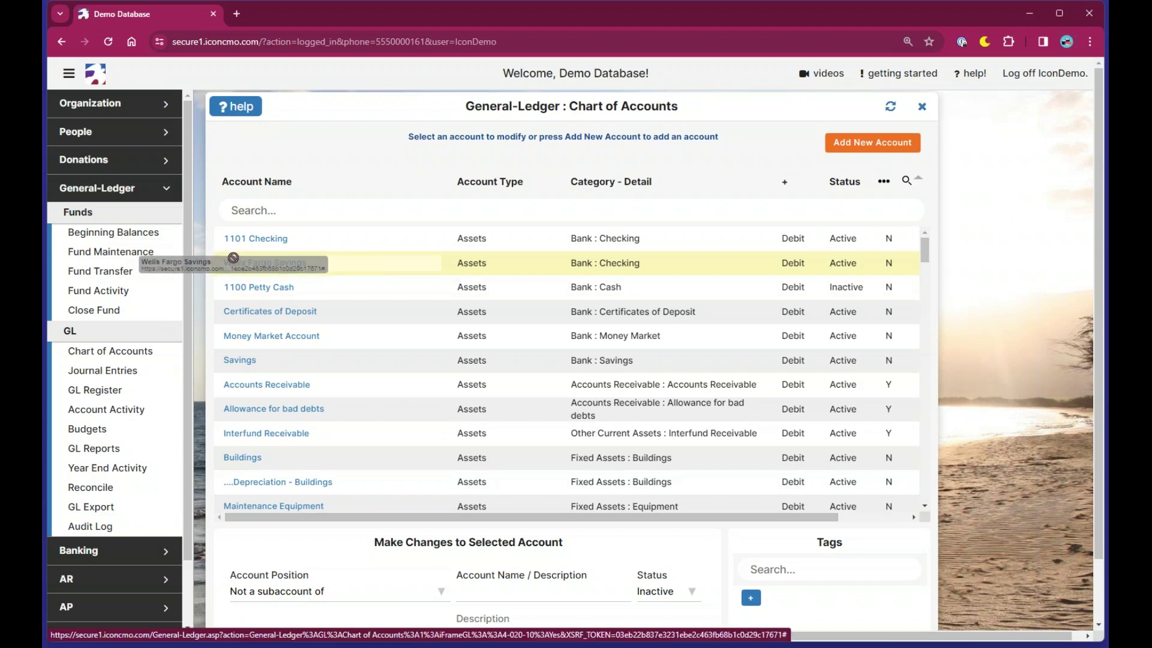
{"action": "left_click_drag", "start_coordinate": [647, 270], "coordinate": [575, 272]}
{"action": "left_click", "coordinate": [641, 270]}
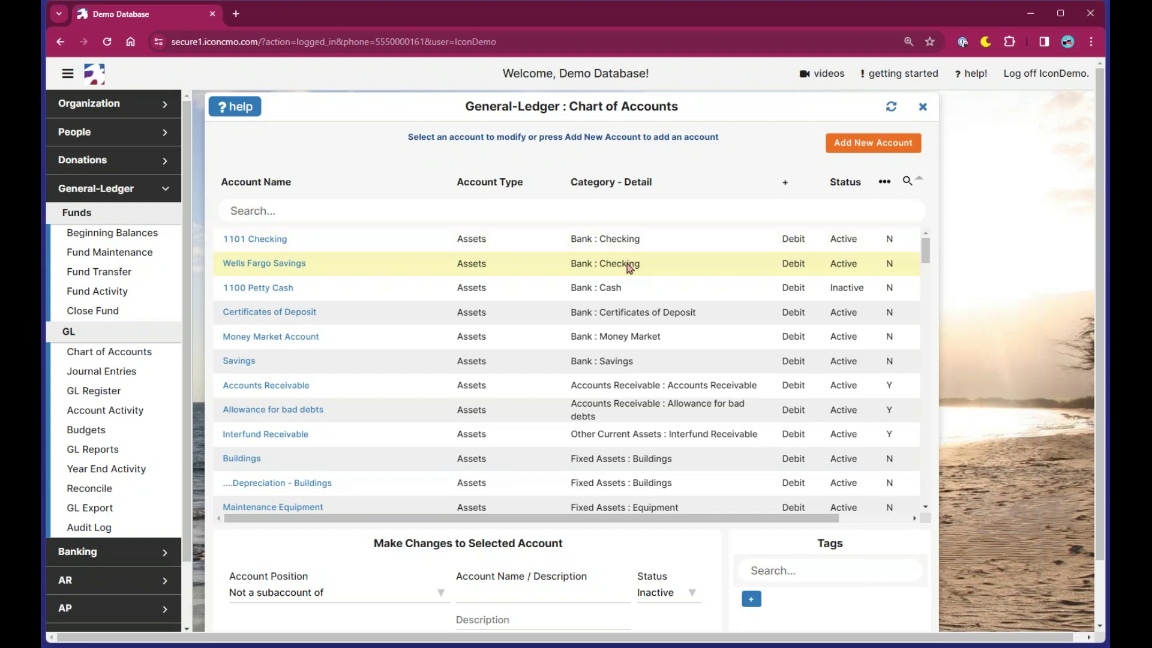
Open another new-account form, review the type details offered for Bank and read the explanation of Assets
{"action": "left_click", "coordinate": [840, 143]}
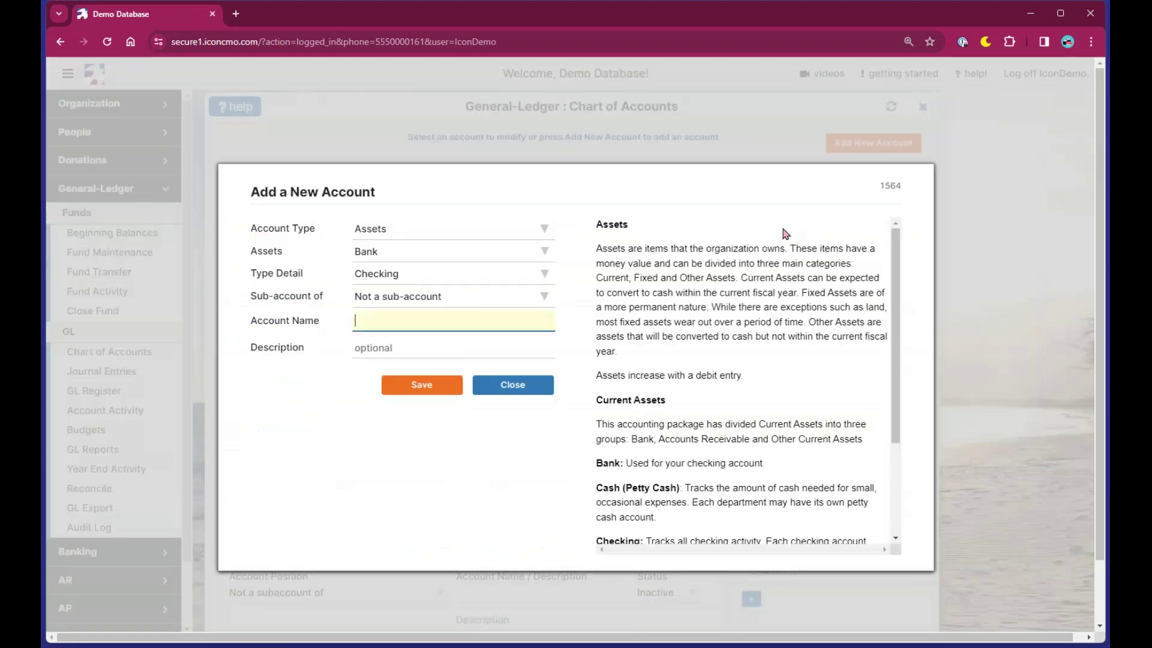
{"action": "left_click", "coordinate": [399, 274]}
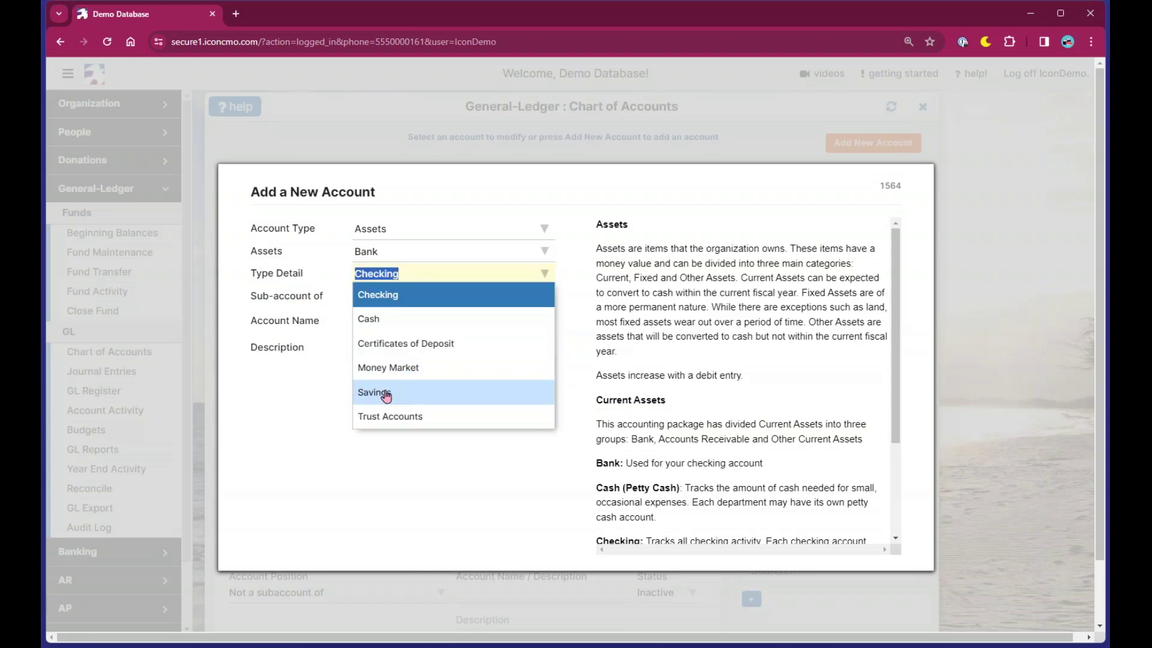
{"action": "left_click", "coordinate": [503, 200]}
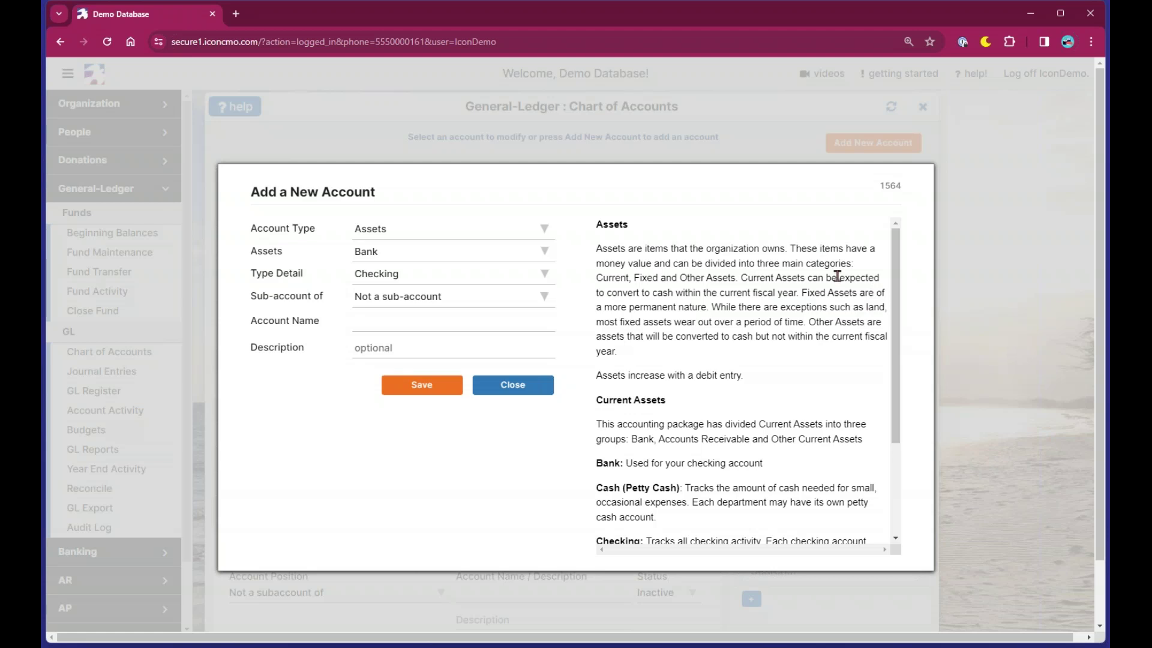
{"action": "left_click_drag", "start_coordinate": [608, 220], "coordinate": [705, 458]}
{"action": "left_click", "coordinate": [777, 386]}
{"action": "mouse_move", "coordinate": [894, 276]}
{"action": "left_mouse_down"}
{"action": "mouse_move", "coordinate": [890, 364]}
{"action": "mouse_move", "coordinate": [880, 258]}
{"action": "left_mouse_up"}
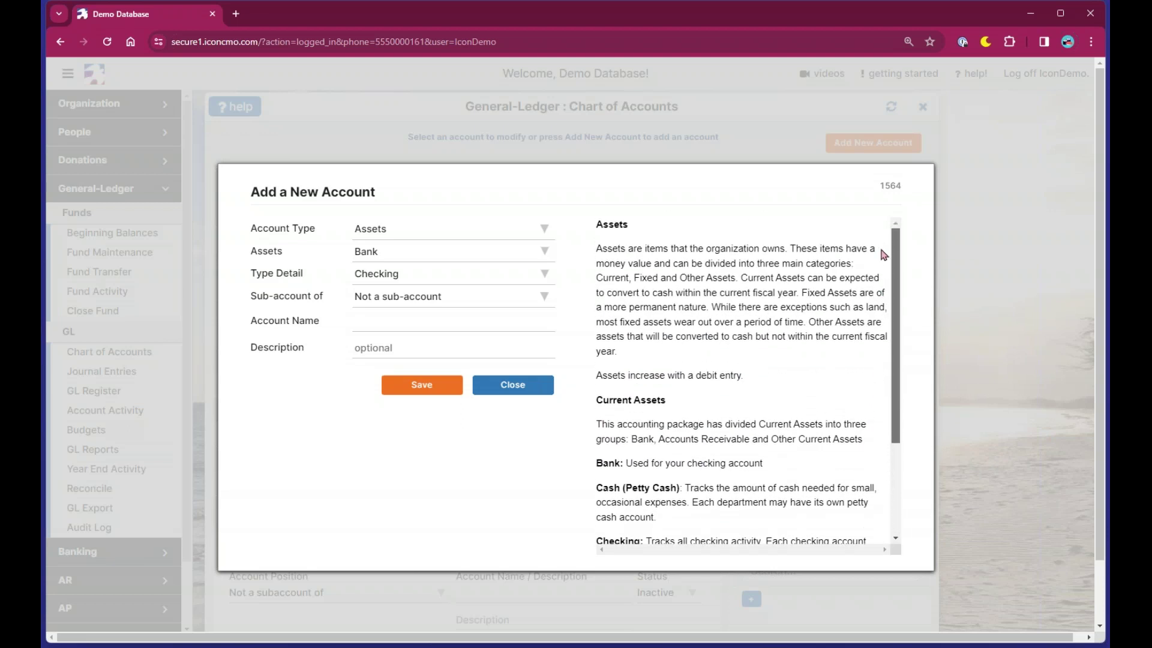
Switch the new account's asset category to Other Current Assets and read through its explanation
{"action": "left_click", "coordinate": [391, 259]}
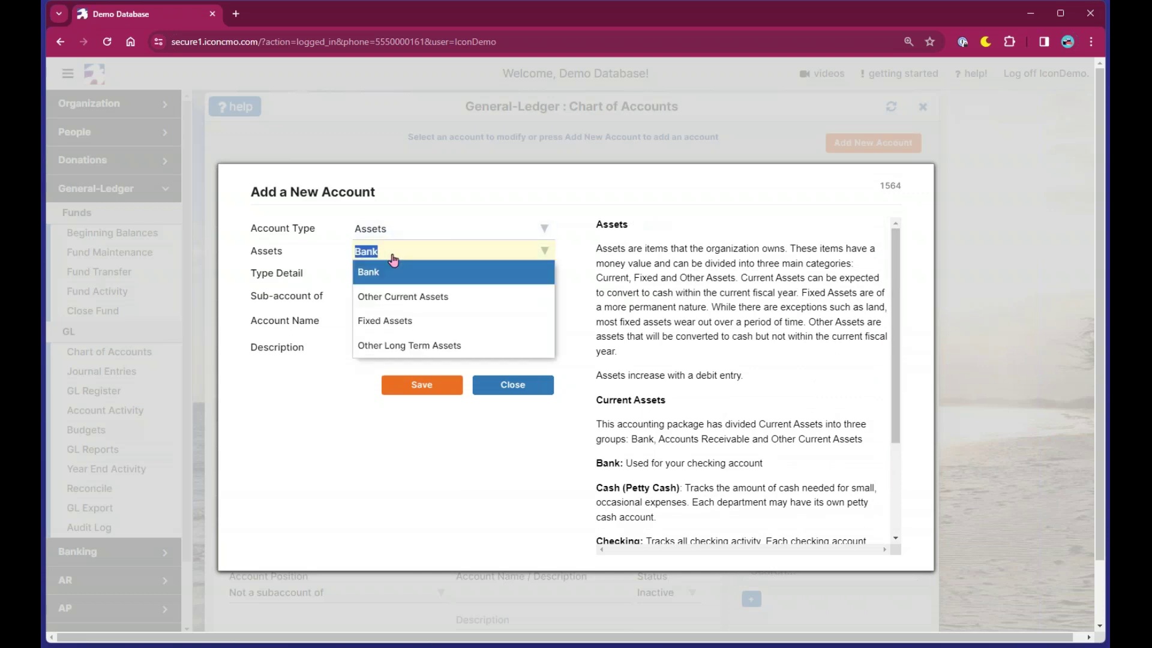
{"action": "left_click", "coordinate": [414, 305]}
{"action": "scroll", "coordinate": [654, 246], "scroll_direction": "down", "scroll_amount": 1}
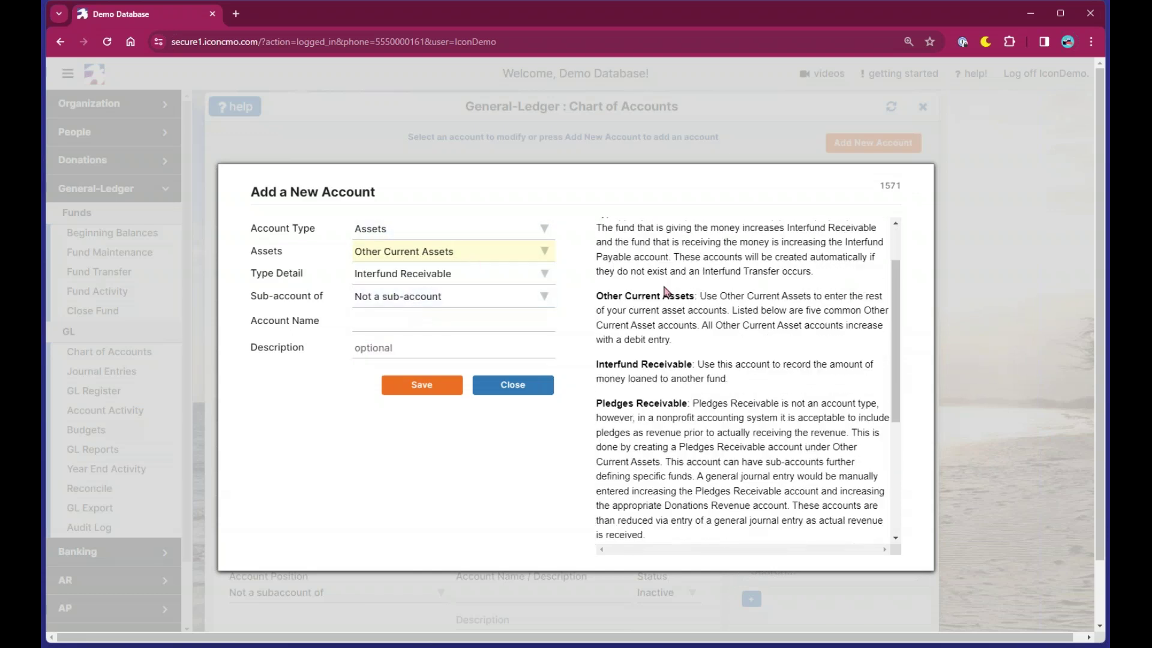
{"action": "scroll", "coordinate": [666, 298], "scroll_direction": "down", "scroll_amount": 3}
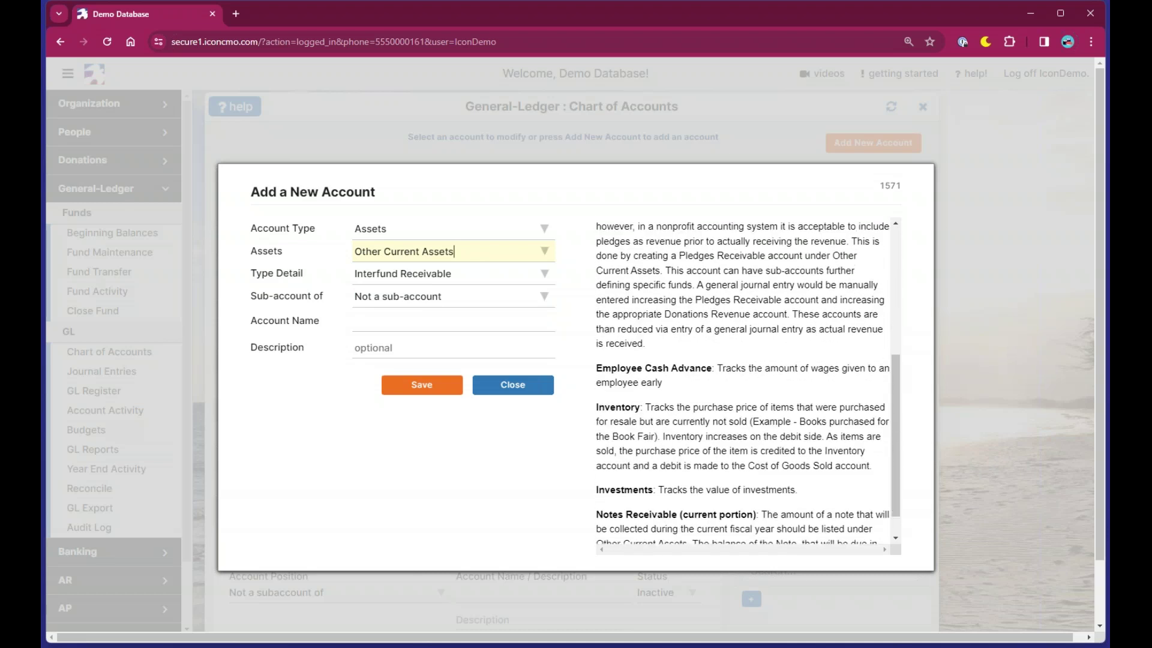
{"action": "scroll", "coordinate": [666, 298], "scroll_direction": "up", "scroll_amount": 4}
Switch the new account's asset category to Fixed Assets and read its explanation, including the definition of fixed assets
{"action": "left_click", "coordinate": [468, 251]}
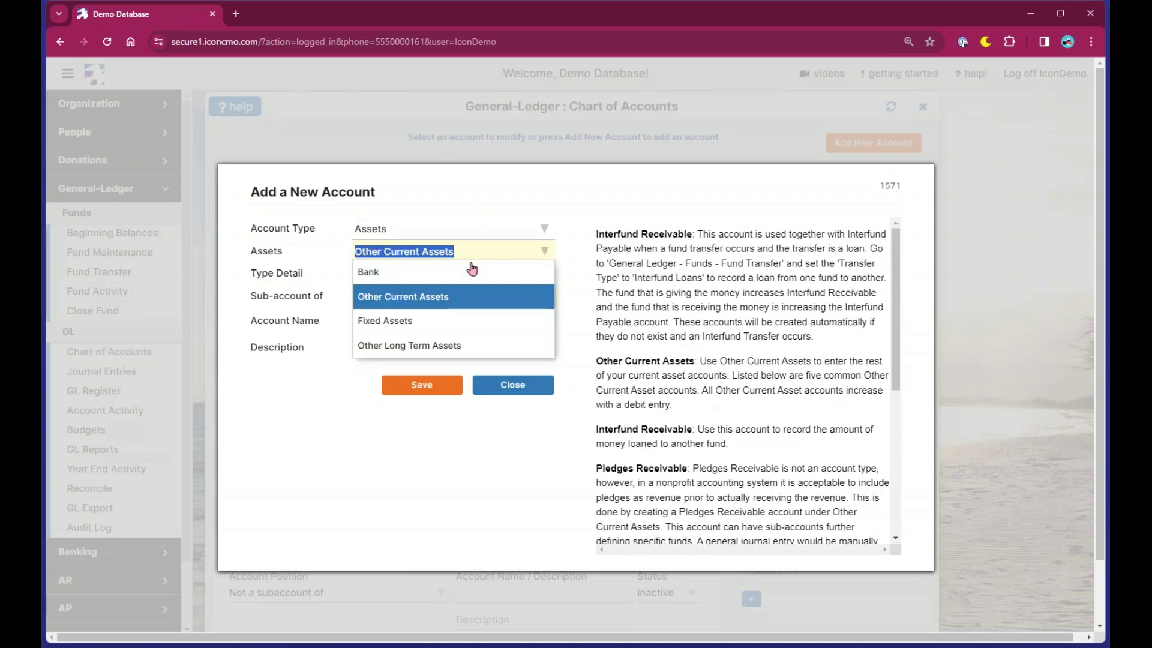
{"action": "left_click", "coordinate": [472, 318]}
{"action": "left_click_drag", "start_coordinate": [628, 259], "coordinate": [703, 485]}
{"action": "scroll", "coordinate": [707, 493], "scroll_direction": "down", "scroll_amount": 2}
{"action": "left_click", "coordinate": [773, 366]}
{"action": "scroll", "coordinate": [773, 366], "scroll_direction": "up", "scroll_amount": 2}
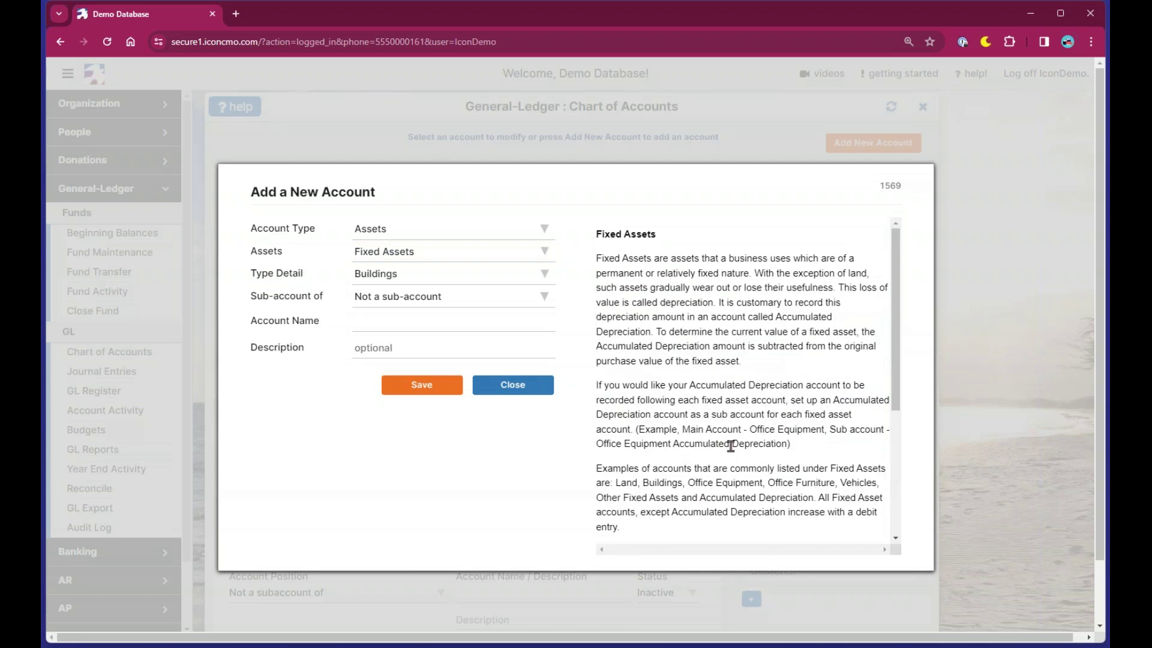
{"action": "left_click_drag", "start_coordinate": [652, 258], "coordinate": [757, 273]}
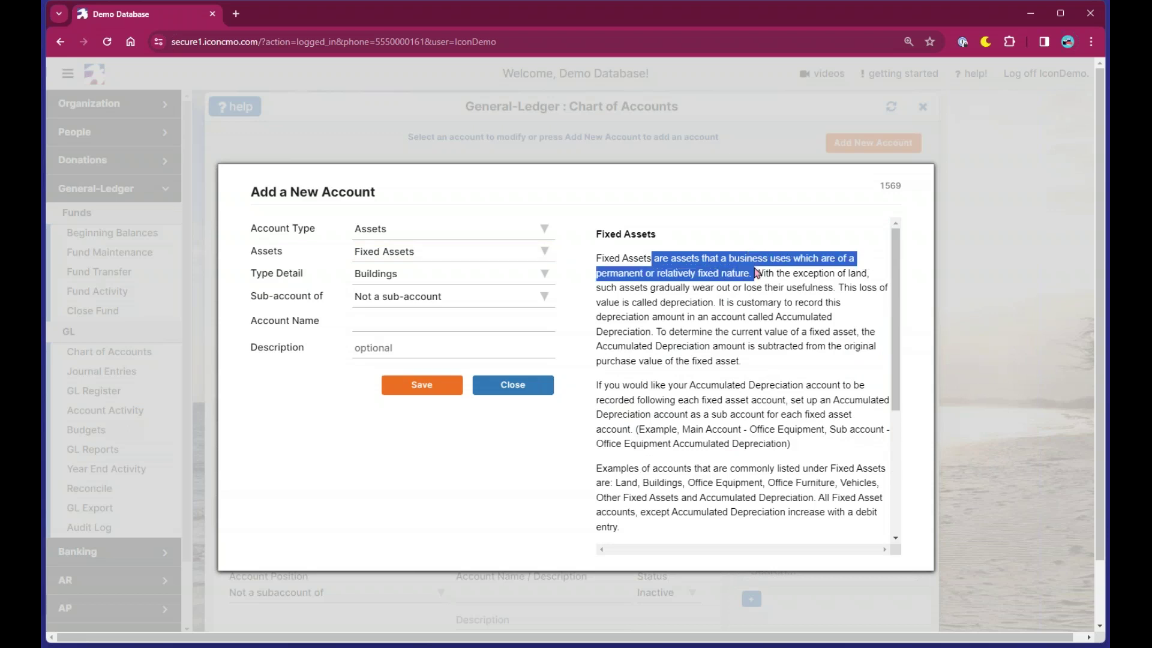
Switch the new account to Liabilities with Other Current Liabilities and review the explanation and the type details offered
{"action": "left_click", "coordinate": [835, 320]}
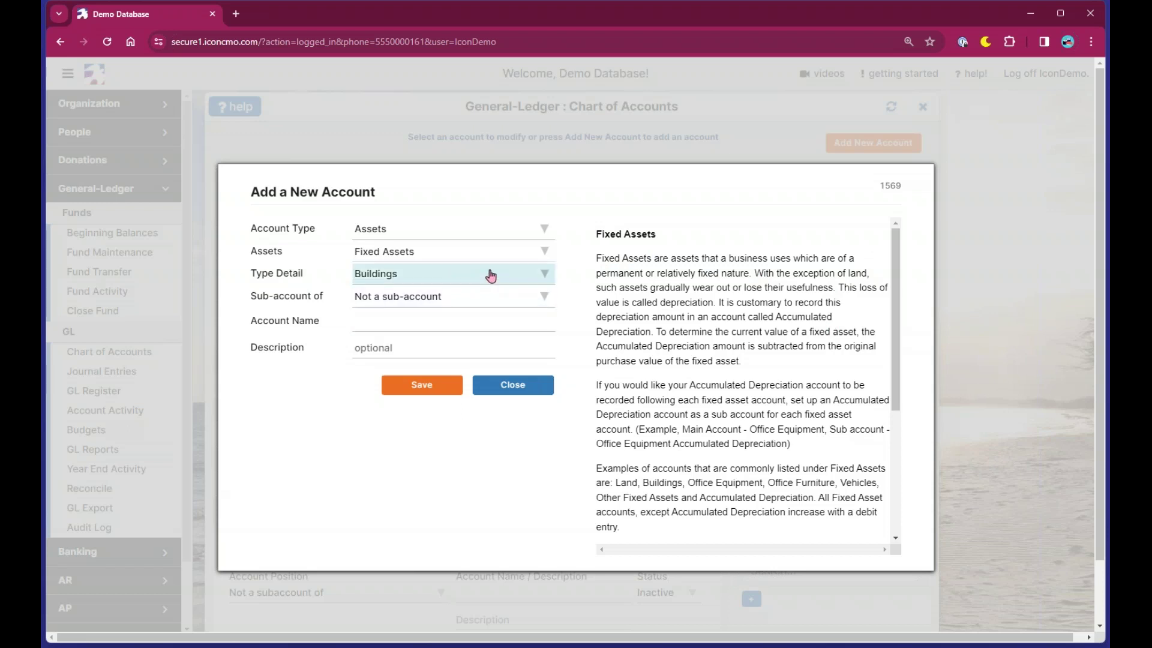
{"action": "left_click", "coordinate": [466, 229]}
{"action": "left_click", "coordinate": [454, 266]}
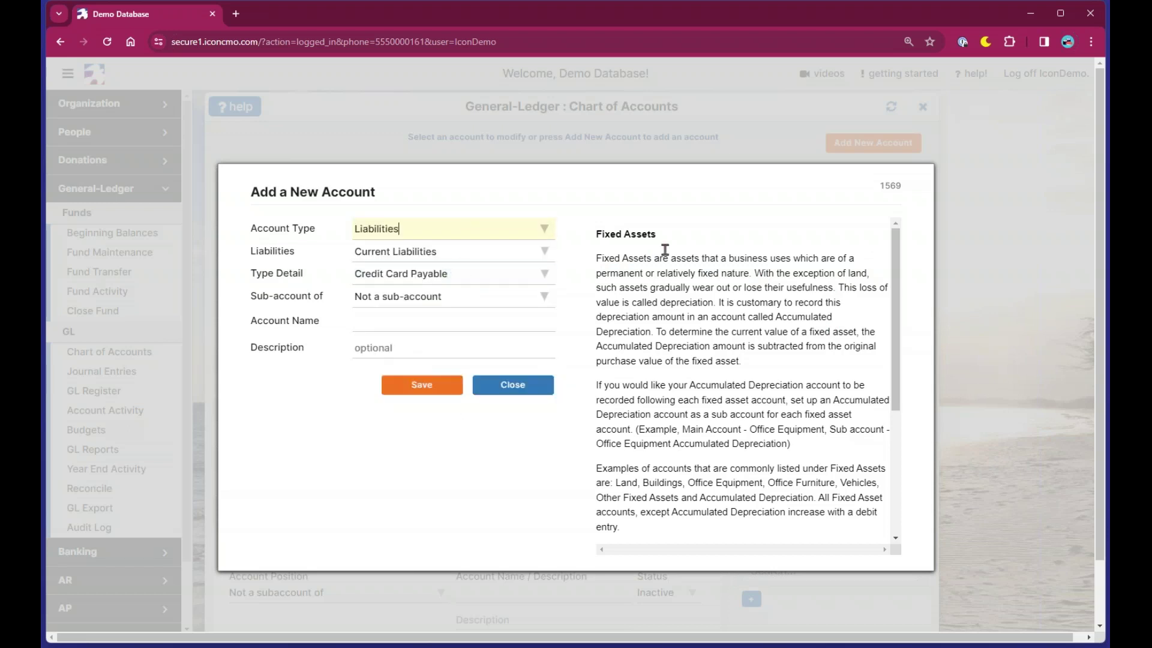
{"action": "left_click", "coordinate": [478, 251]}
{"action": "left_click", "coordinate": [474, 301]}
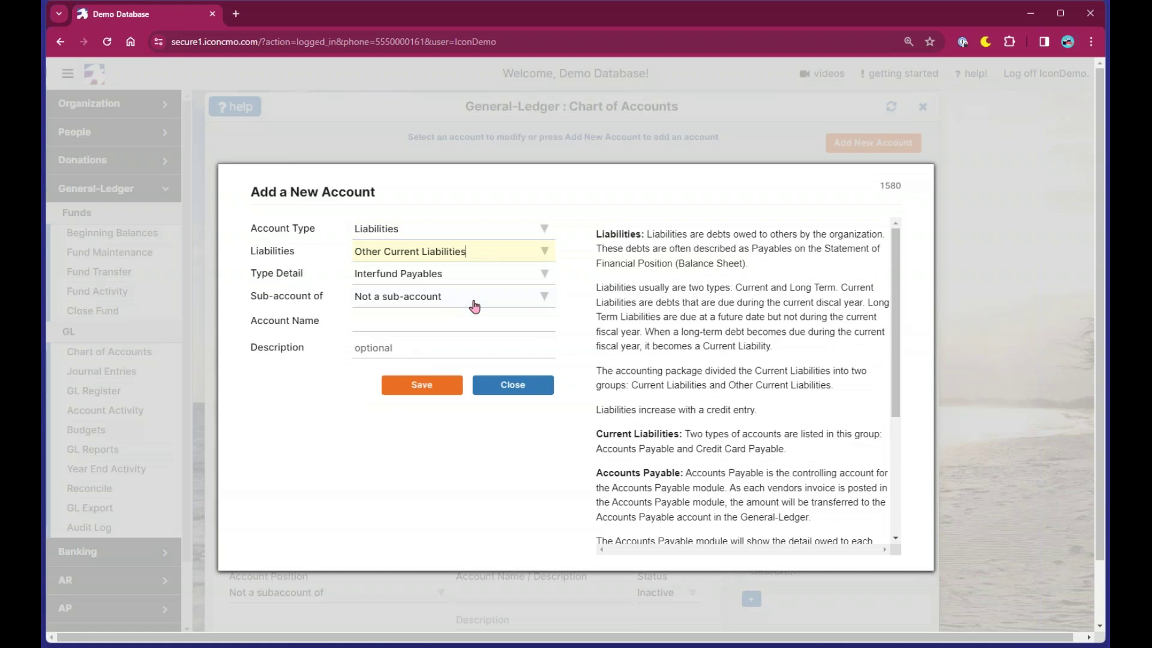
{"action": "left_click", "coordinate": [495, 271]}
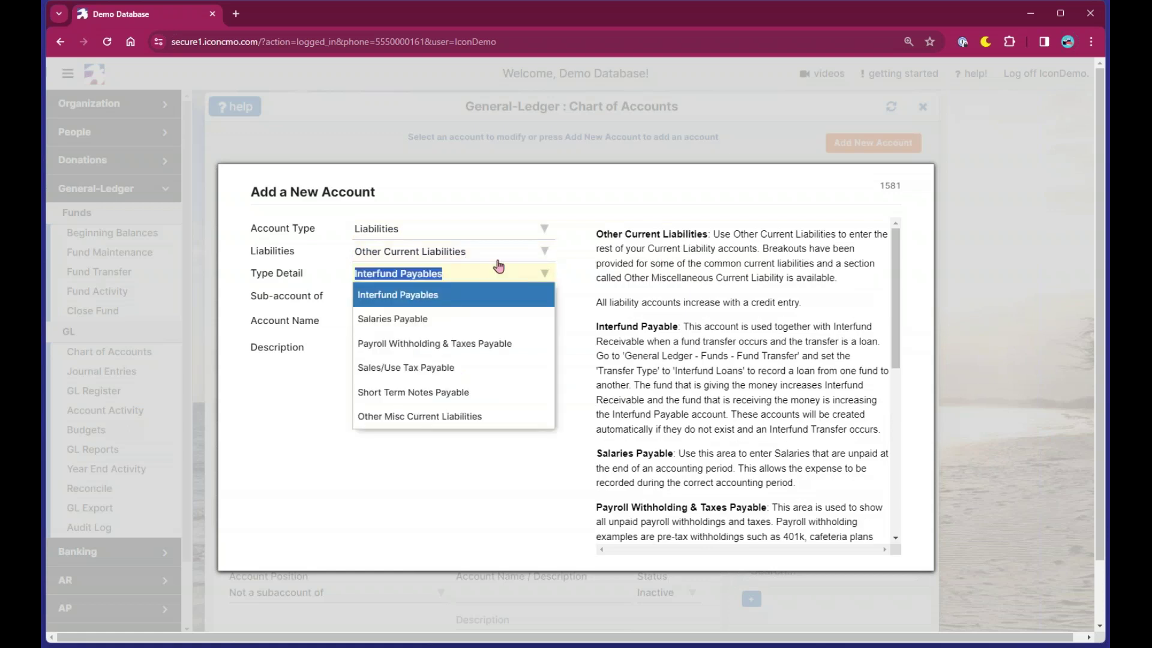
{"action": "left_click", "coordinate": [553, 201]}
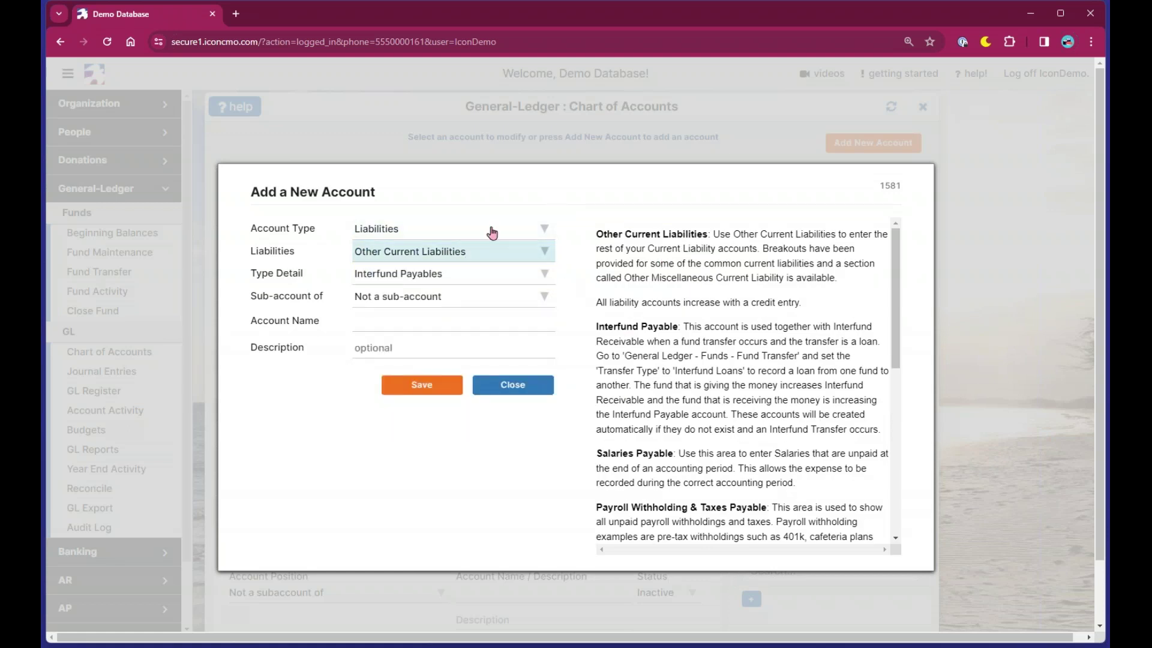
Set the new account's type to Expenditures and make it a sub-account of Utilities
{"action": "left_click", "coordinate": [428, 233]}
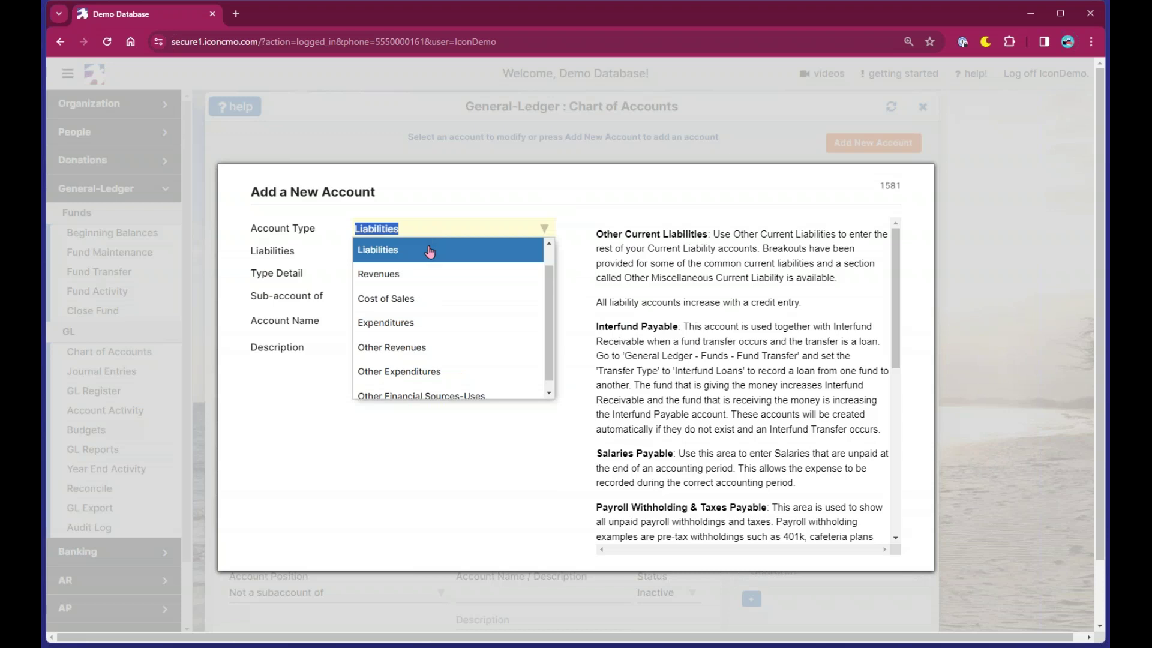
{"action": "left_click", "coordinate": [423, 323]}
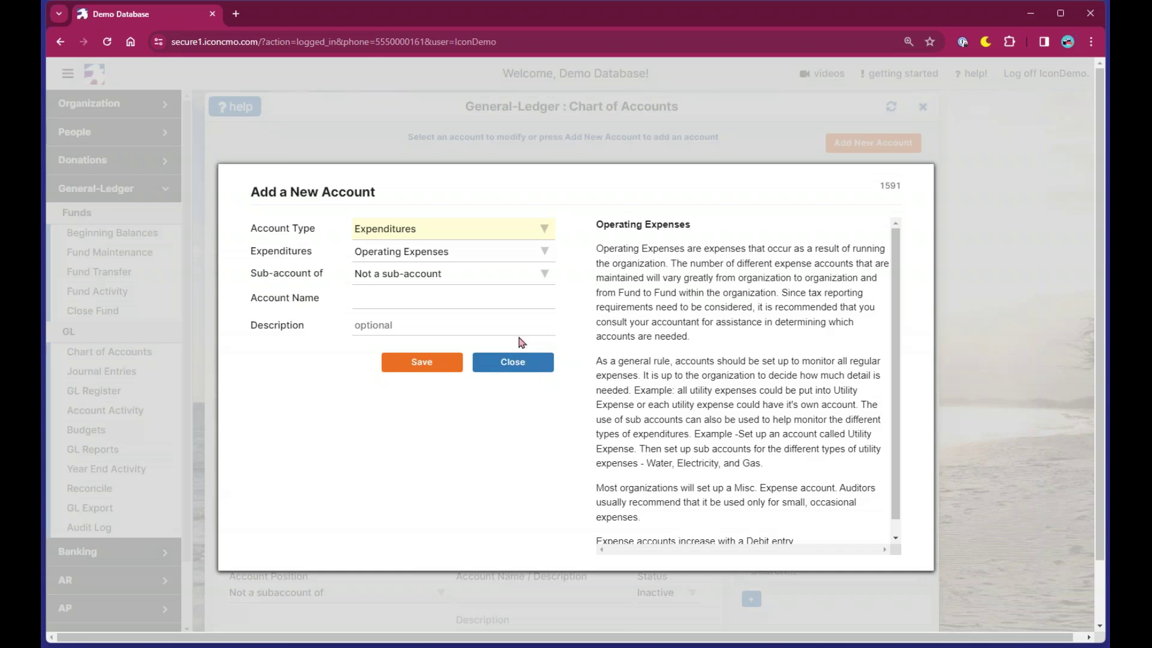
{"action": "left_click", "coordinate": [389, 276]}
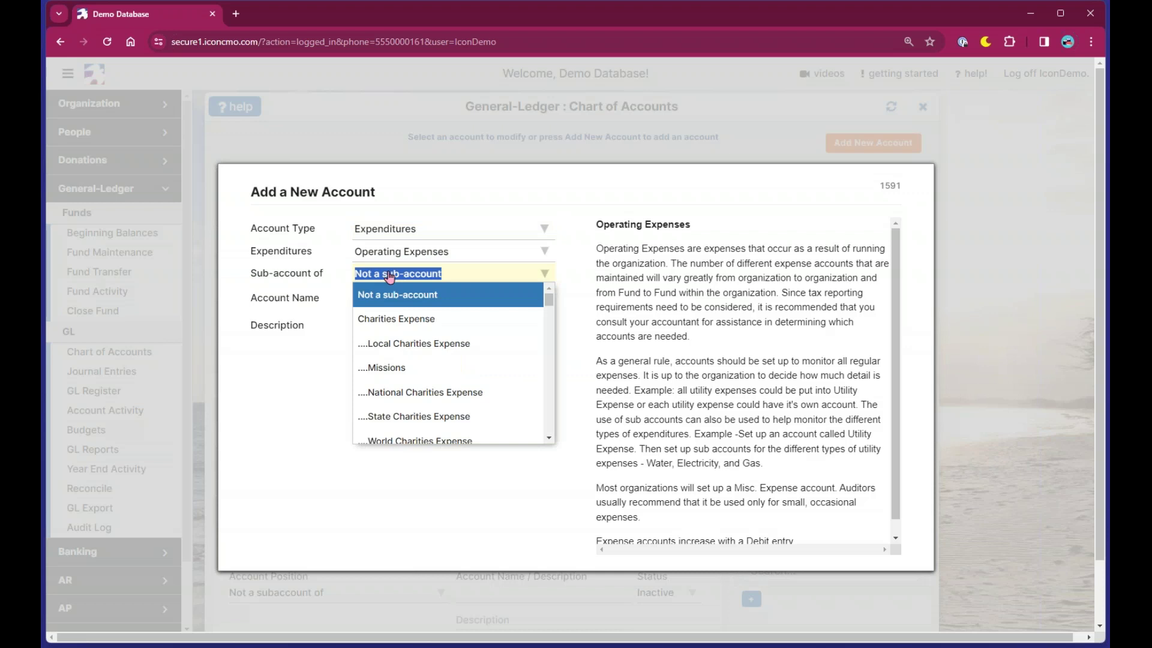
{"action": "type", "text": "utili"}
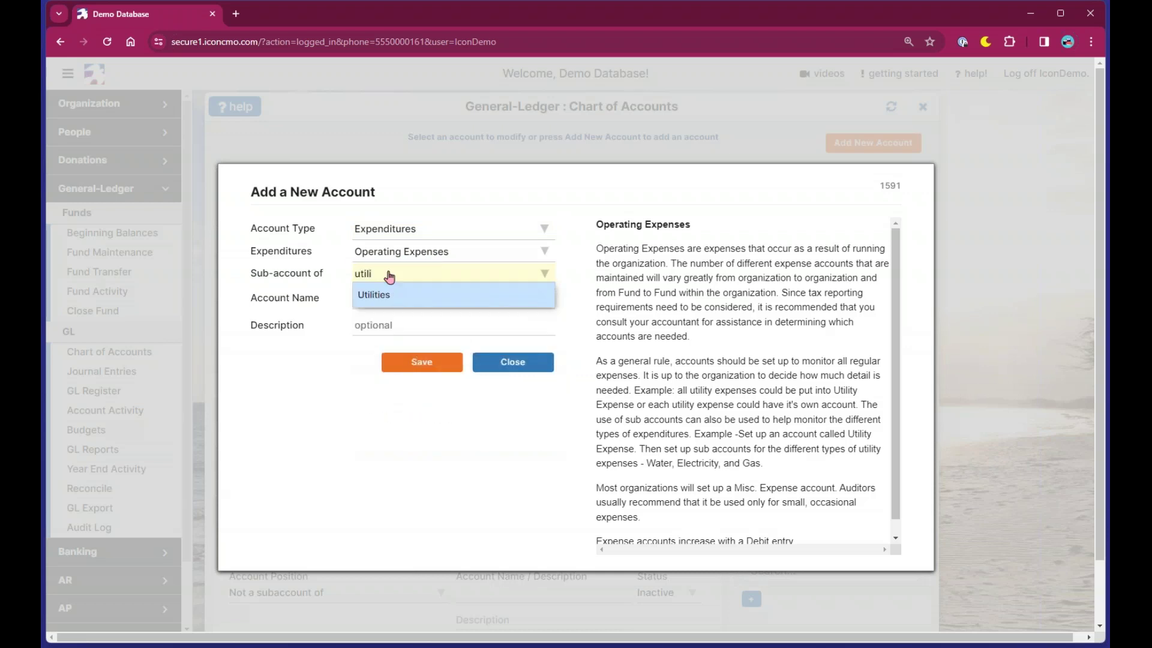
{"action": "left_click", "coordinate": [393, 297]}
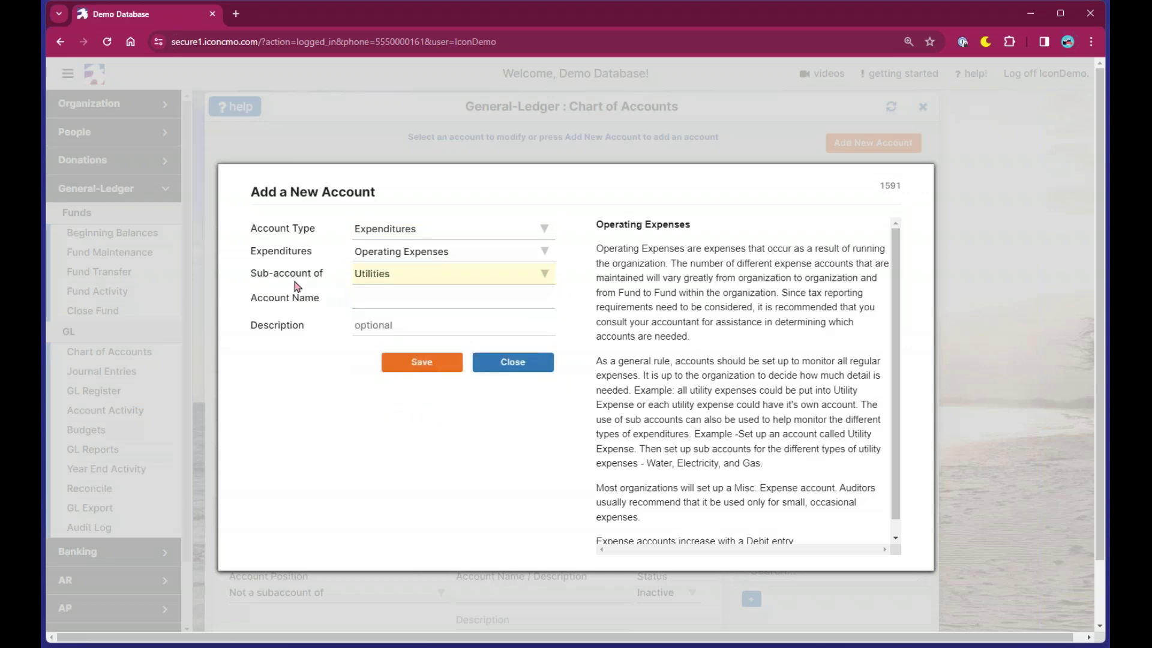
{"action": "left_click_drag", "start_coordinate": [251, 282], "coordinate": [324, 277]}
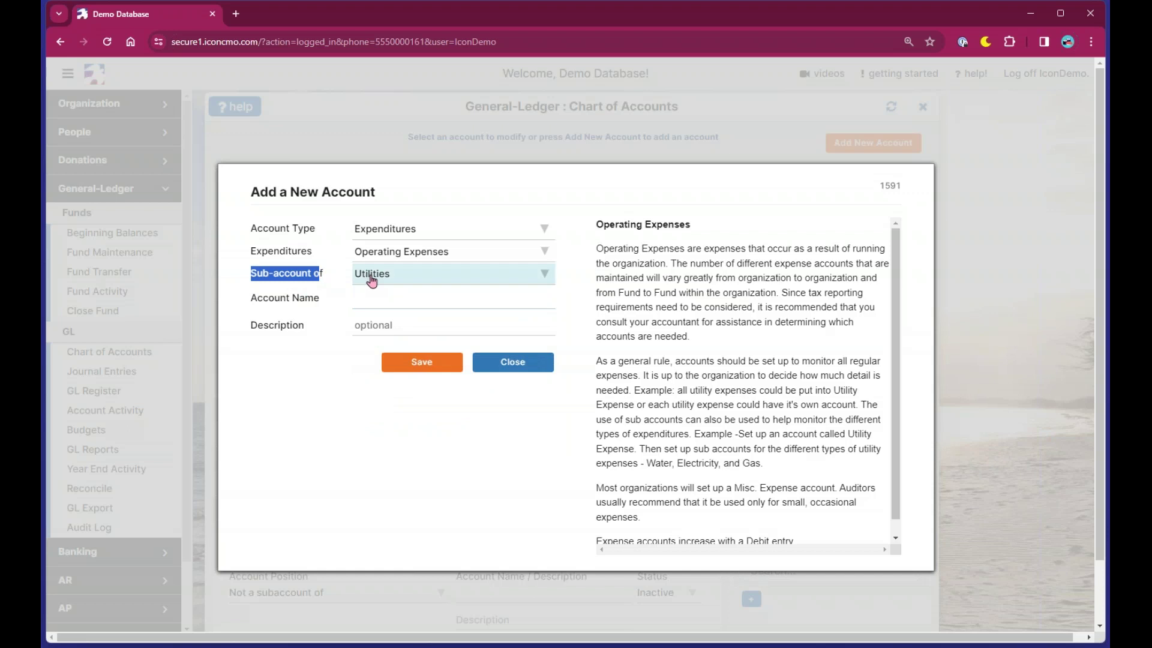
Name the Utilities sub-account 1211 Internet and save it
{"action": "left_click", "coordinate": [377, 301]}
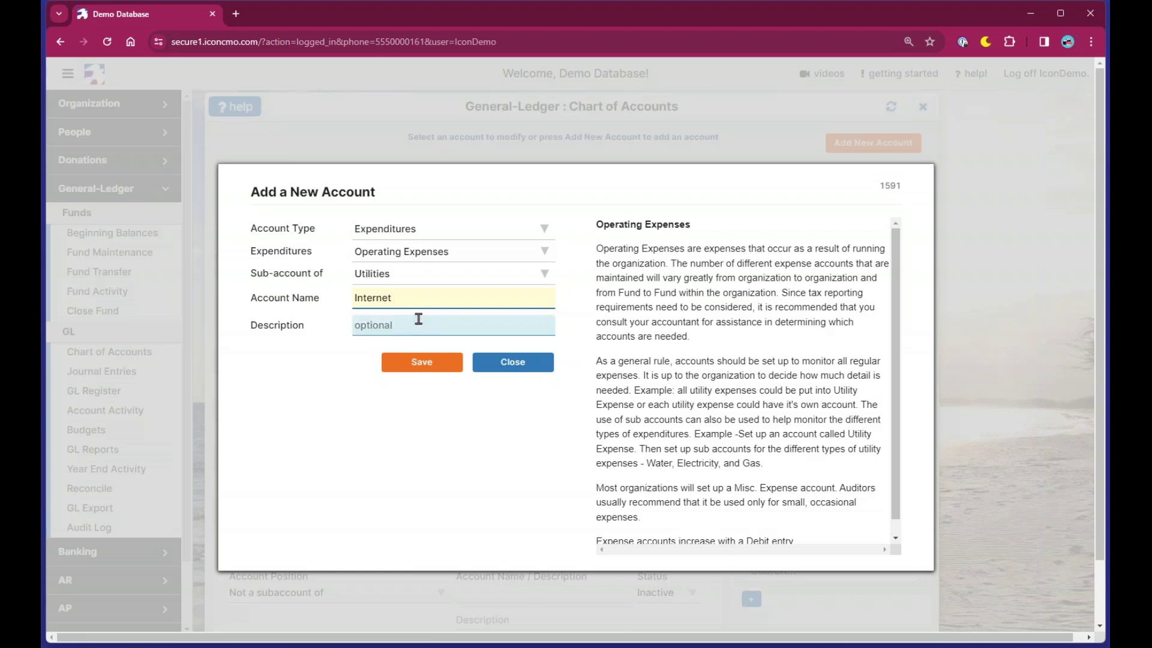
{"action": "type", "text": "1211"}
{"action": "left_click", "coordinate": [424, 371]}
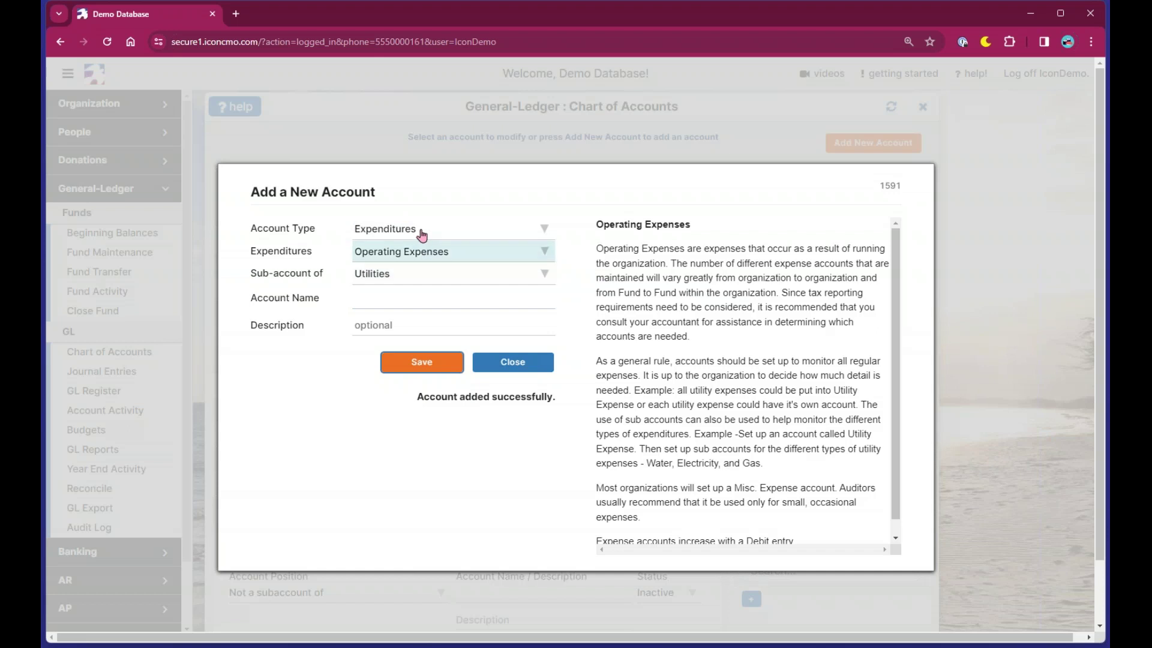
{"action": "left_click", "coordinate": [553, 395]}
{"action": "left_click_drag", "start_coordinate": [553, 394], "coordinate": [417, 394]}
{"action": "left_click", "coordinate": [377, 400]}
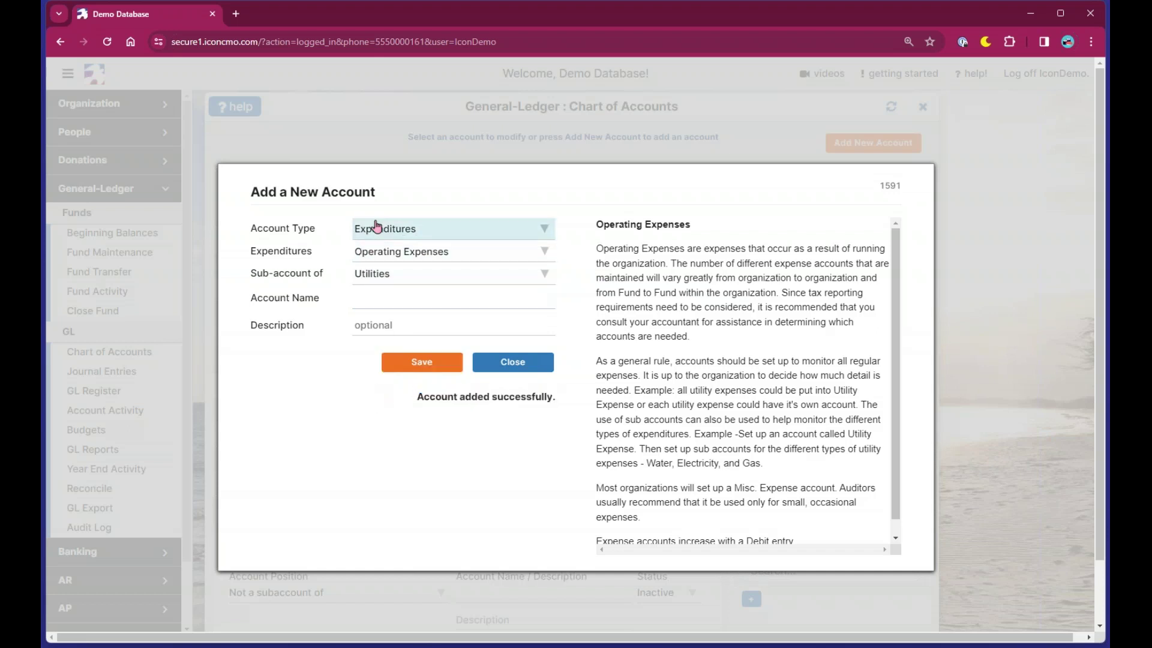
Add another operating expense sub-account under Utilities named 1220 Phone
{"action": "left_click", "coordinate": [379, 299]}
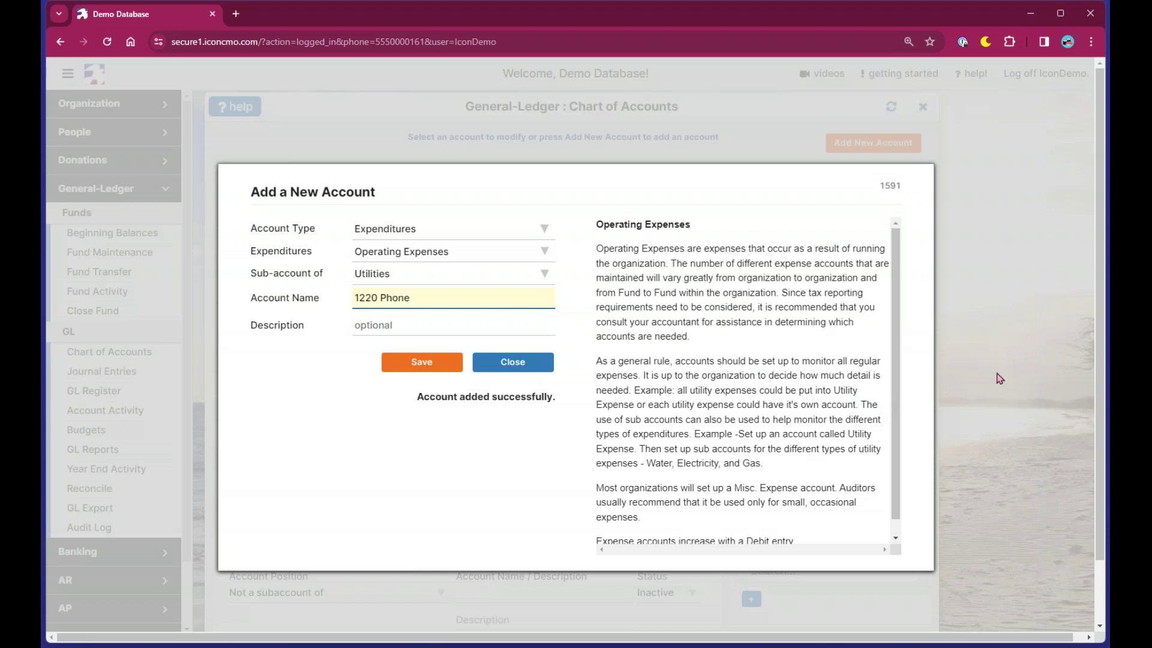
{"action": "key", "text": "Return"}
{"action": "left_click", "coordinate": [398, 292]}
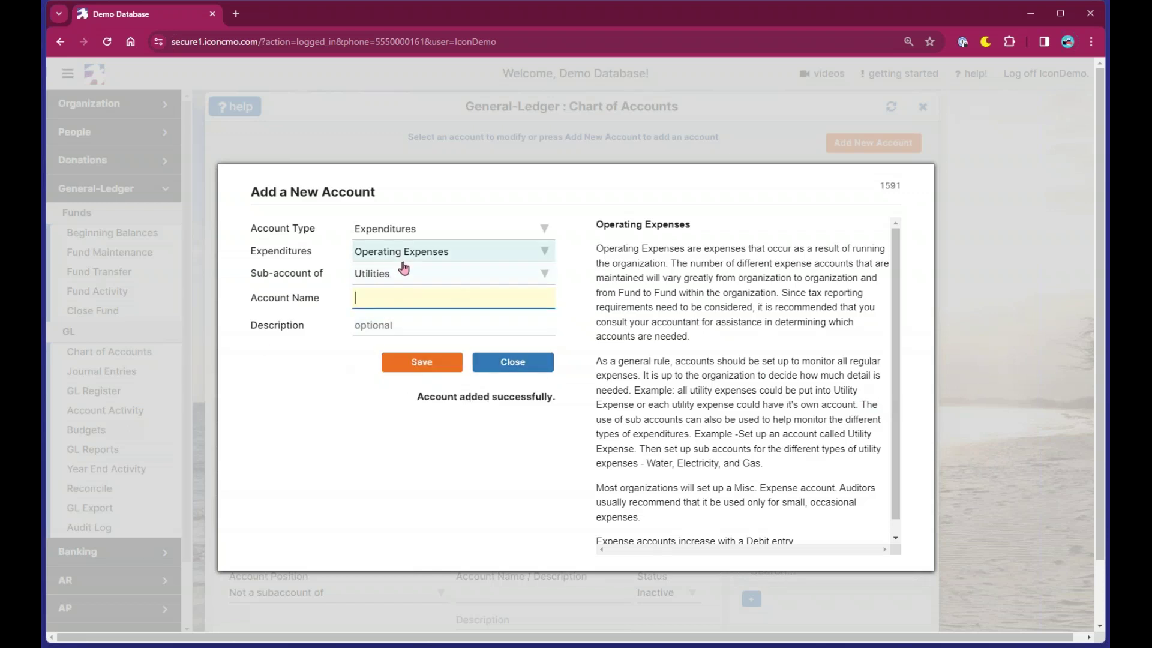
Try Travel Expense as the parent of another expenditure account and close the new-account form without saving
{"action": "left_click", "coordinate": [391, 276]}
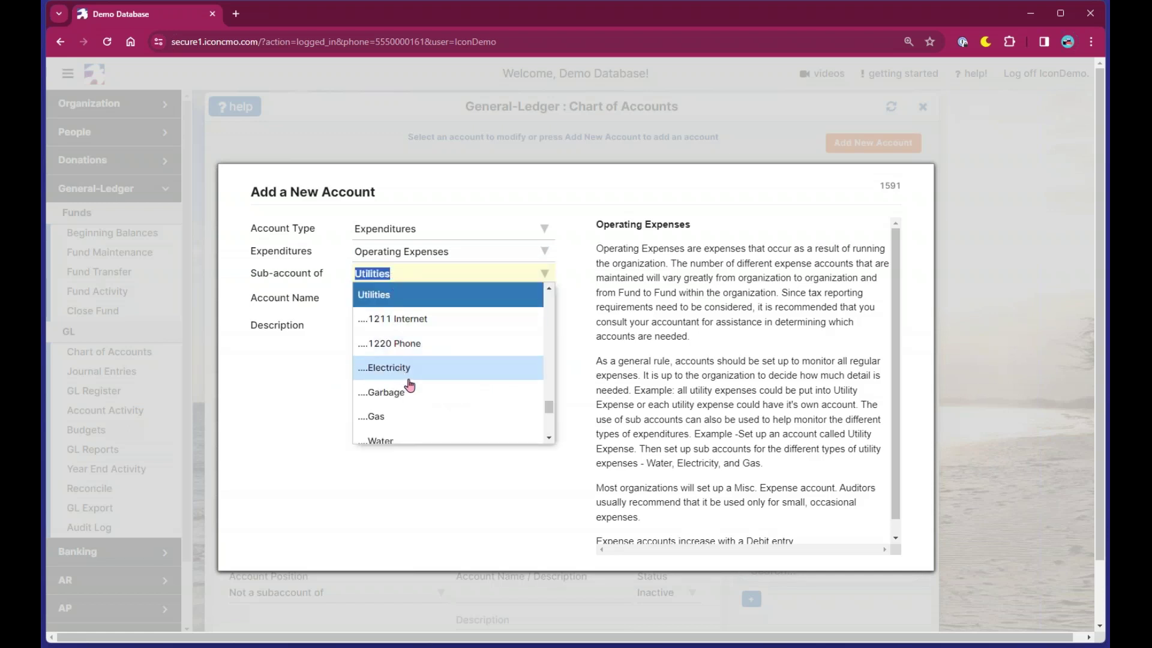
{"action": "scroll", "coordinate": [409, 383], "scroll_direction": "up", "scroll_amount": 2}
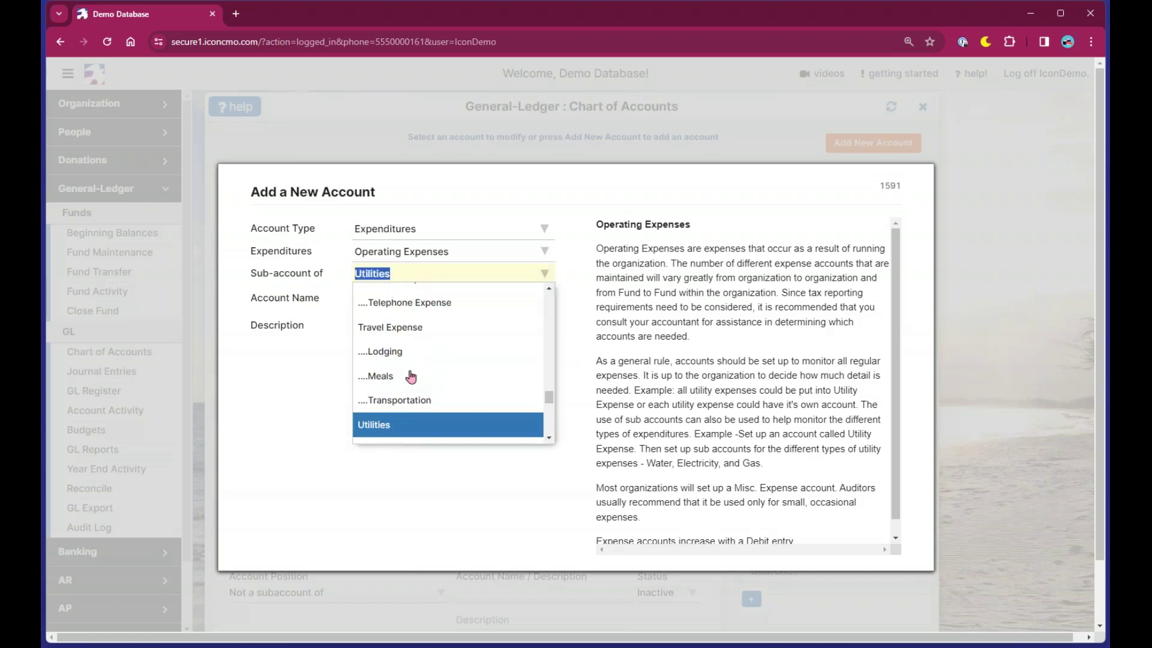
{"action": "left_click", "coordinate": [394, 333]}
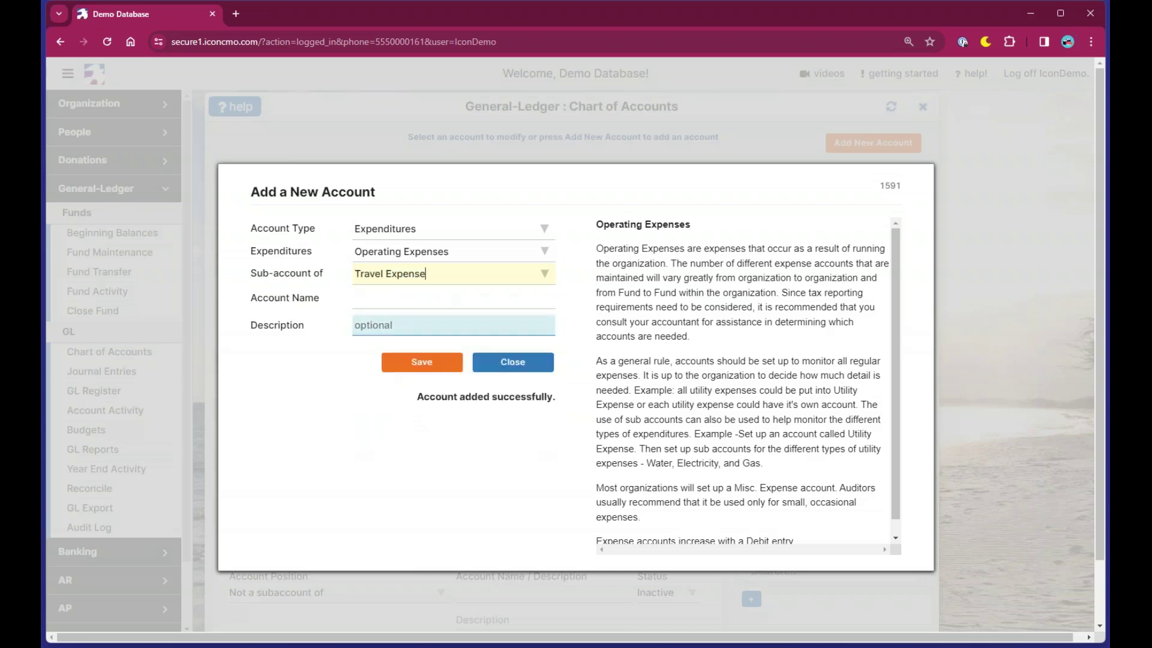
{"action": "left_click", "coordinate": [495, 296]}
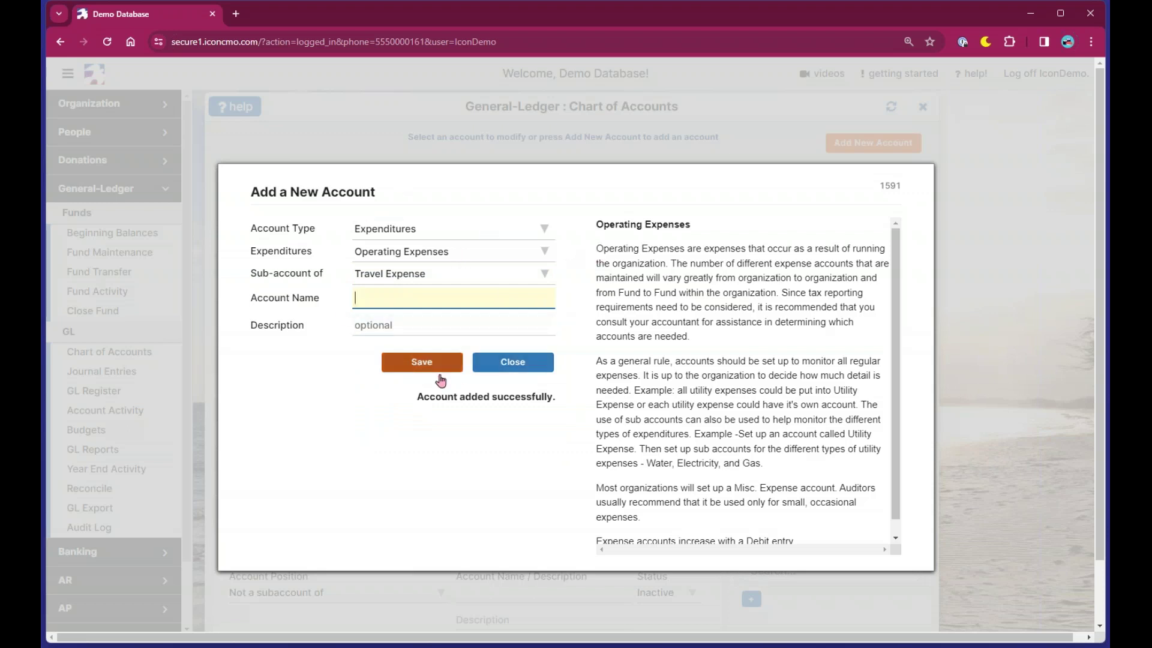
{"action": "left_click", "coordinate": [513, 363]}
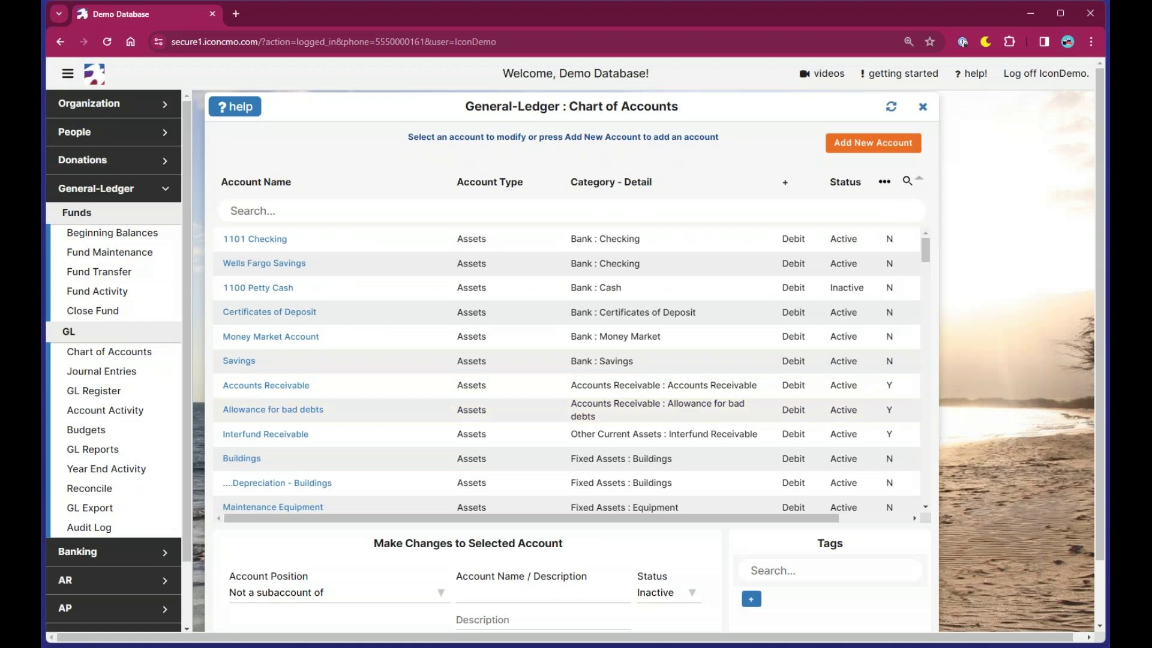
Locate the Office Expenses accounts in the chart of accounts and start a new account of type Expenditures
{"action": "scroll", "coordinate": [470, 358], "scroll_direction": "down", "scroll_amount": 1}
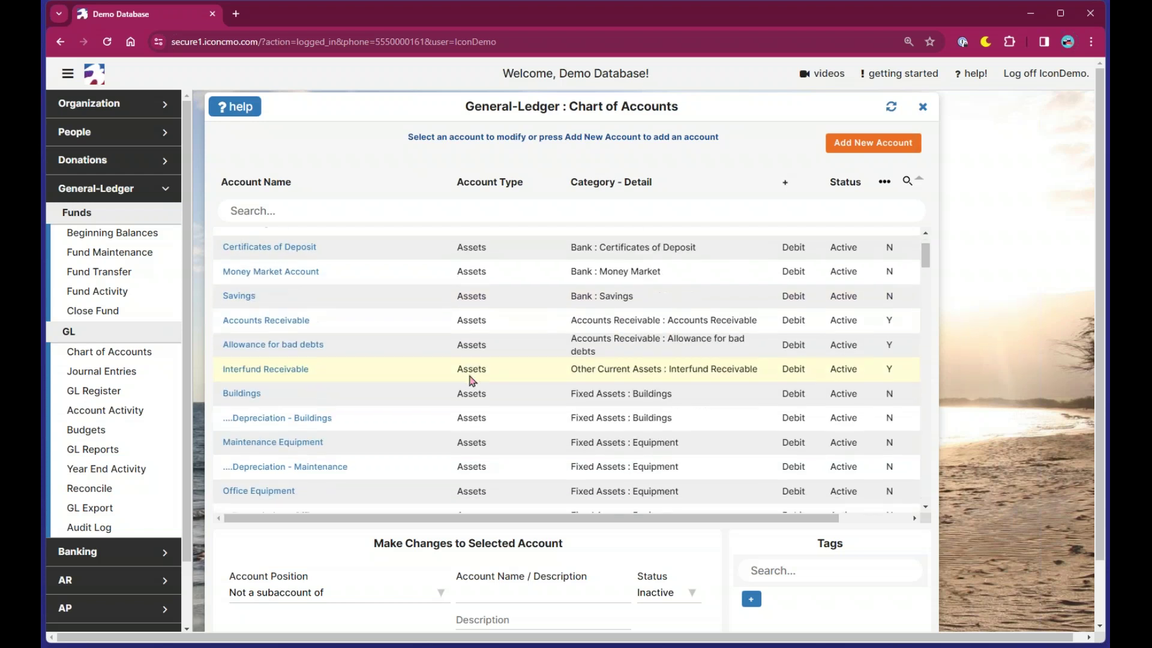
{"action": "left_click_drag", "start_coordinate": [928, 267], "coordinate": [943, 405]}
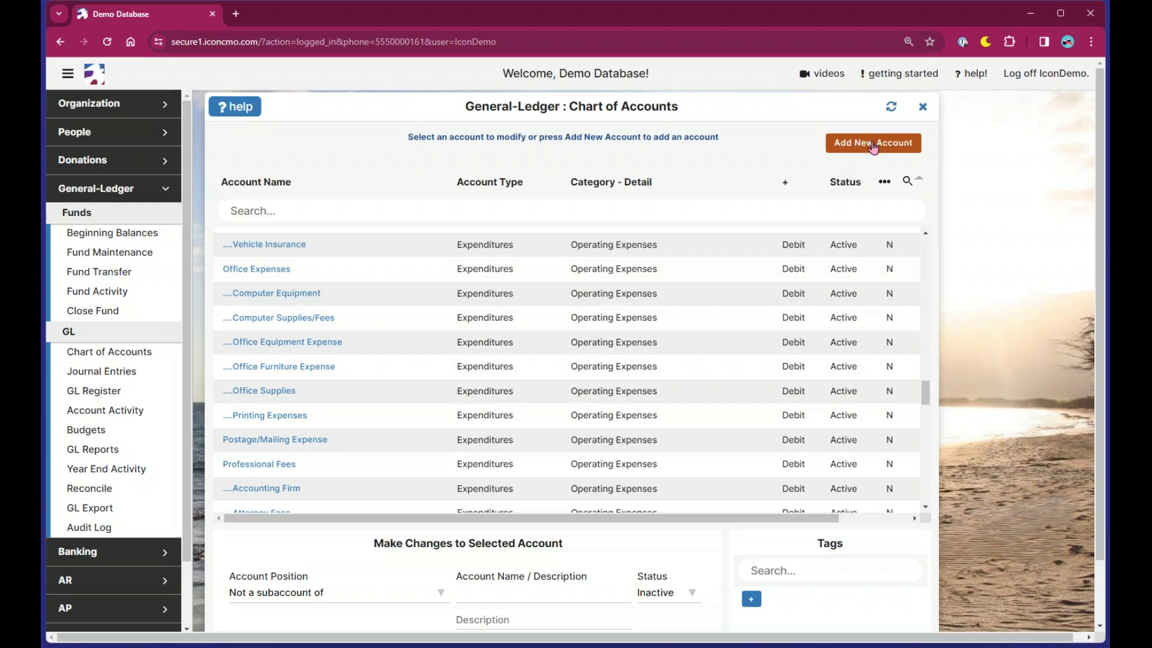
{"action": "left_click", "coordinate": [875, 144]}
{"action": "left_click", "coordinate": [432, 228]}
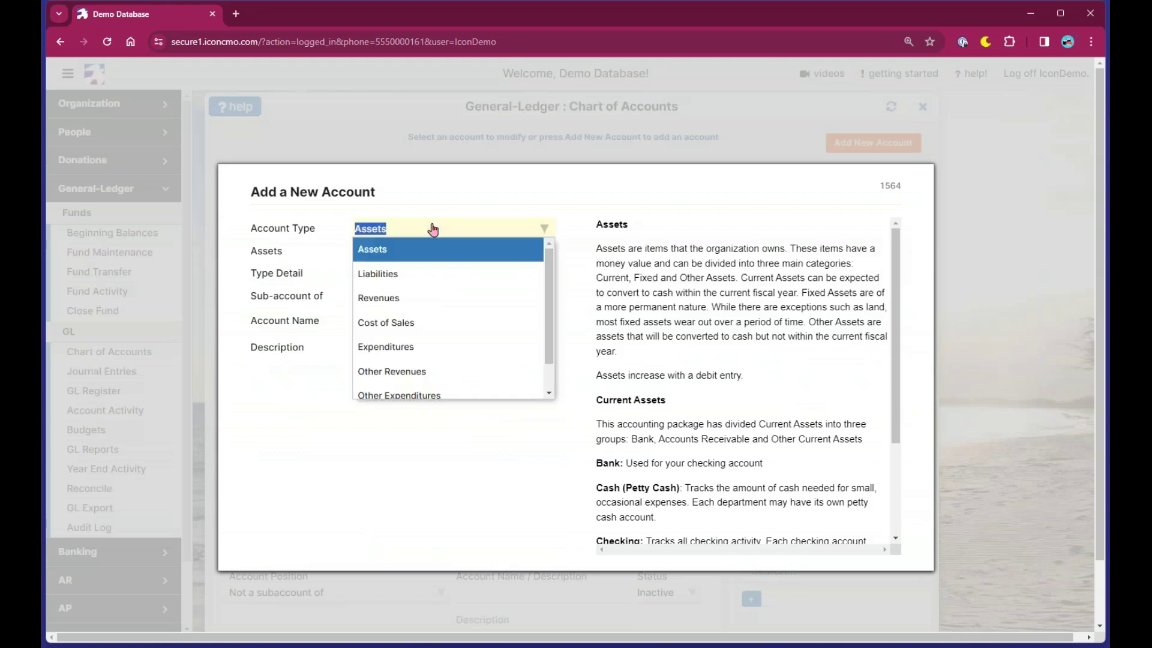
{"action": "type", "text": "ex"}
{"action": "key", "text": "Return"}
Make the new account a sub-account of Printing Expenses, name it Paper and save it
{"action": "key", "text": "Tab"}
{"action": "key", "text": "Tab"}
{"action": "type", "text": "print"}
{"action": "key", "text": "Return"}
{"action": "key", "text": "Tab"}
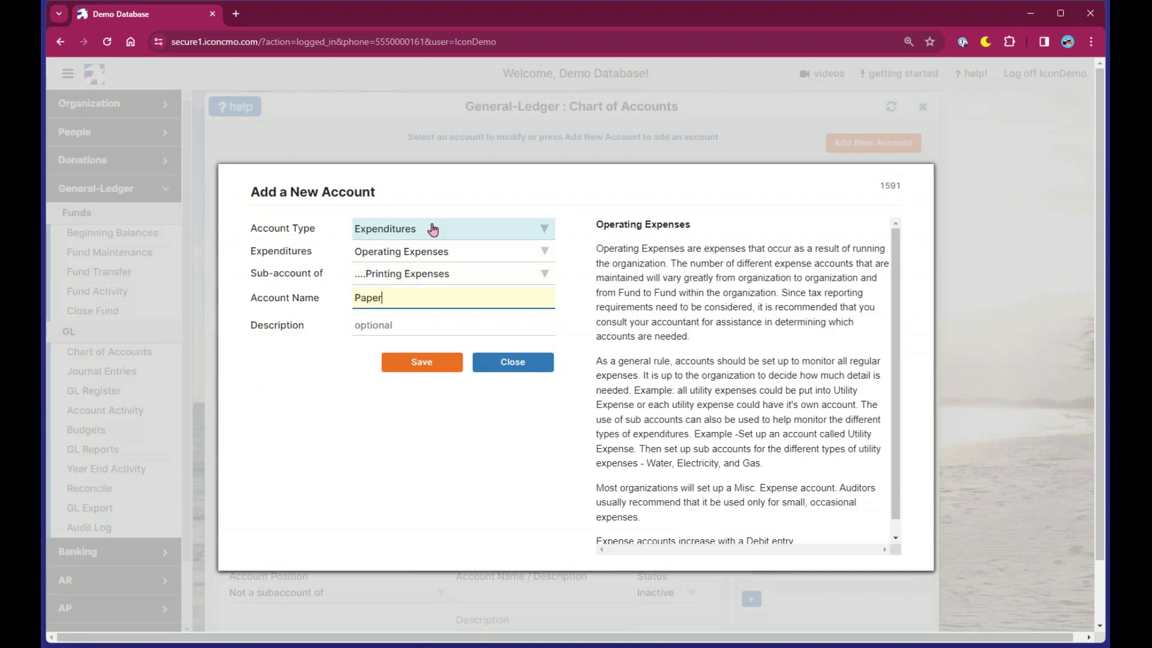
{"action": "left_click", "coordinate": [397, 360]}
Add a second sub-account named Ink under Printing Expenses and close the new-account form
{"action": "left_click", "coordinate": [377, 298]}
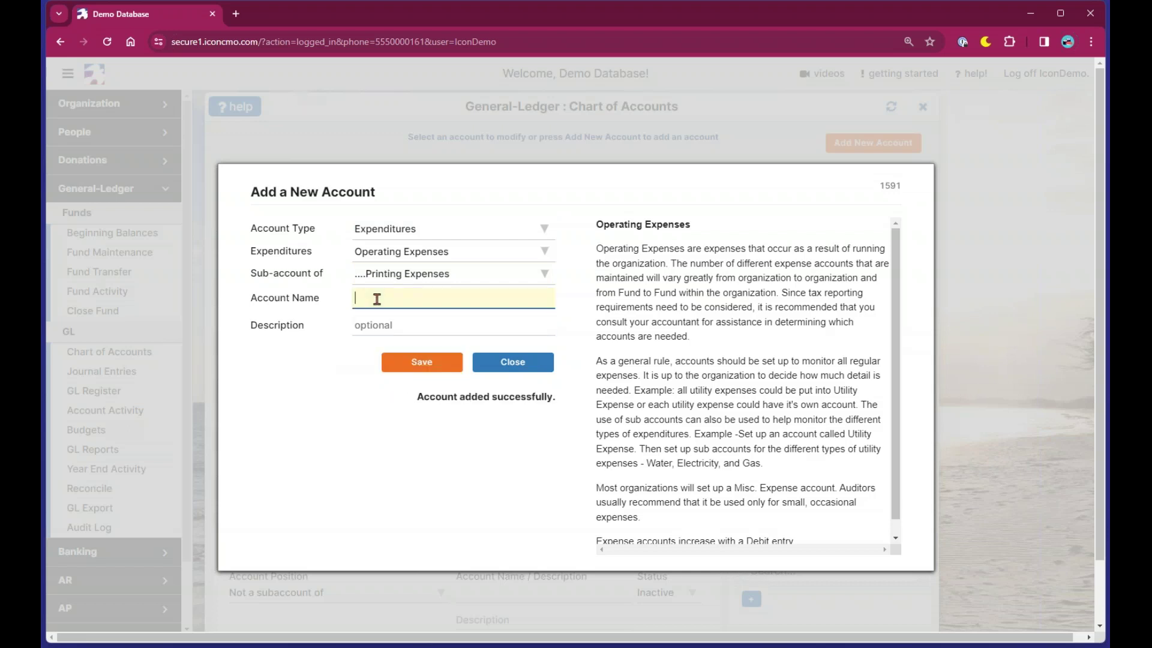
{"action": "type", "text": "Ink"}
{"action": "left_click", "coordinate": [431, 363]}
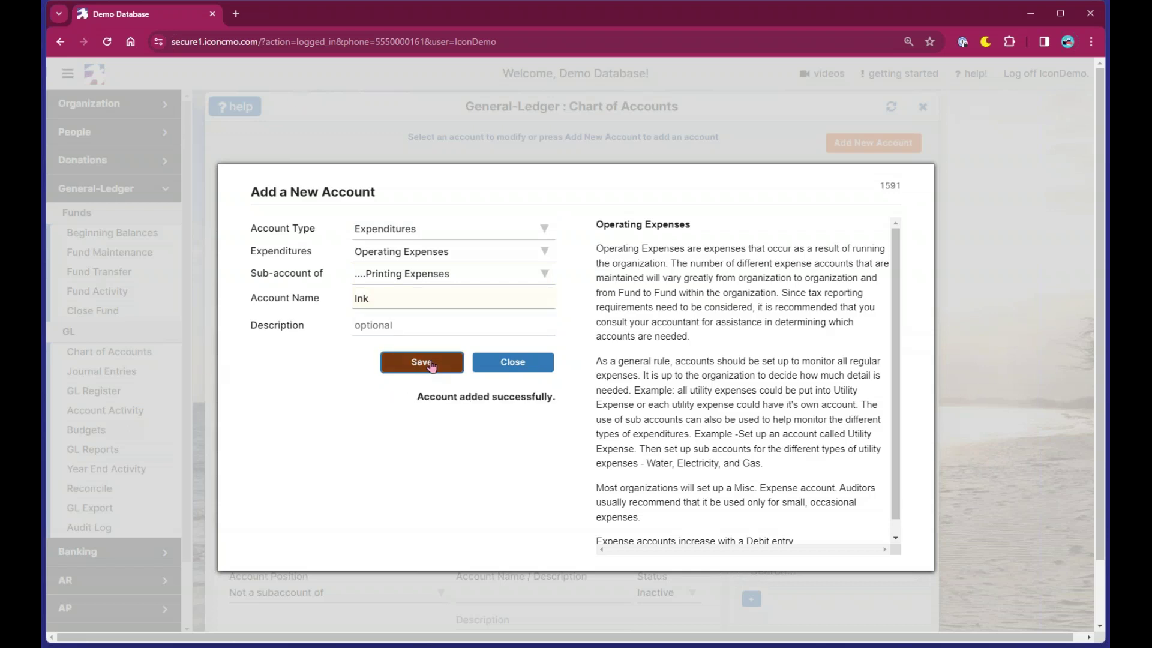
{"action": "left_click", "coordinate": [529, 370]}
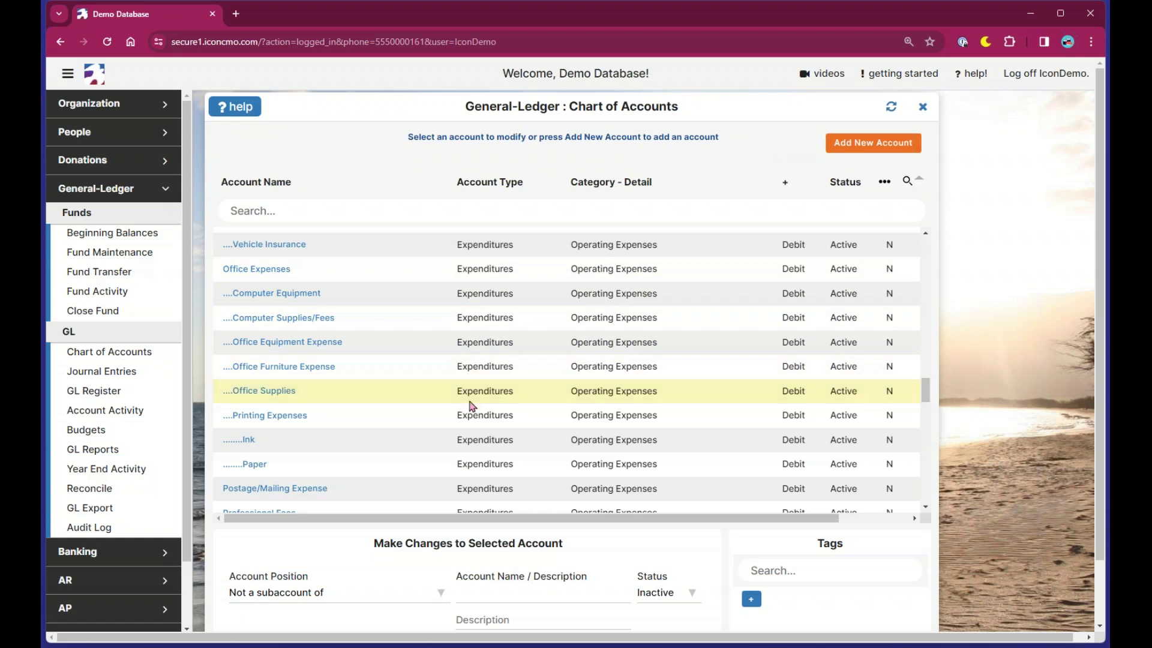
Look through the chart of accounts, examining how expenditure, asset and liability accounts and their sub-accounts are arranged
{"action": "scroll", "coordinate": [470, 410], "scroll_direction": "up", "scroll_amount": 1}
{"action": "scroll", "coordinate": [470, 411], "scroll_direction": "up", "scroll_amount": 3}
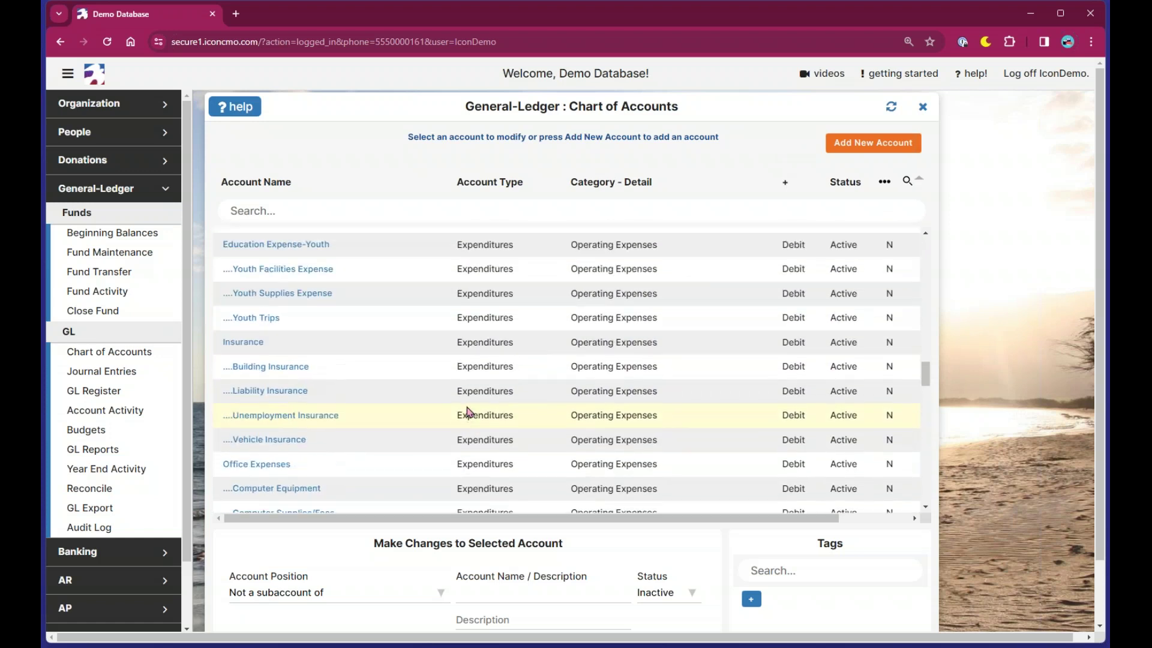
{"action": "scroll", "coordinate": [470, 411], "scroll_direction": "up", "scroll_amount": 1}
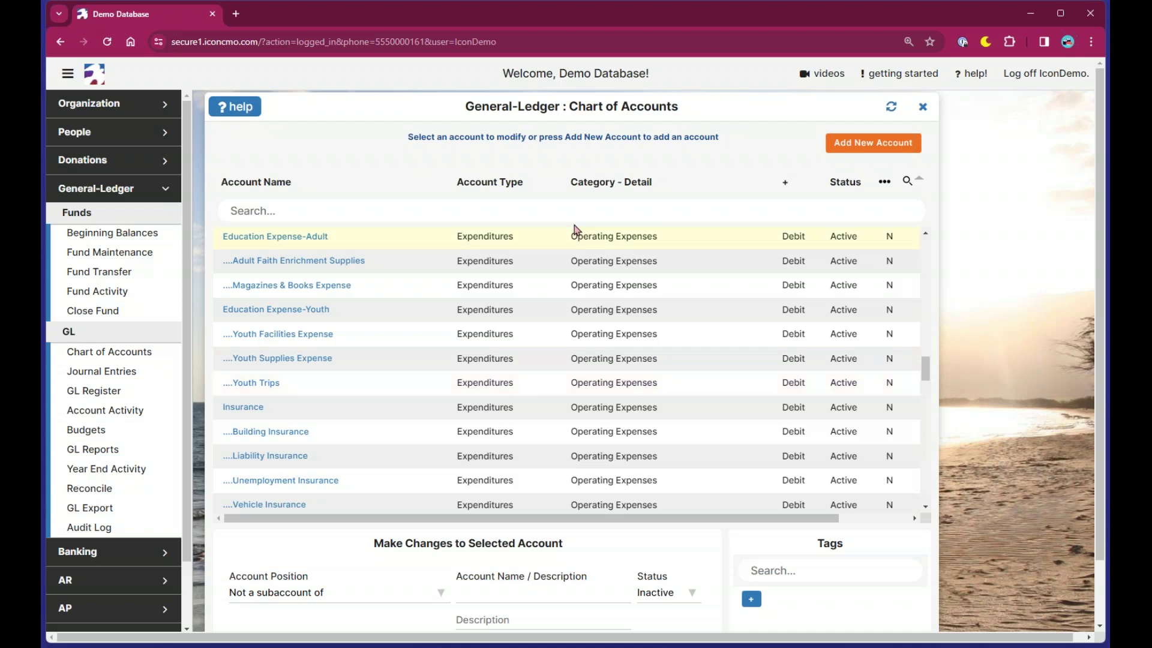
{"action": "scroll", "coordinate": [571, 322], "scroll_direction": "up", "scroll_amount": 3}
{"action": "scroll", "coordinate": [571, 322], "scroll_direction": "up", "scroll_amount": 10}
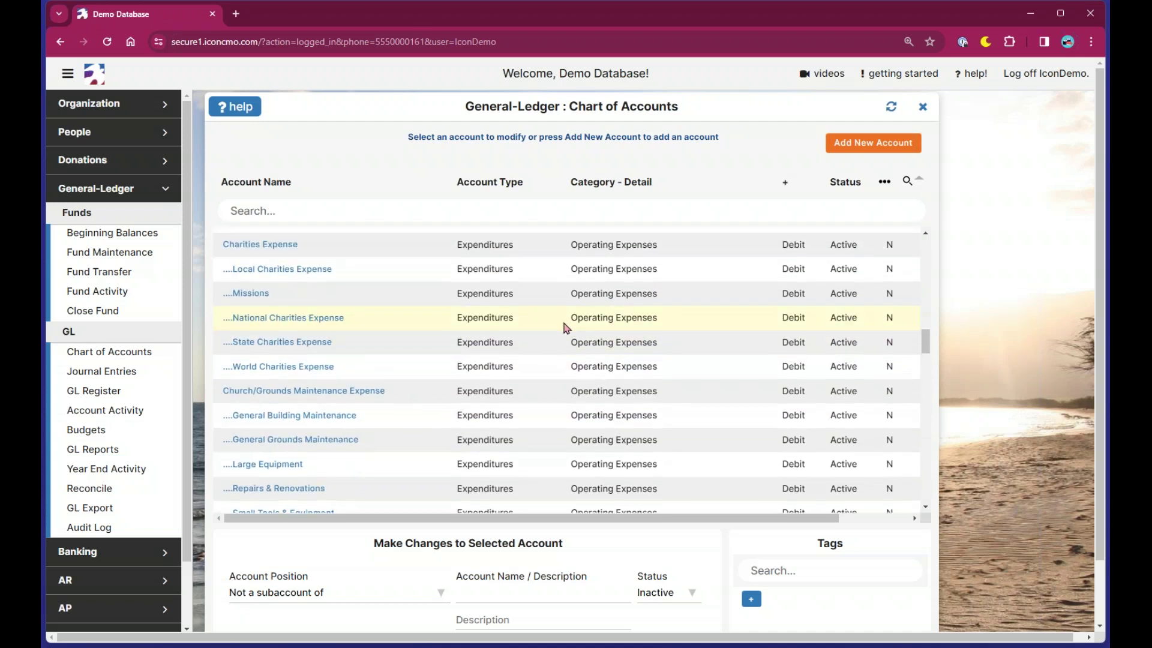
{"action": "scroll", "coordinate": [565, 327], "scroll_direction": "up", "scroll_amount": 7}
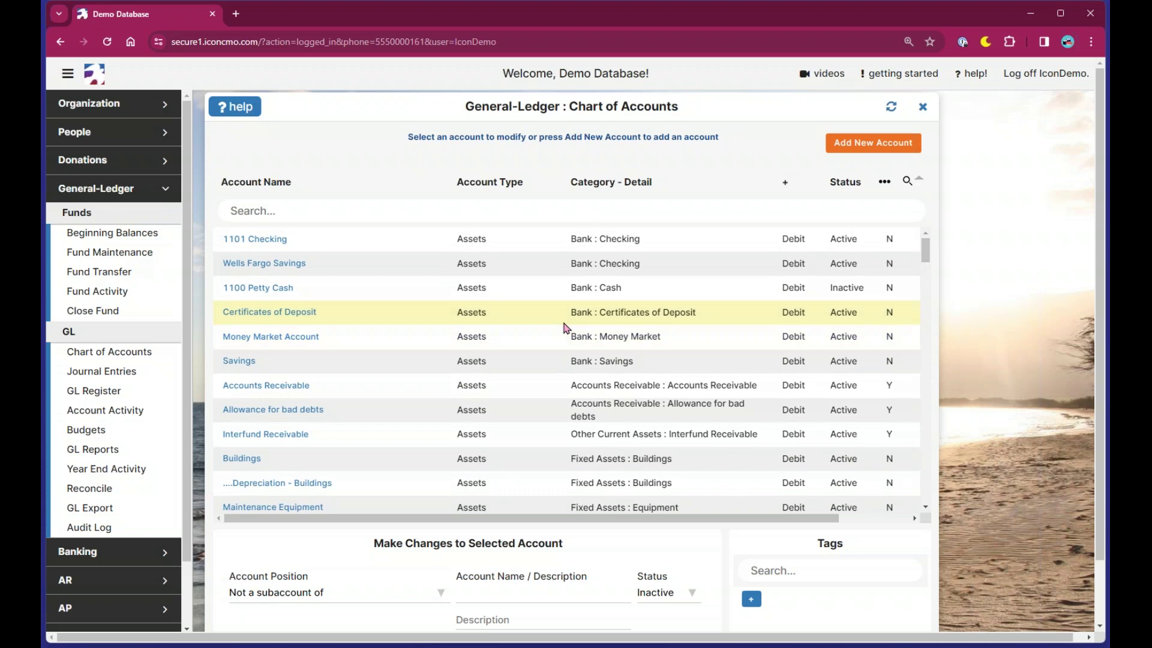
{"action": "scroll", "coordinate": [489, 434], "scroll_direction": "down", "scroll_amount": 1}
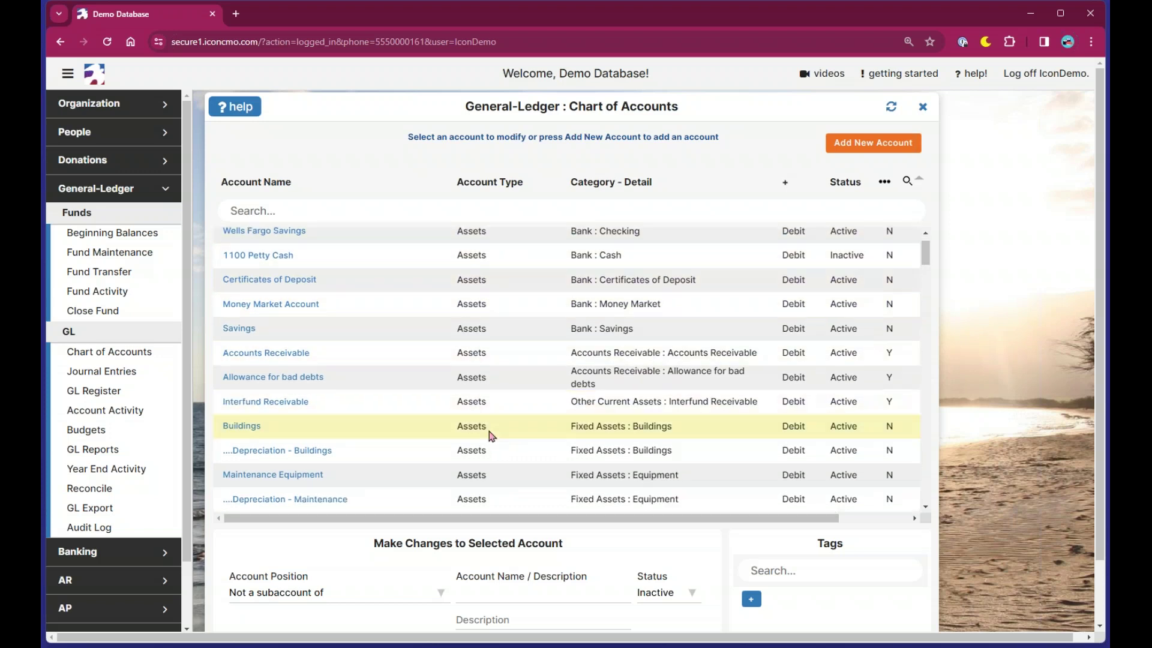
{"action": "scroll", "coordinate": [489, 435], "scroll_direction": "down", "scroll_amount": 4}
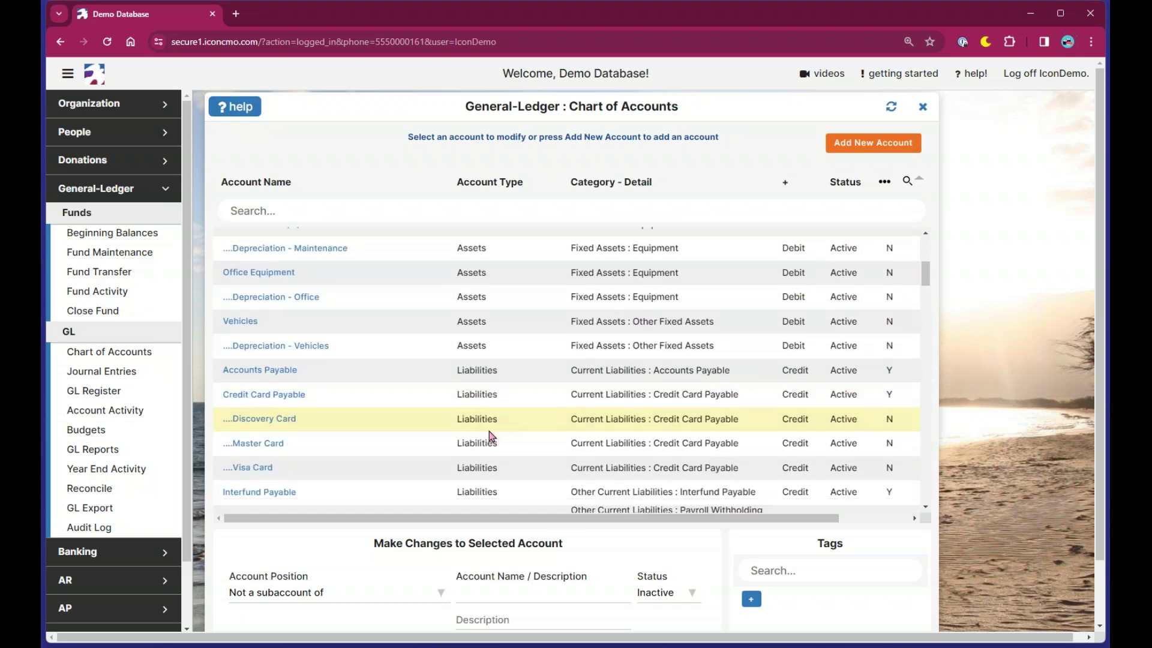
{"action": "scroll", "coordinate": [489, 435], "scroll_direction": "up", "scroll_amount": 4}
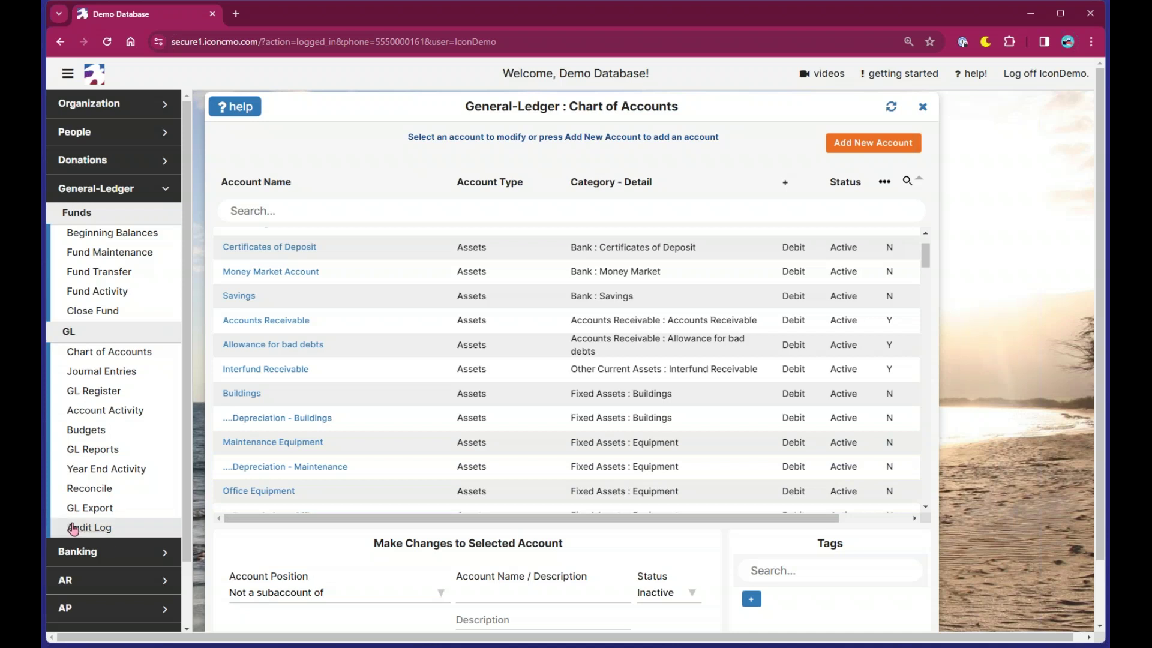
Close the chart of accounts and start a new check from the 1101 Checking account in the banking transactions
{"action": "left_click", "coordinate": [101, 553]}
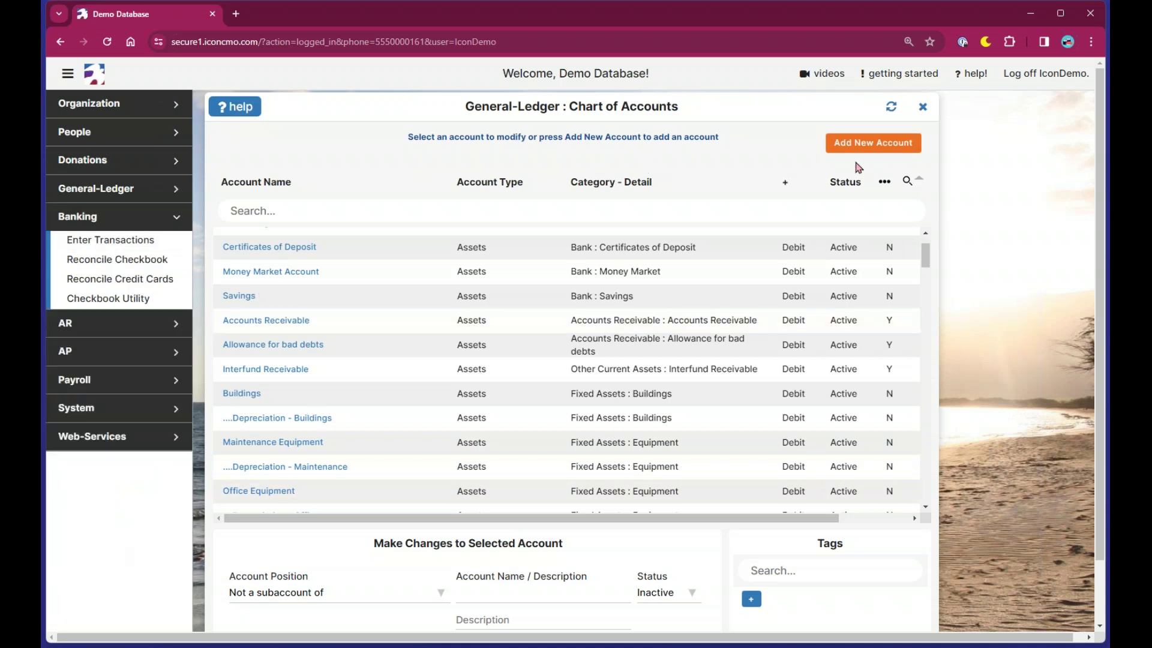
{"action": "left_click", "coordinate": [923, 108]}
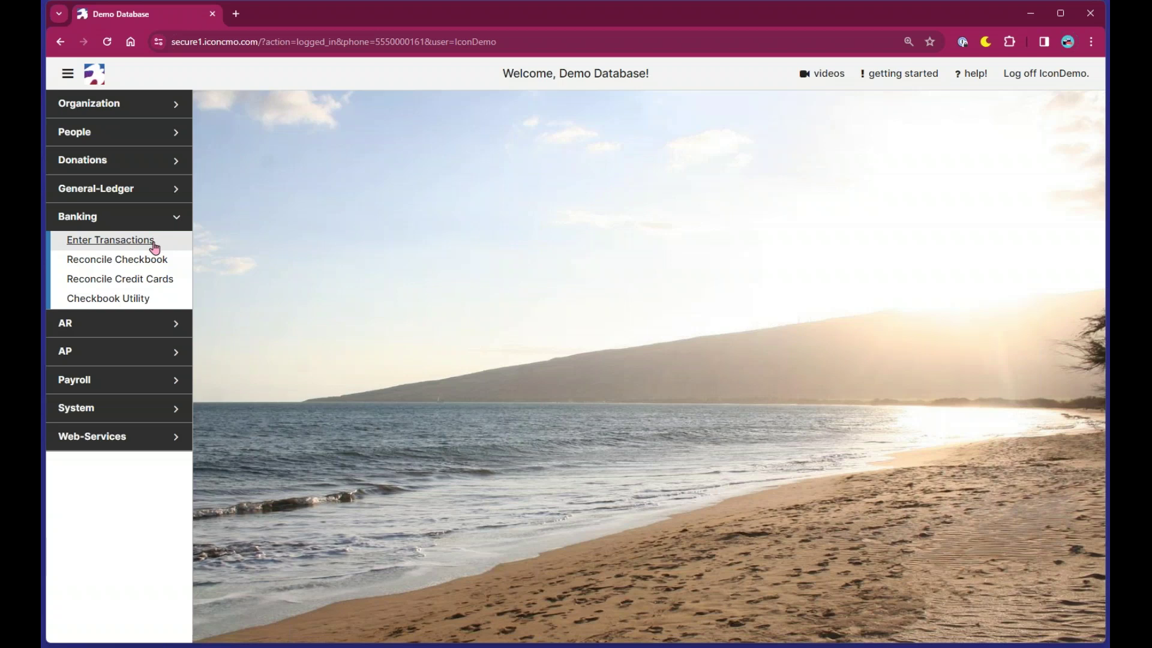
{"action": "left_click", "coordinate": [154, 246]}
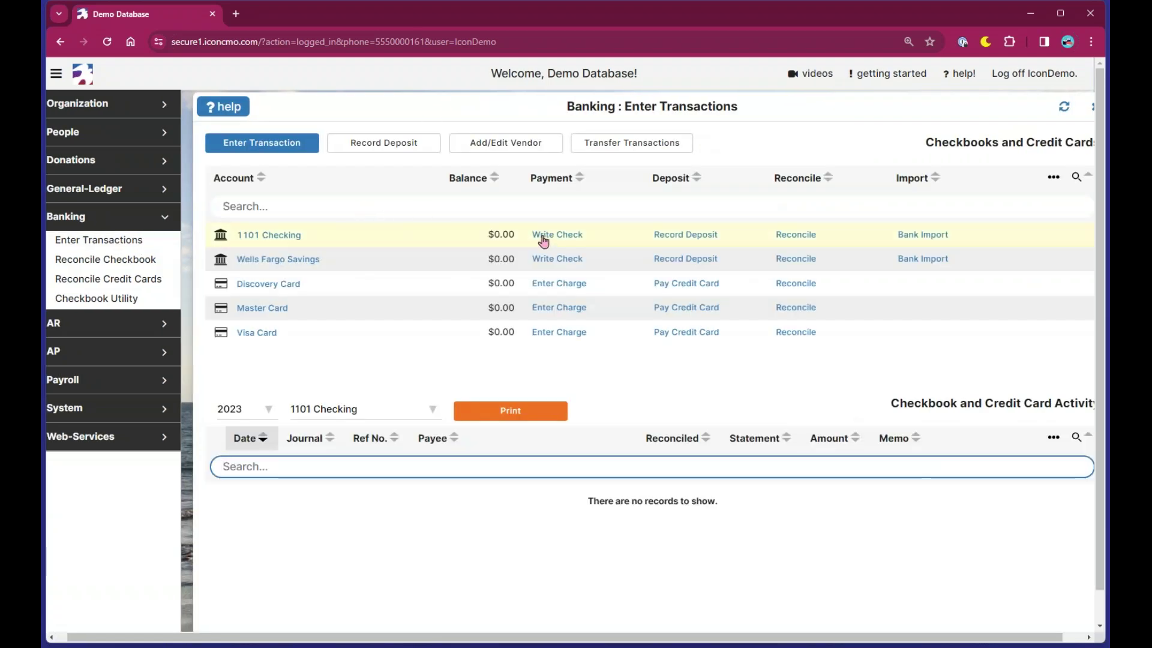
{"action": "left_click", "coordinate": [543, 237]}
Add and save a new vendor named Amazon as the payee of the check
{"action": "left_click", "coordinate": [420, 240]}
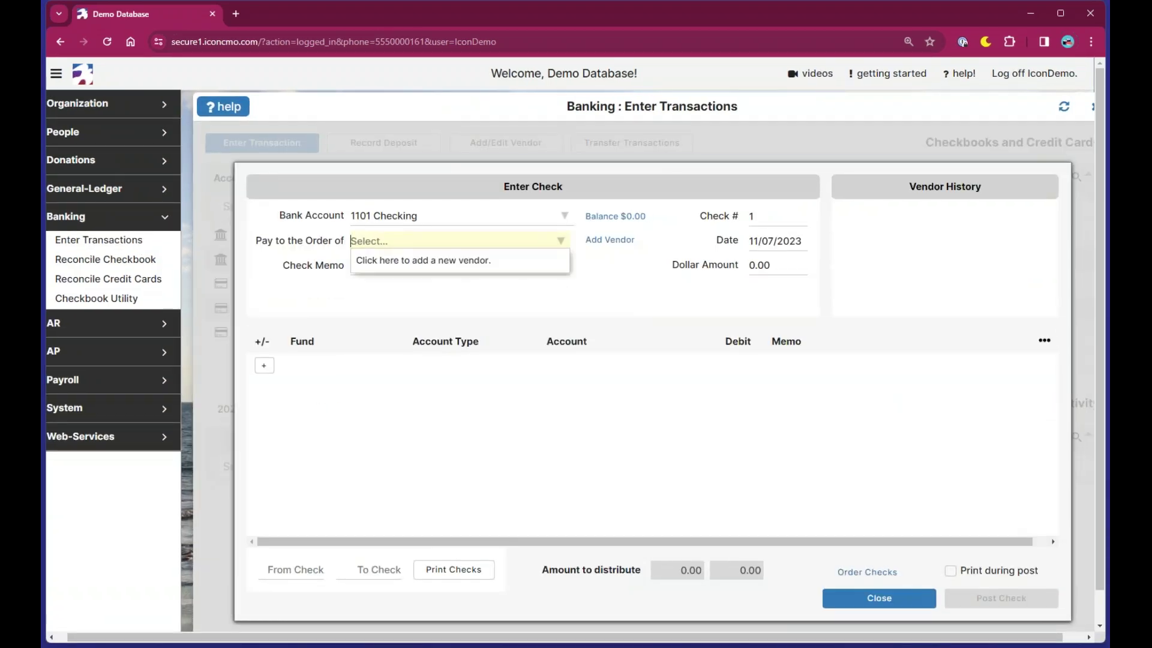
{"action": "left_click", "coordinate": [444, 241]}
{"action": "left_click", "coordinate": [599, 241]}
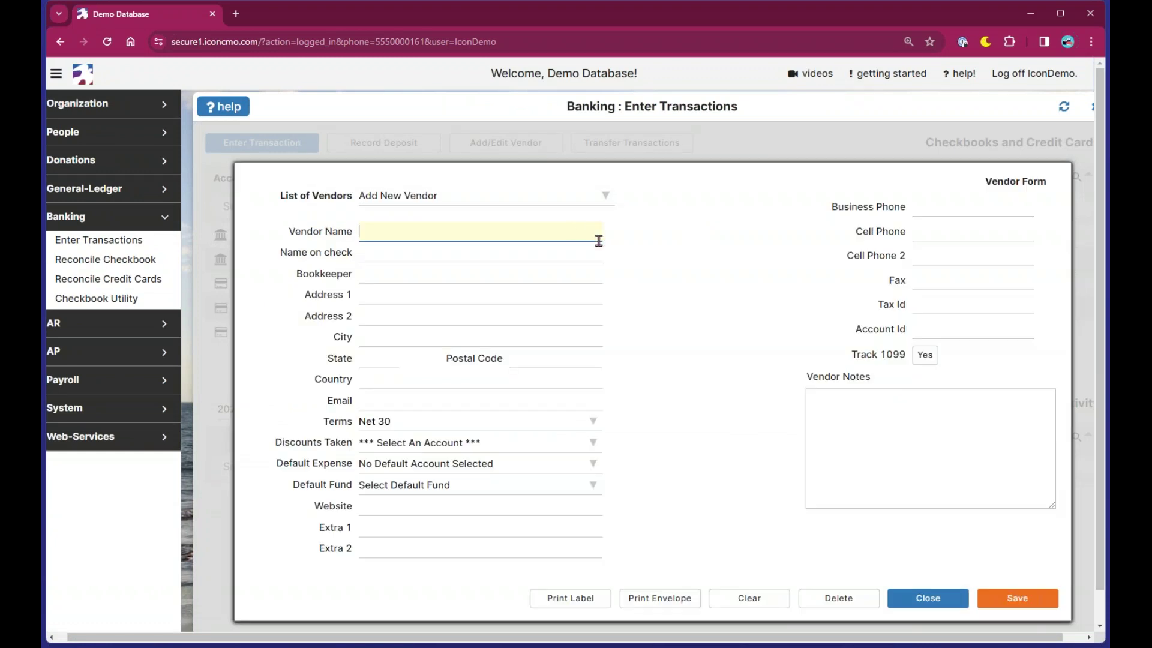
{"action": "type", "text": "Amazon"}
{"action": "key", "text": "Tab"}
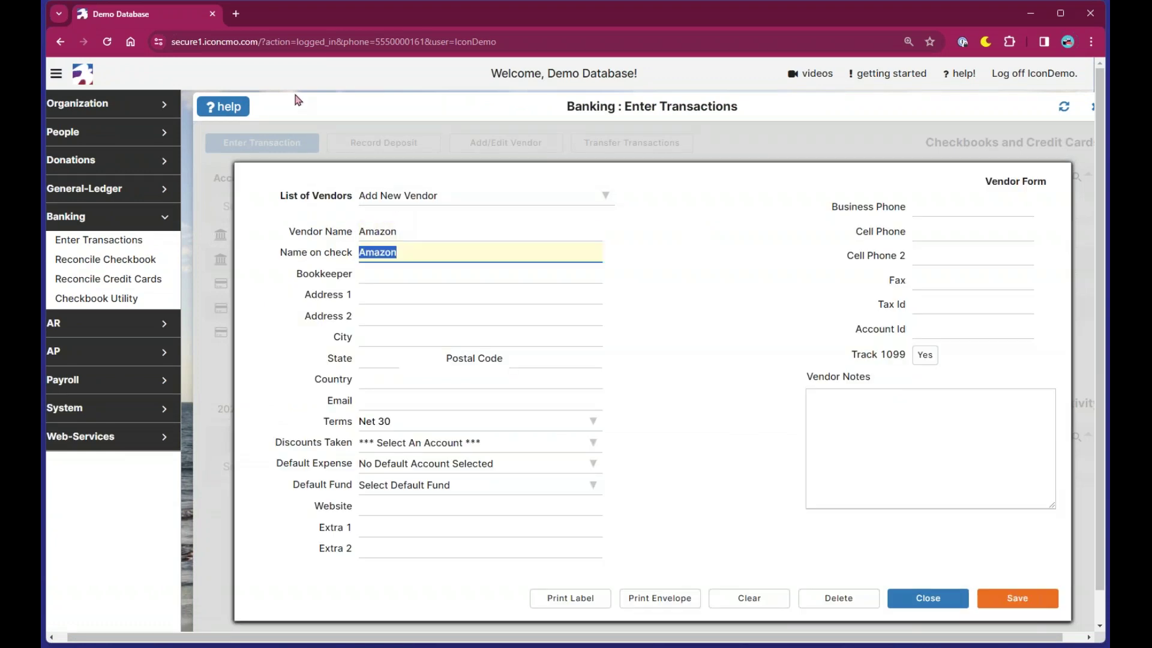
{"action": "left_click", "coordinate": [1018, 598]}
Set the check number to EFT and the dollar amount to 20.00, and assign the line item to the General Fund
{"action": "left_click", "coordinate": [774, 219]}
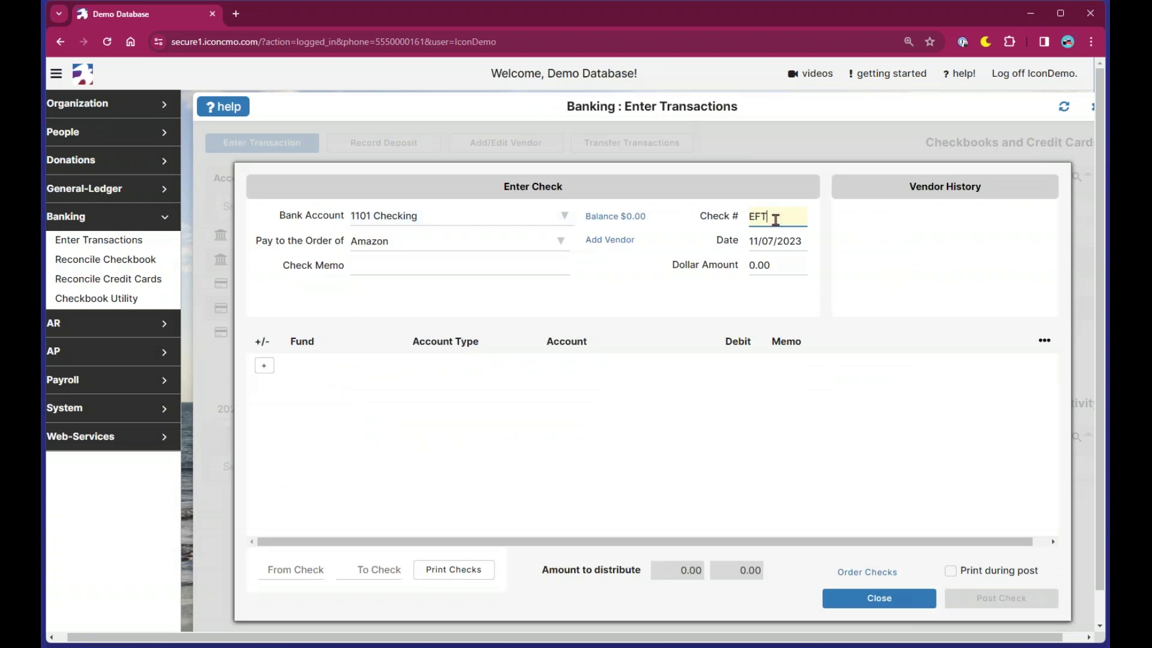
{"action": "left_click", "coordinate": [778, 265]}
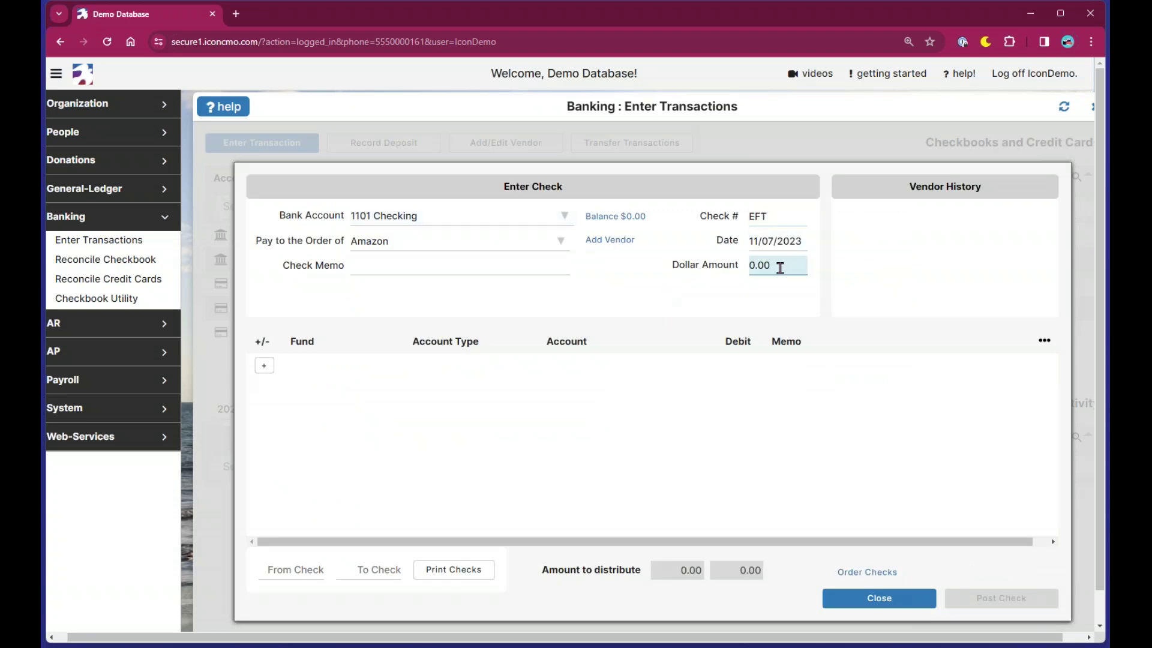
{"action": "type", "text": "20"}
{"action": "key", "text": "Tab"}
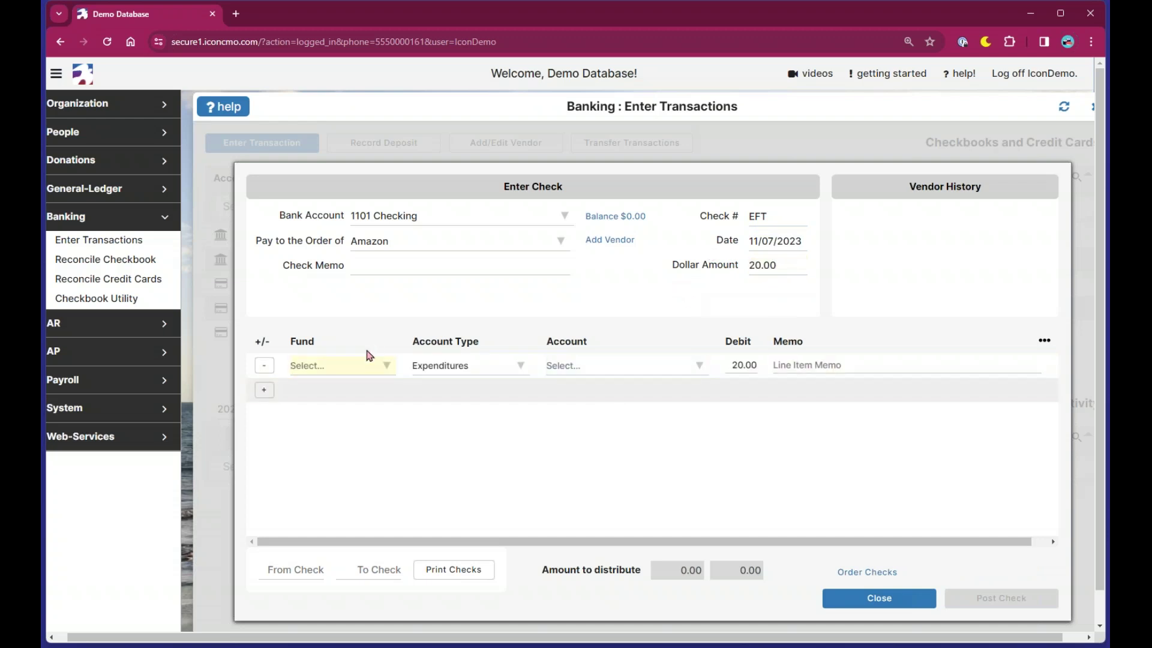
{"action": "left_click", "coordinate": [369, 369]}
{"action": "left_click", "coordinate": [370, 386]}
Create an operating expense account named Webinar from the check's line item, not as a sub-account, and close the check without posting it
{"action": "left_click", "coordinate": [565, 370]}
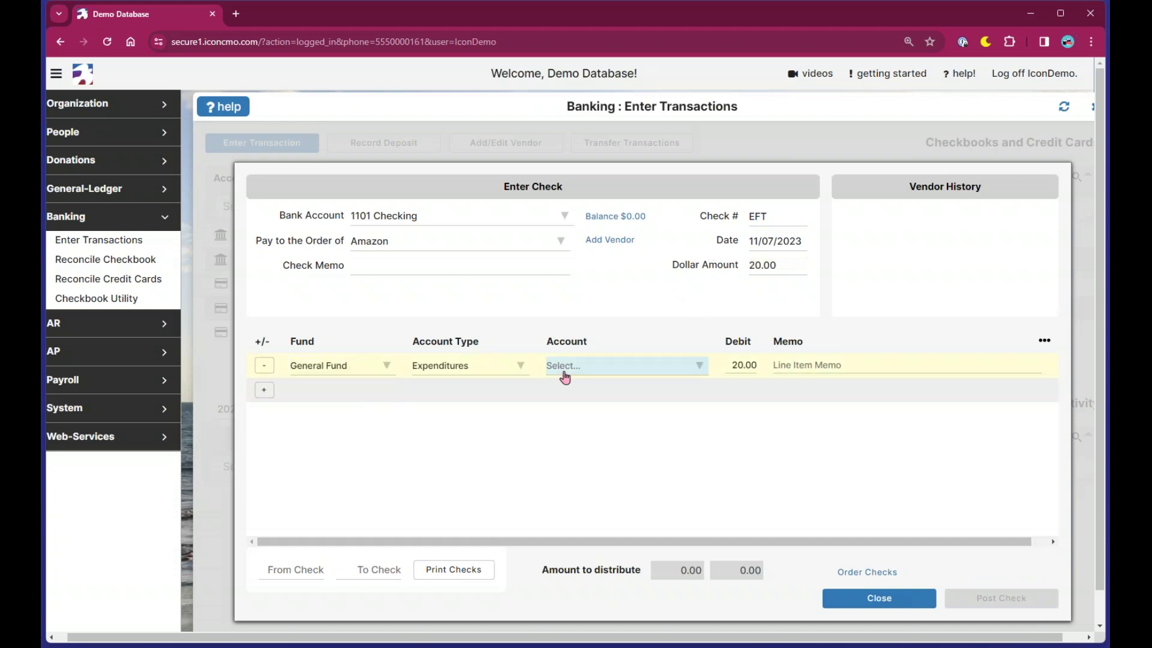
{"action": "left_click", "coordinate": [564, 369]}
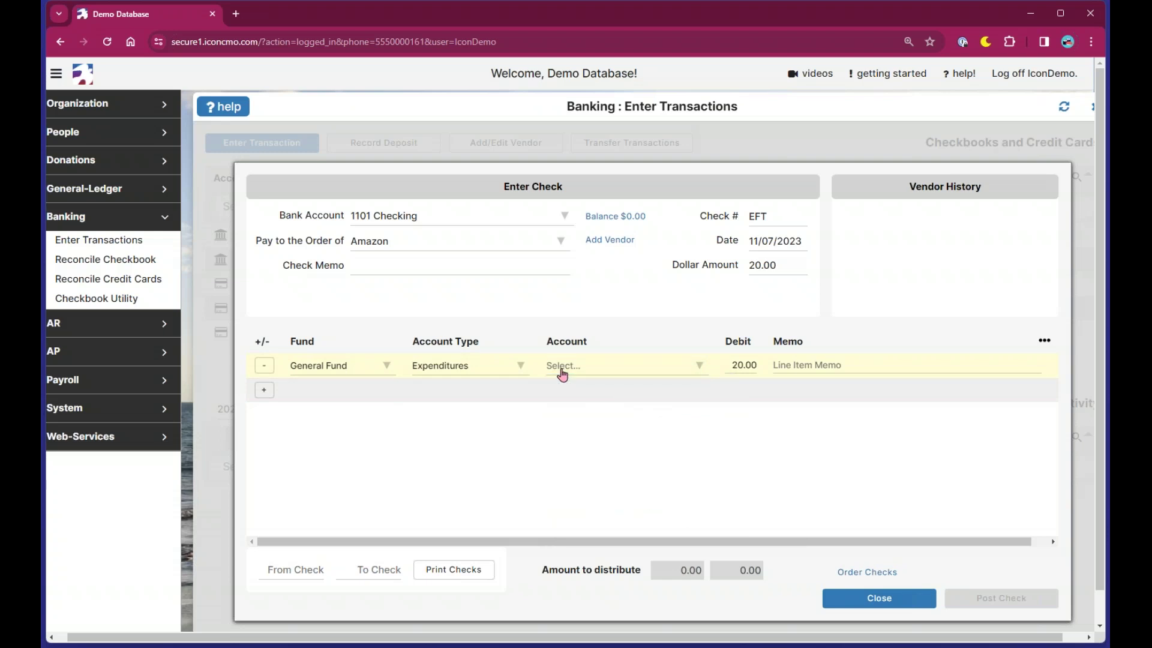
{"action": "type", "text": "webinar"}
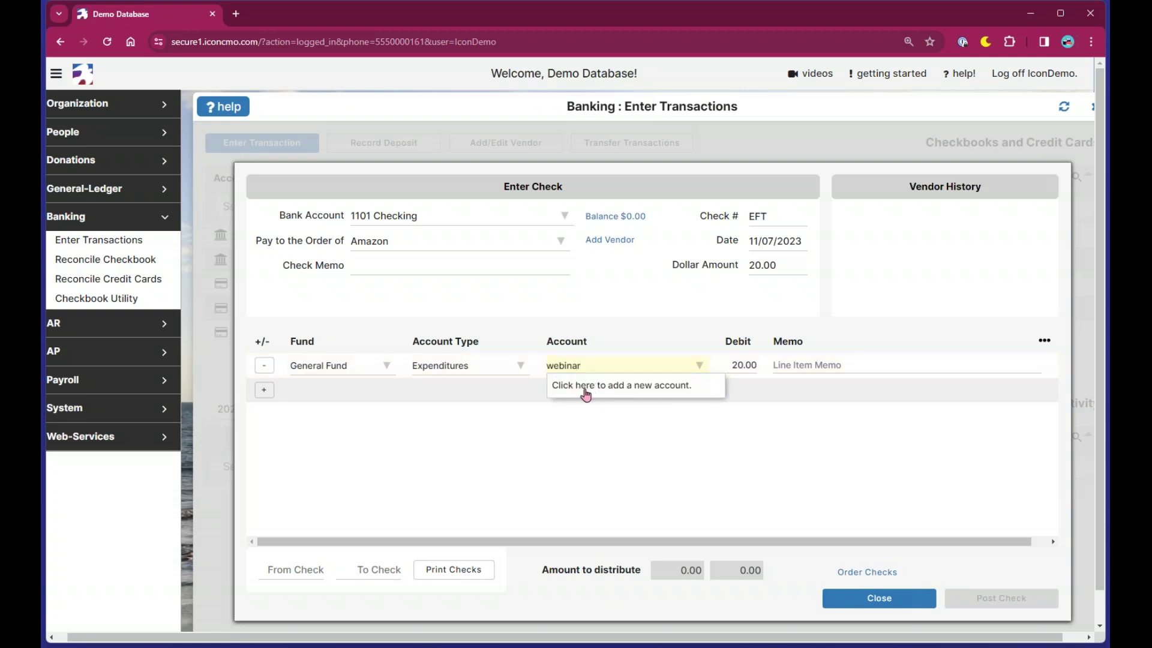
{"action": "left_click", "coordinate": [610, 386]}
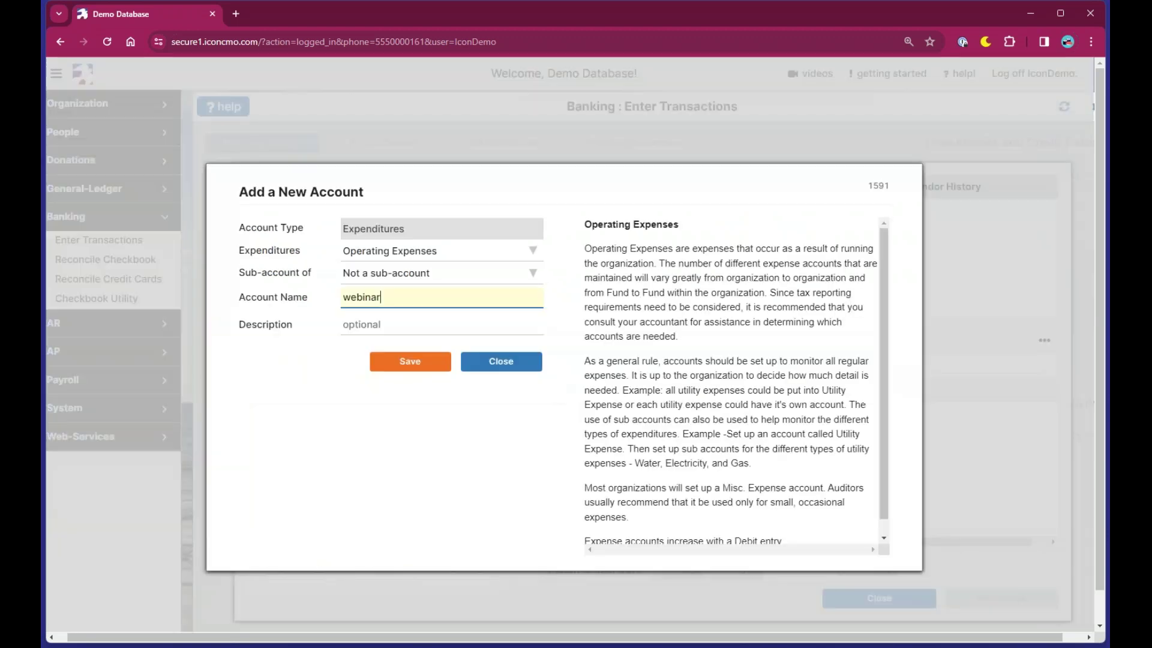
{"action": "left_click", "coordinate": [397, 287]}
{"action": "left_click", "coordinate": [398, 275]}
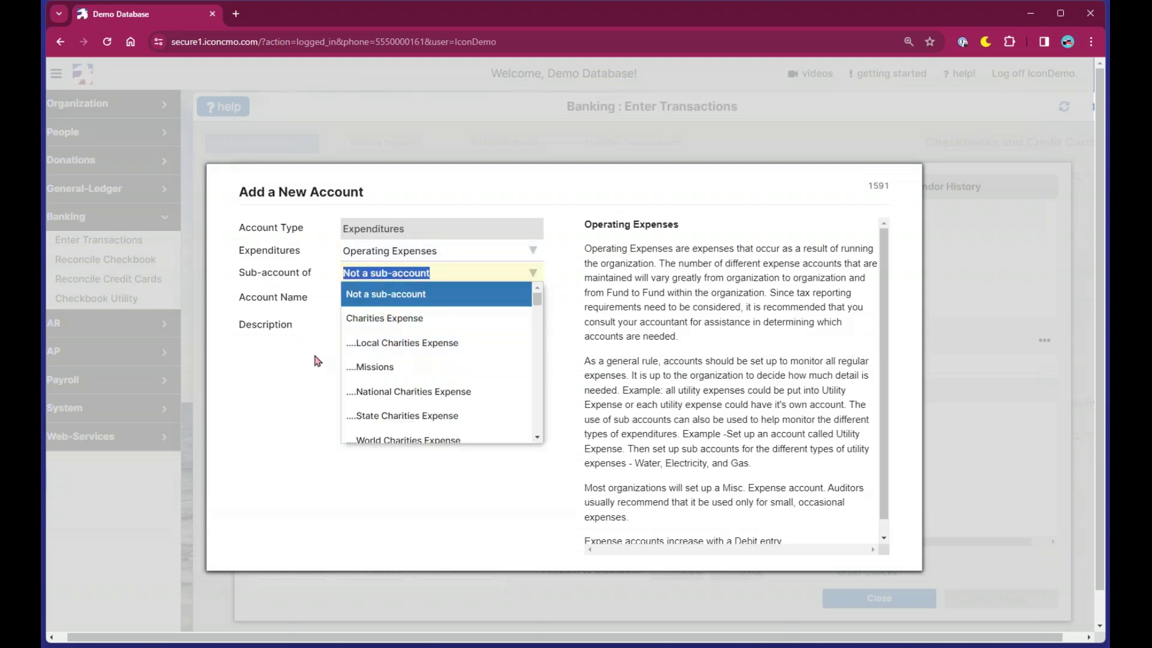
{"action": "left_click", "coordinate": [319, 384]}
{"action": "left_click", "coordinate": [353, 298]}
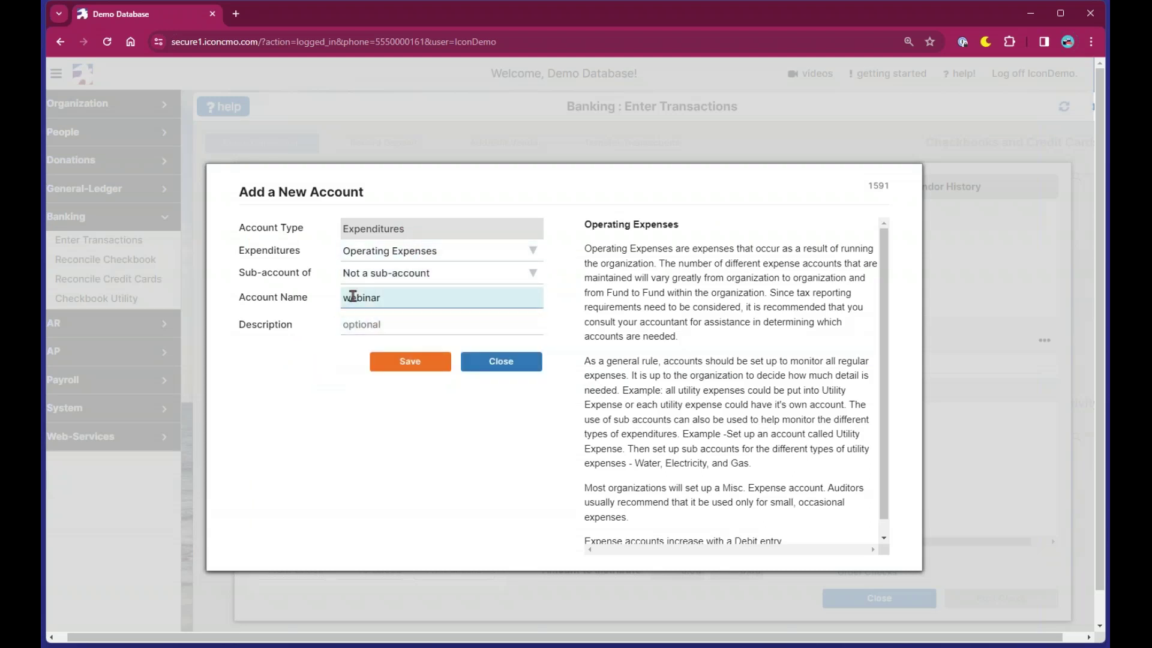
{"action": "left_click", "coordinate": [450, 324]}
{"action": "left_click", "coordinate": [431, 363]}
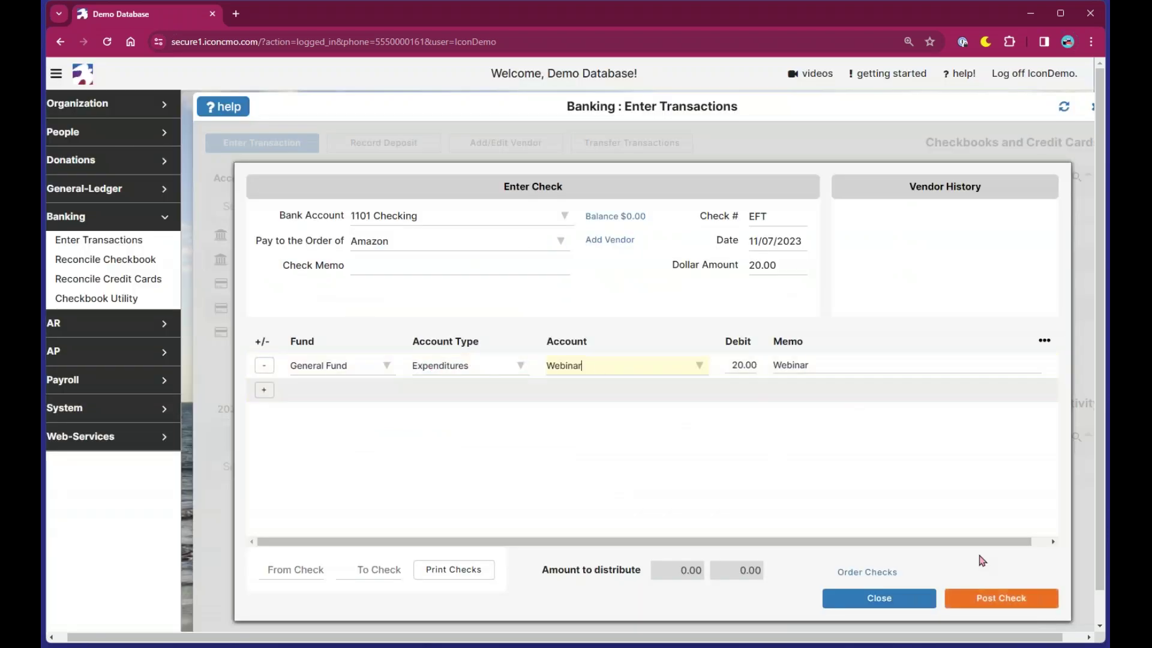
{"action": "left_click", "coordinate": [910, 603]}
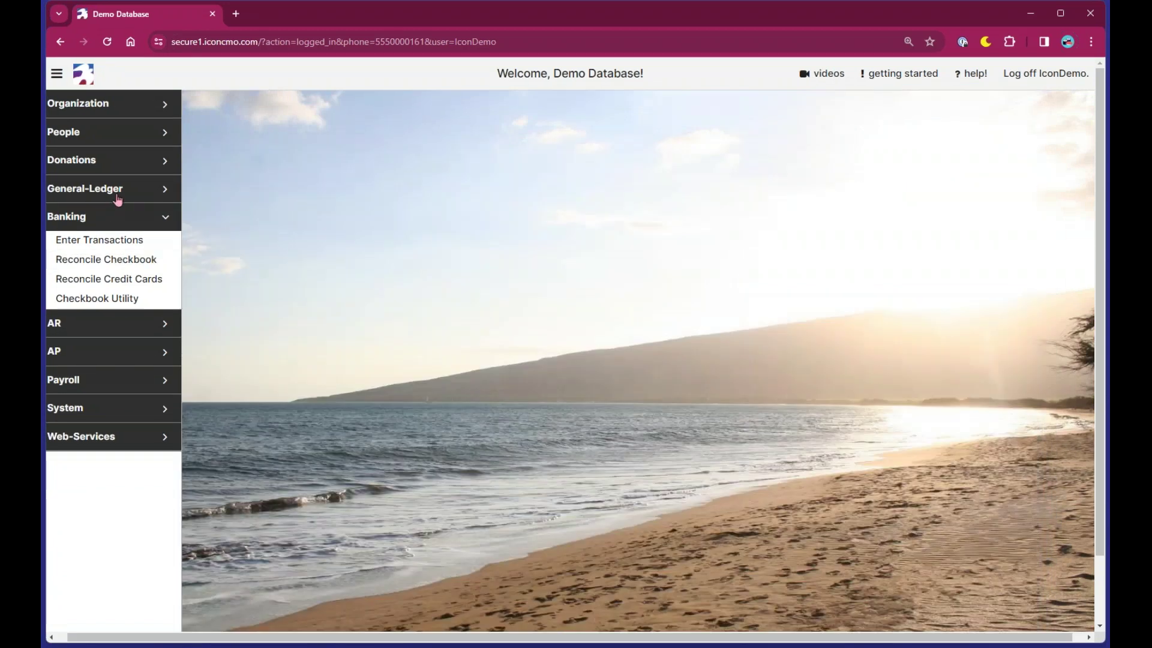
Search the chart of accounts for internet and delete the 1211 Internet account under Utilities
{"action": "left_click", "coordinate": [117, 191]}
{"action": "left_click", "coordinate": [127, 362]}
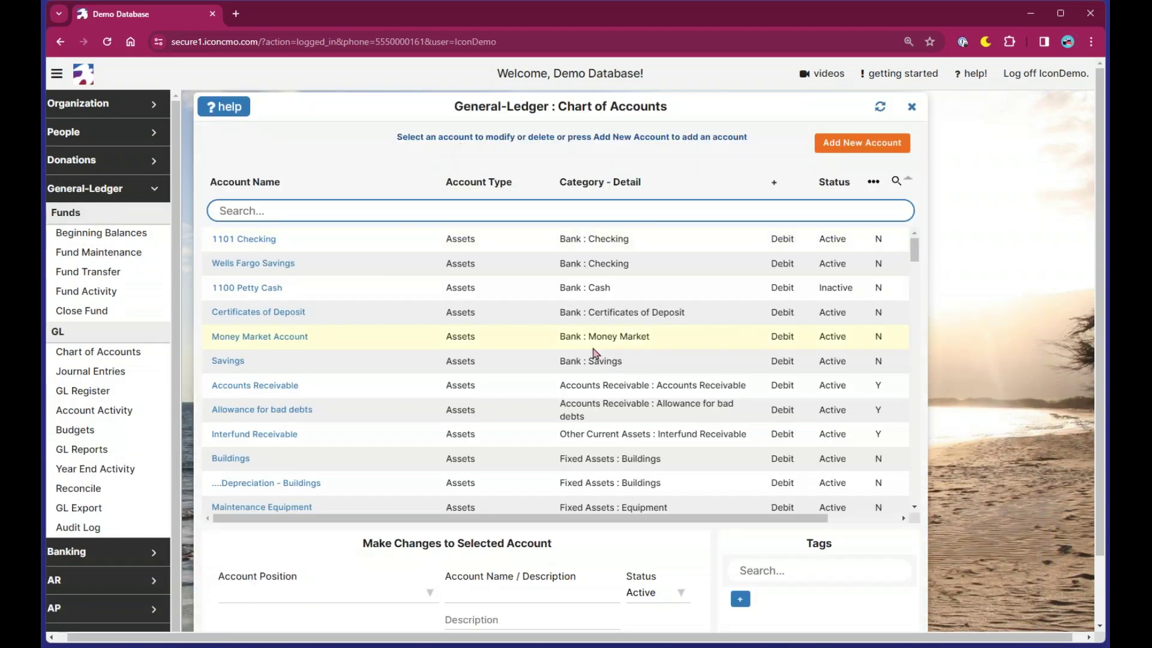
{"action": "left_click", "coordinate": [276, 206]}
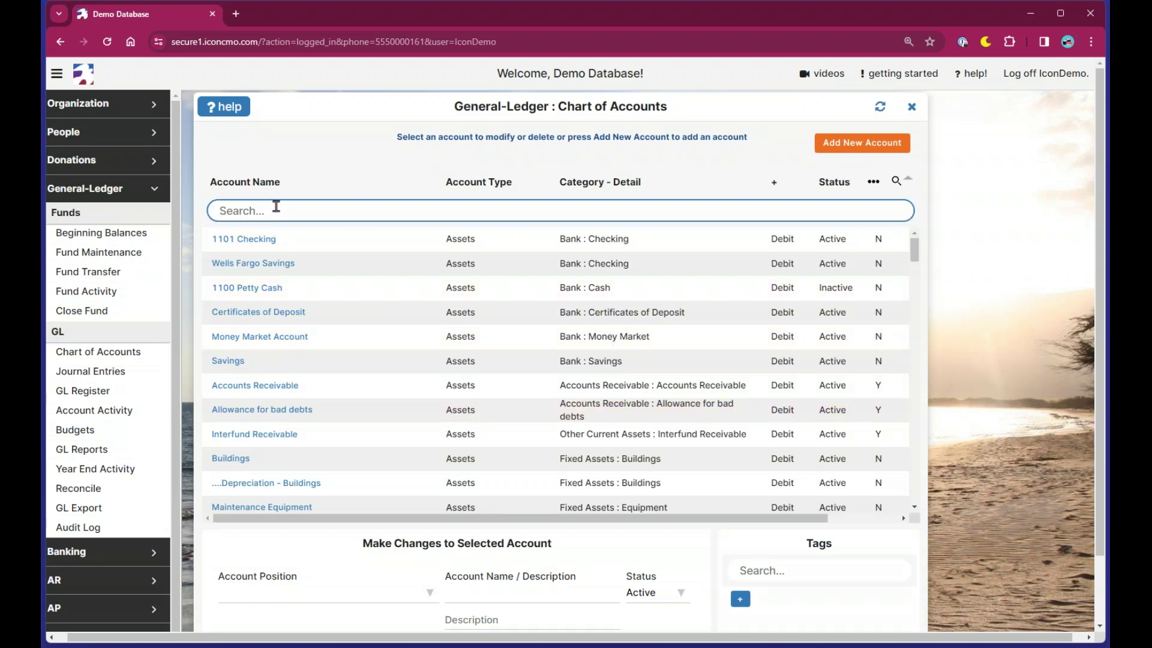
{"action": "type", "text": "internet"}
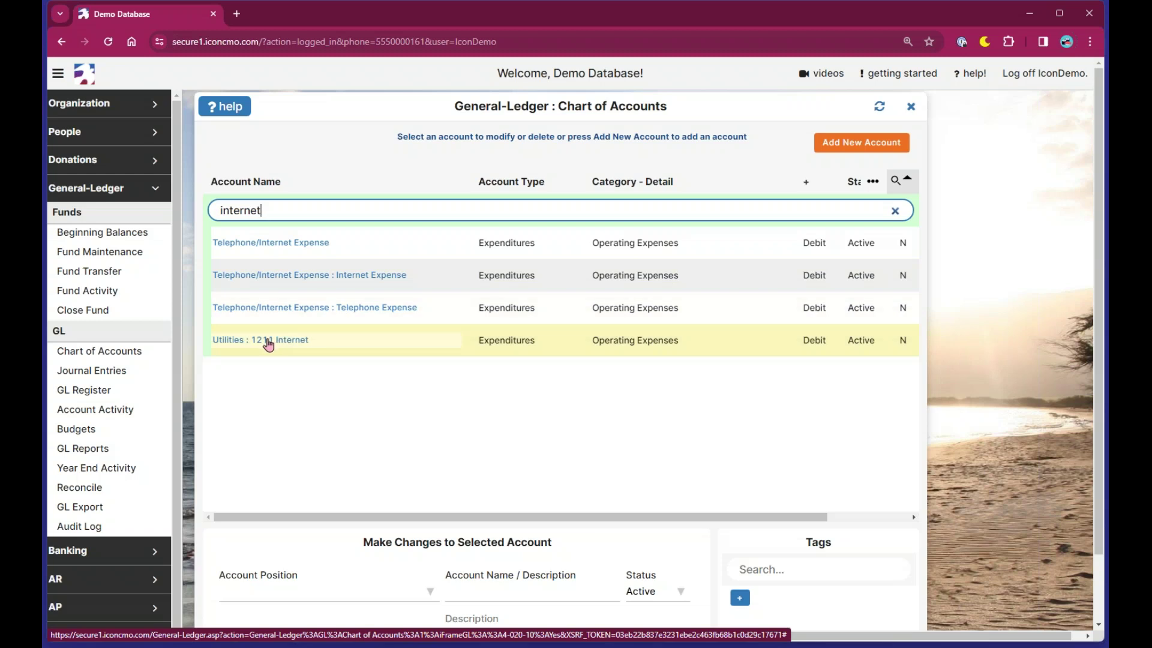
{"action": "left_click", "coordinate": [268, 345]}
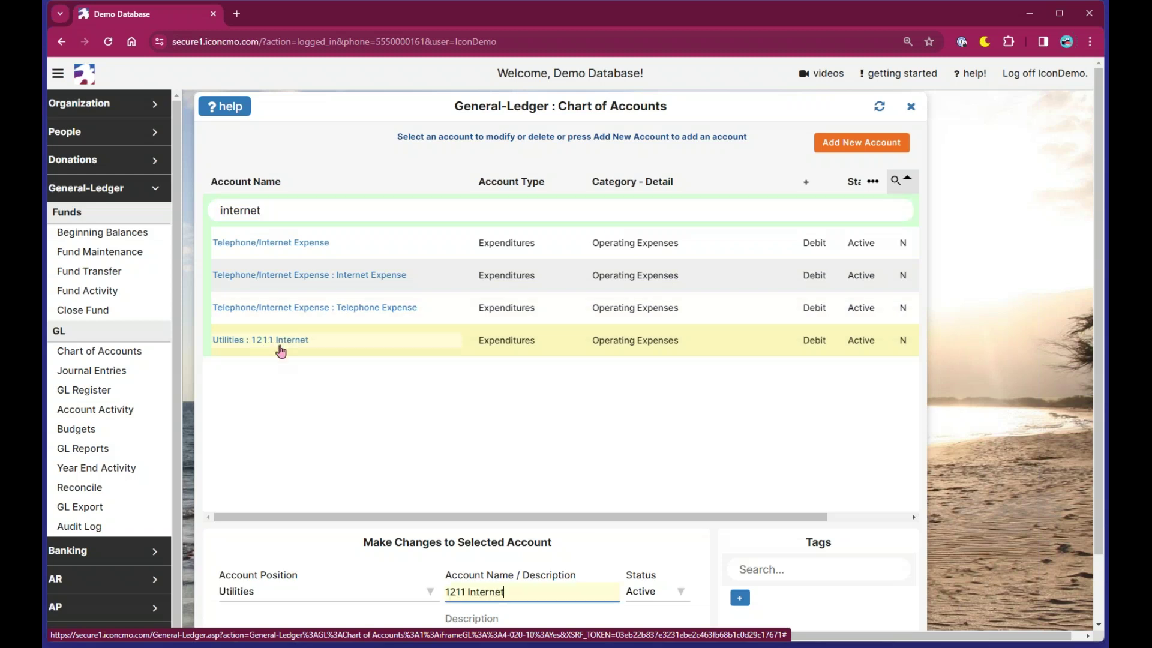
{"action": "scroll", "coordinate": [617, 549], "scroll_direction": "down", "scroll_amount": 2}
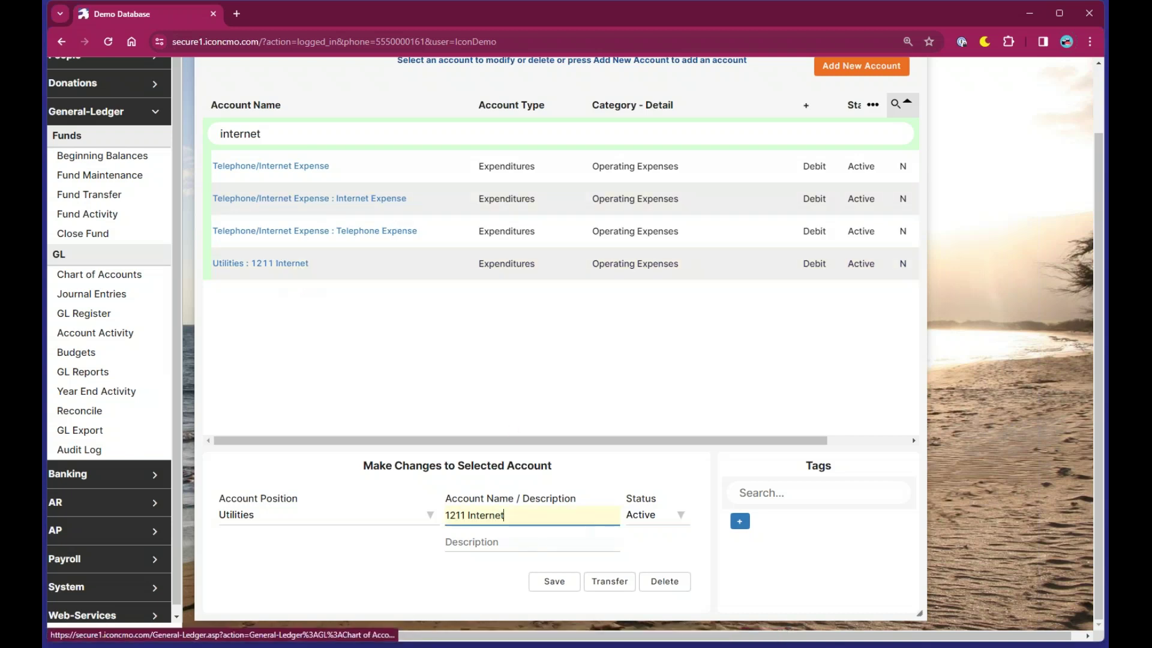
{"action": "left_click", "coordinate": [657, 581]}
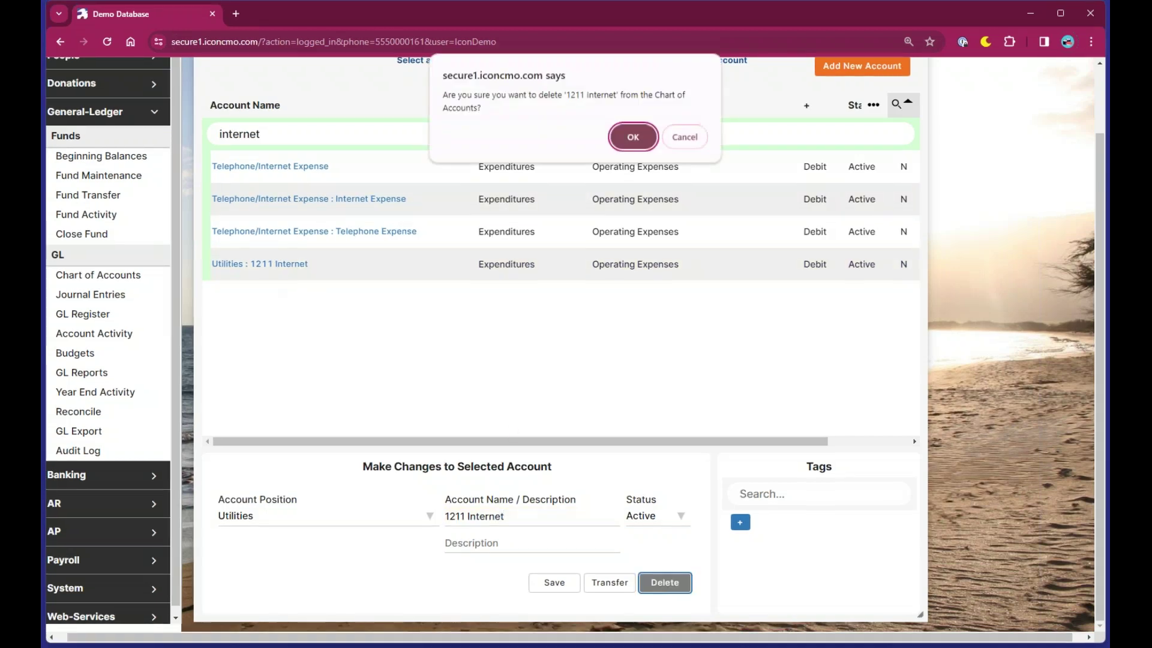
{"action": "left_click", "coordinate": [631, 137]}
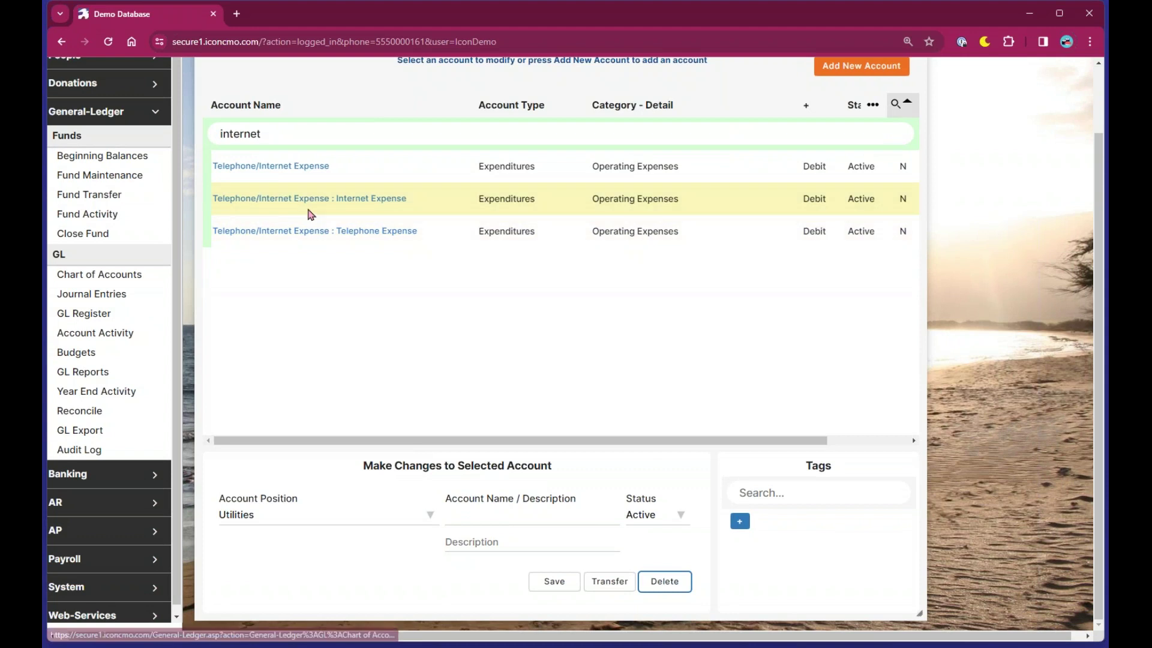
Search the chart of accounts for phone and set the status of the 1220 Phone account under Utilities to Inactive
{"action": "left_click", "coordinate": [290, 128]}
{"action": "type", "text": "phi"}
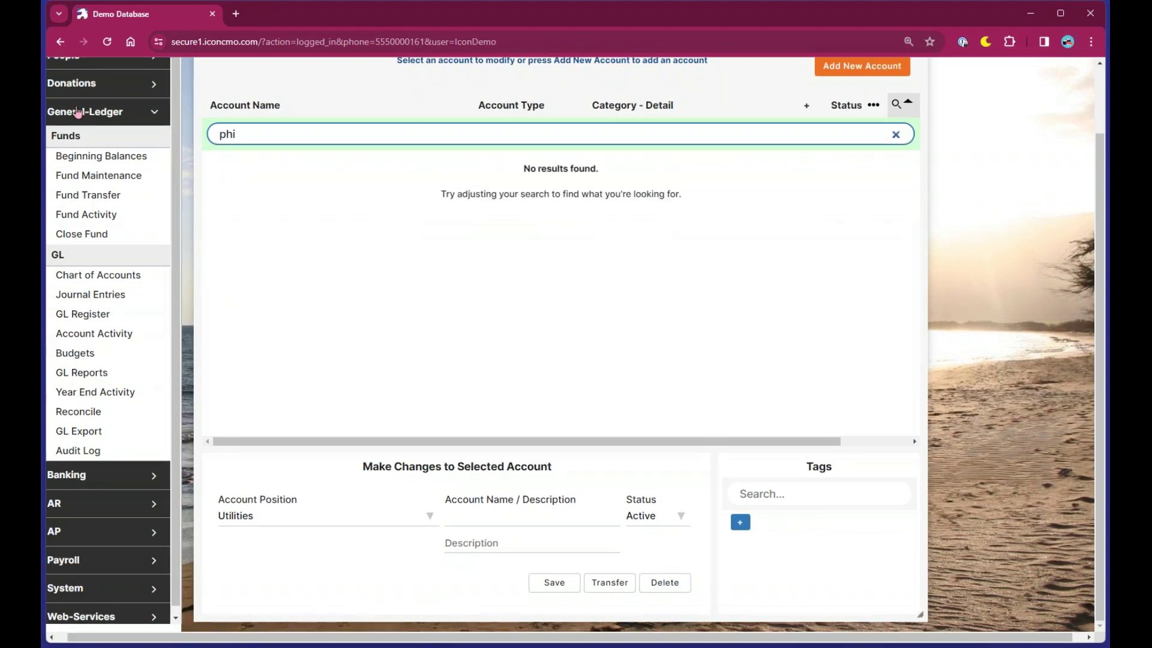
{"action": "key", "text": "BackSpace"}
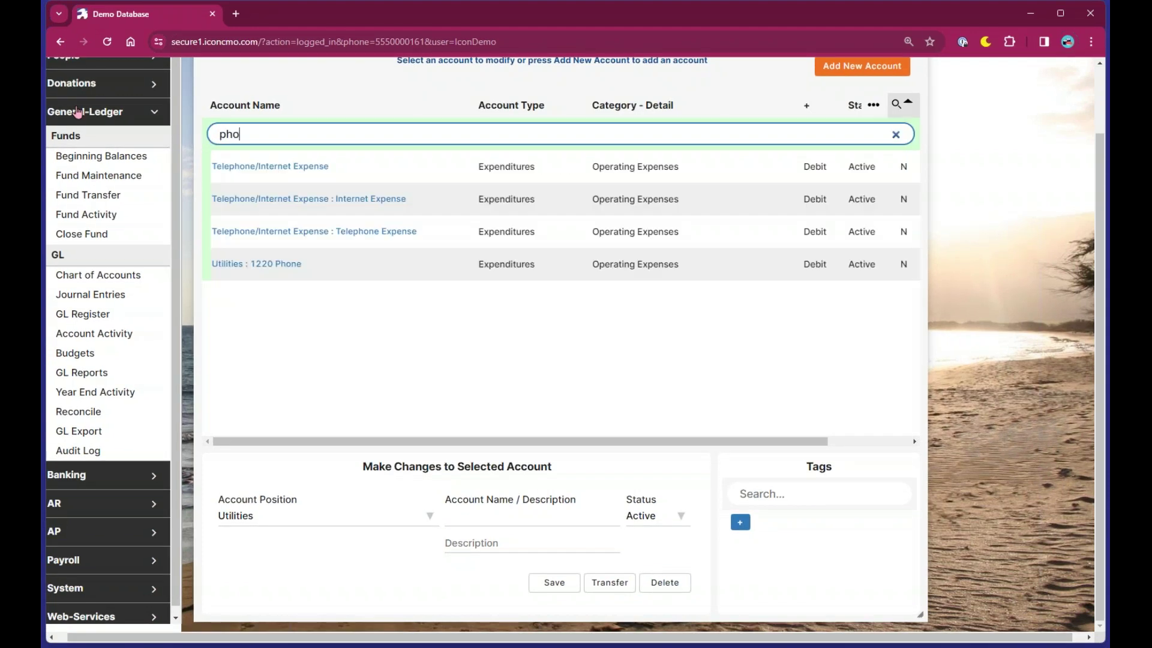
{"action": "left_click", "coordinate": [267, 266]}
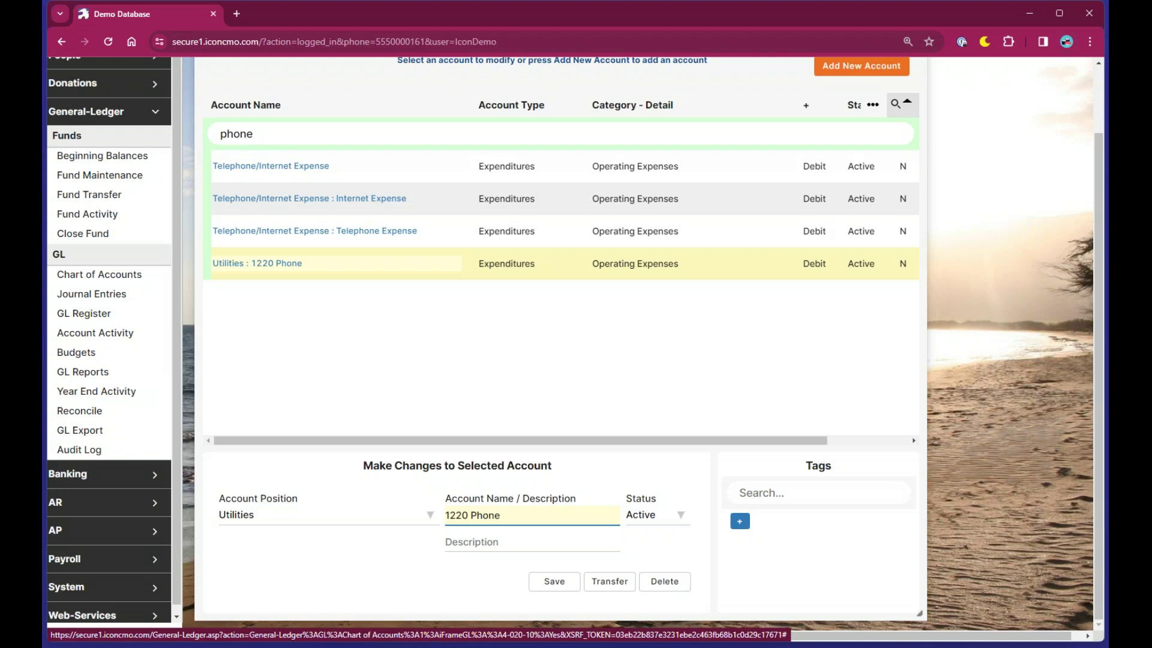
{"action": "left_click", "coordinate": [654, 515]}
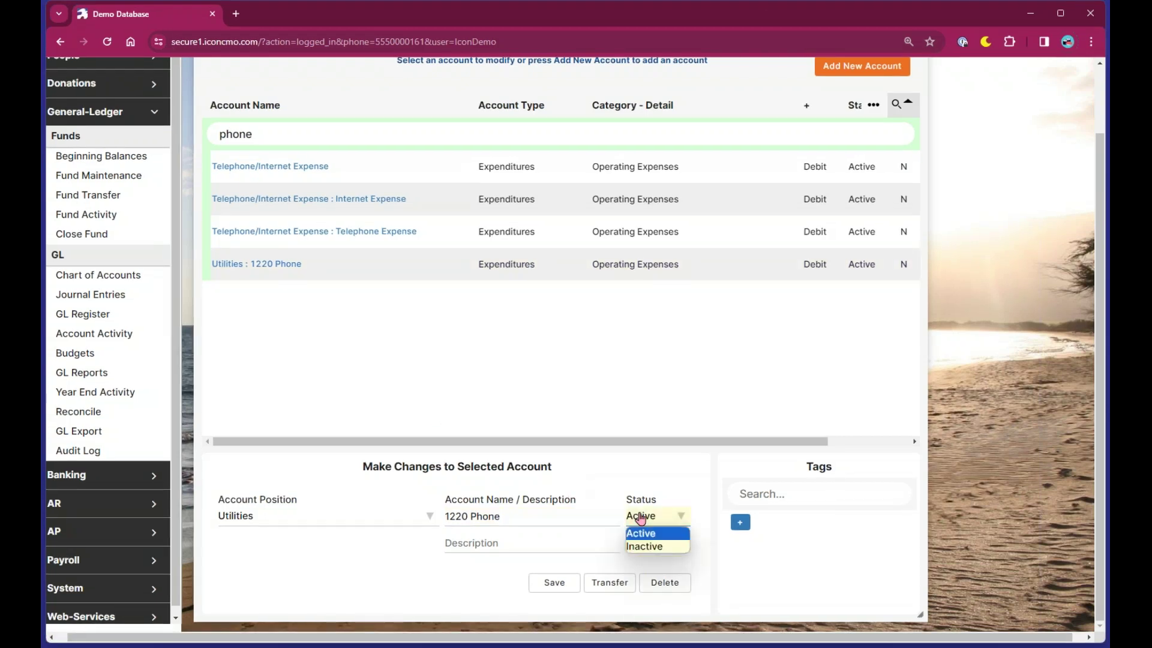
{"action": "left_click", "coordinate": [656, 544]}
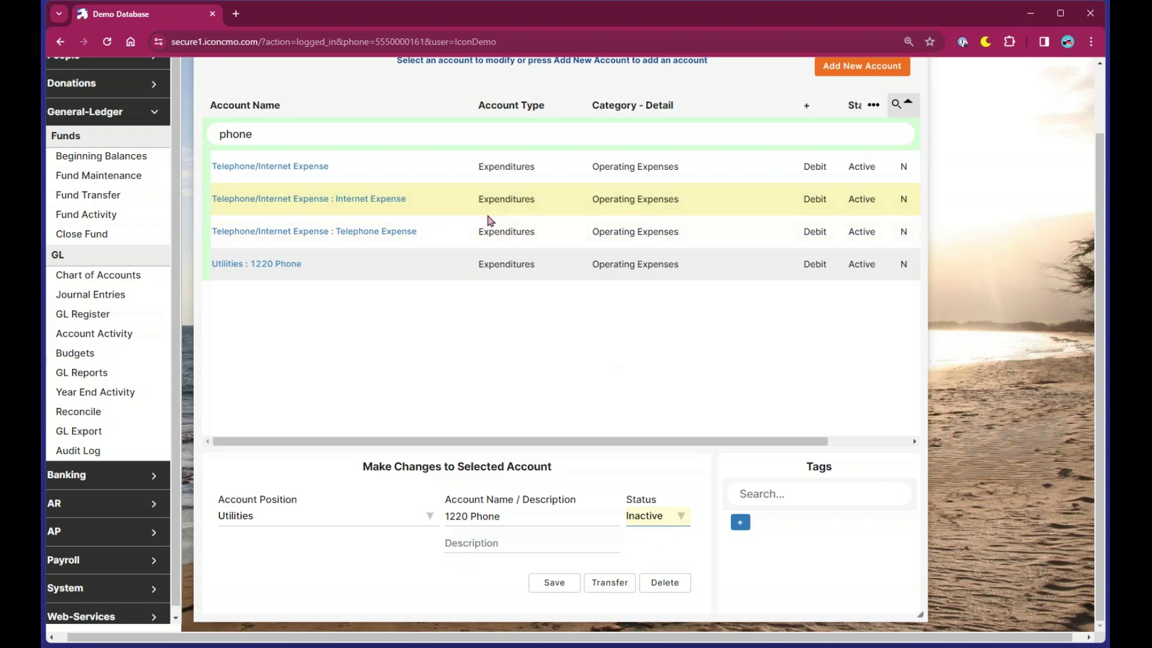
{"action": "left_click", "coordinate": [480, 543]}
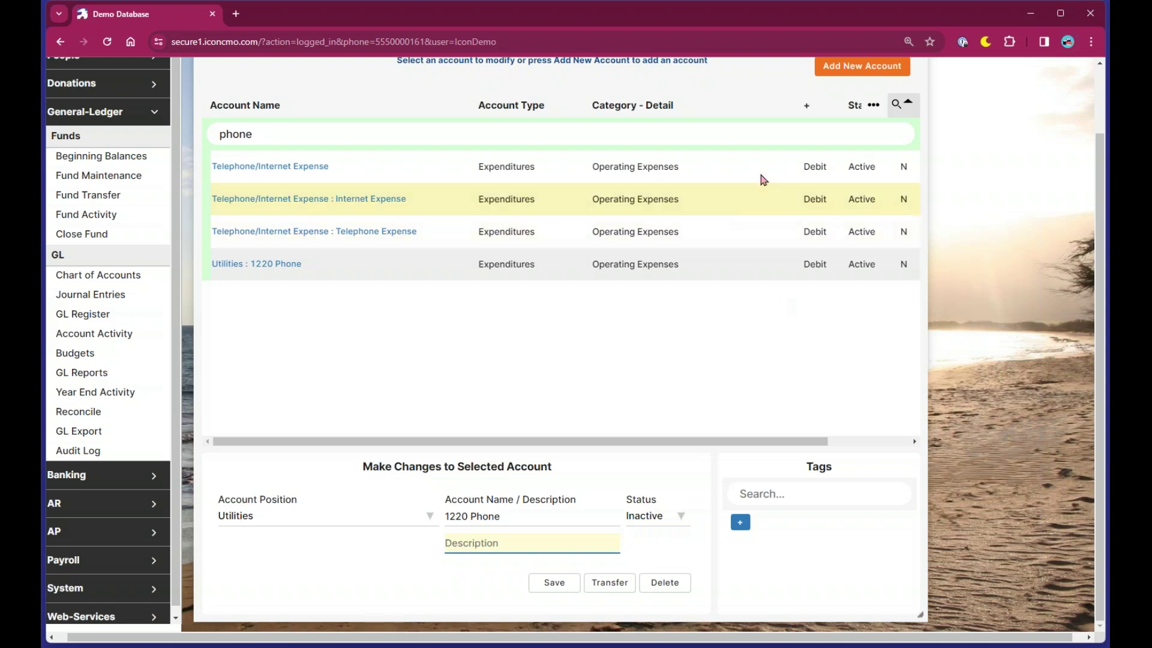
Open the new-account form, examine its account name and optional description fields, and close it without saving
{"action": "left_click", "coordinate": [858, 65]}
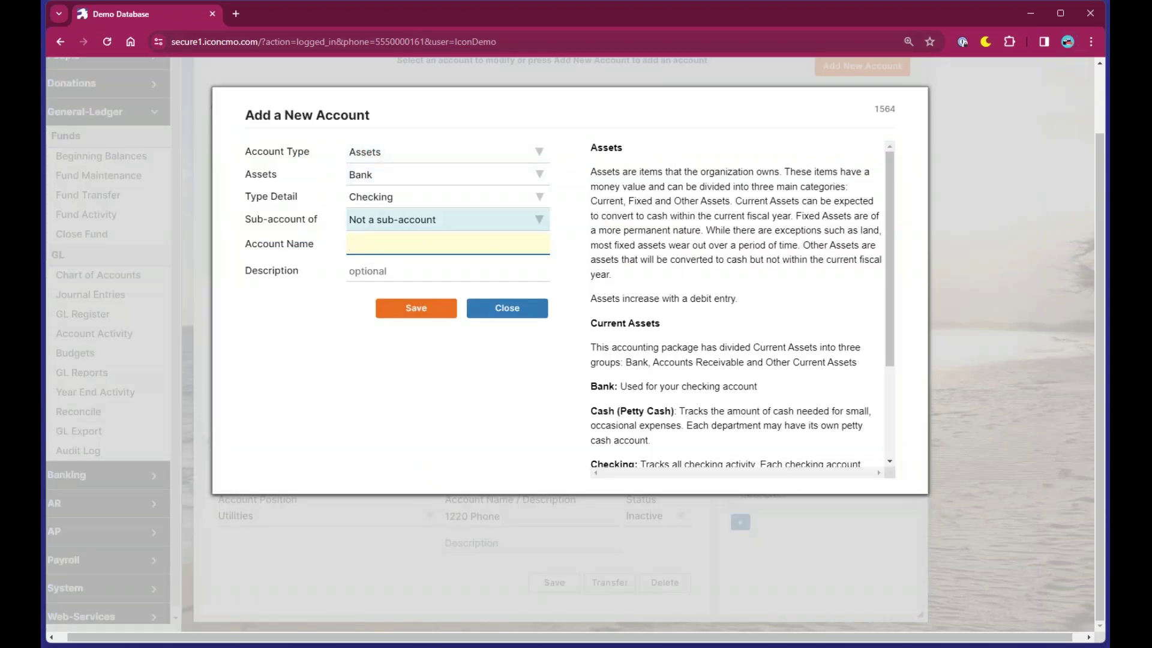
{"action": "left_click", "coordinate": [355, 265]}
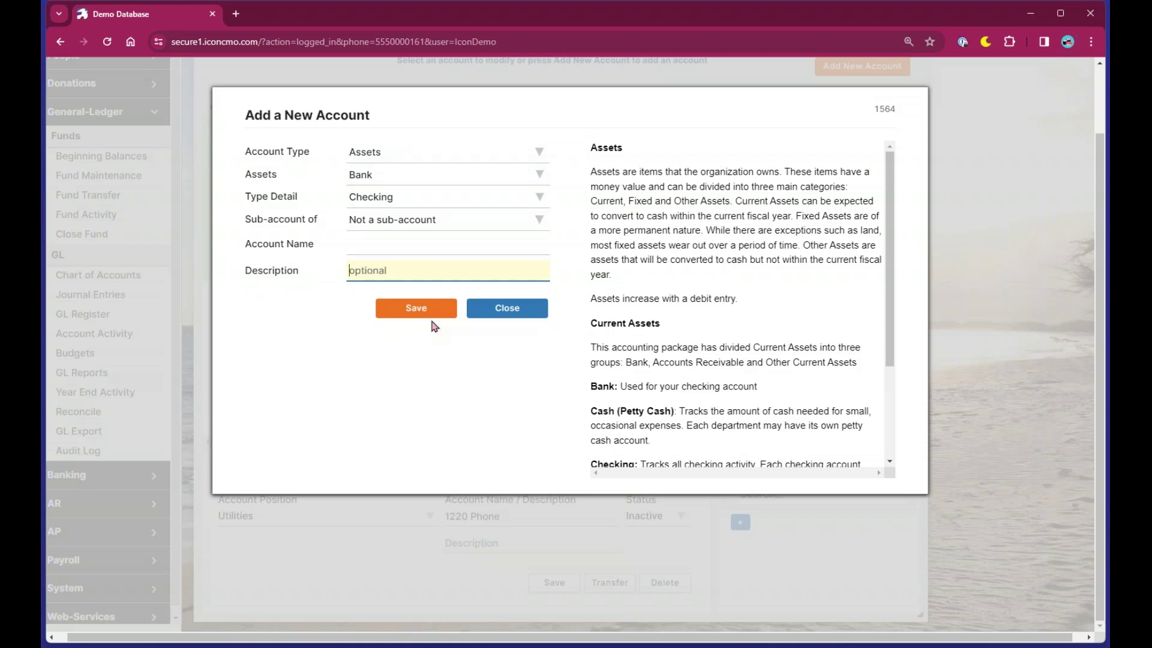
{"action": "left_click", "coordinate": [353, 244]}
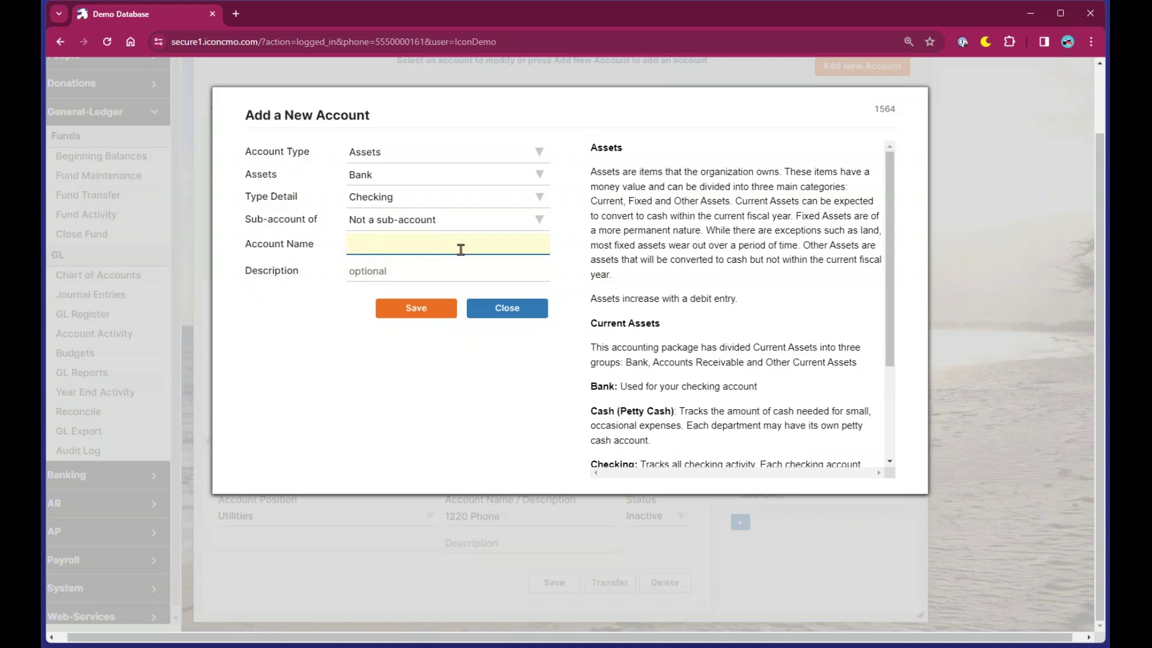
{"action": "left_click", "coordinate": [361, 269]}
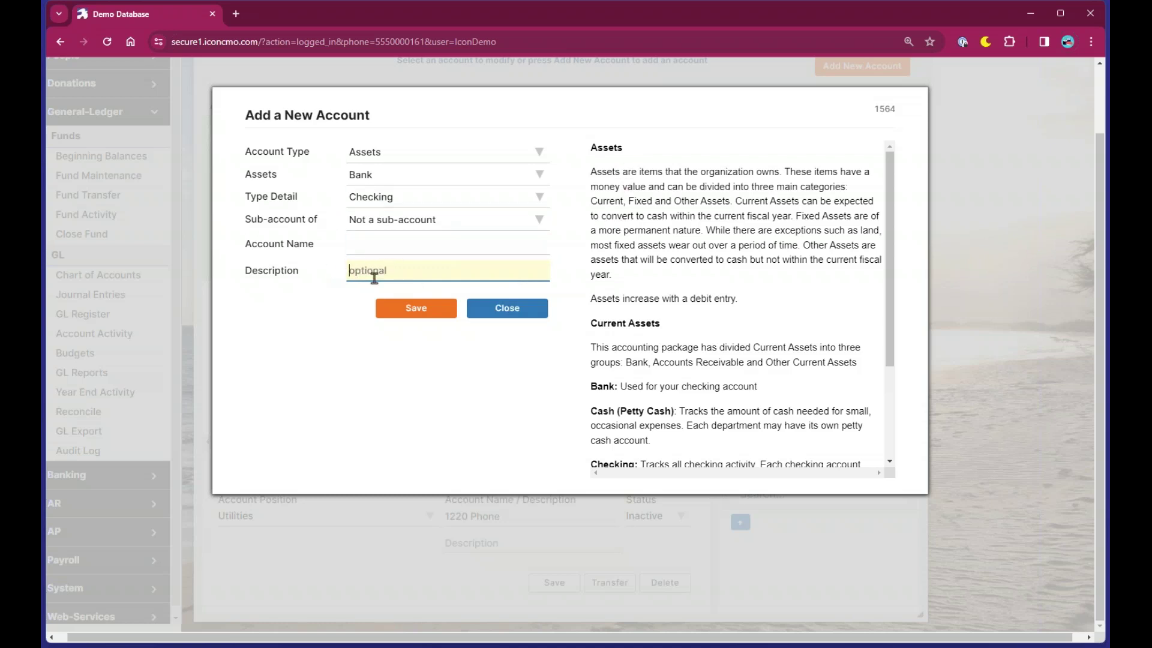
{"action": "left_click", "coordinate": [522, 318]}
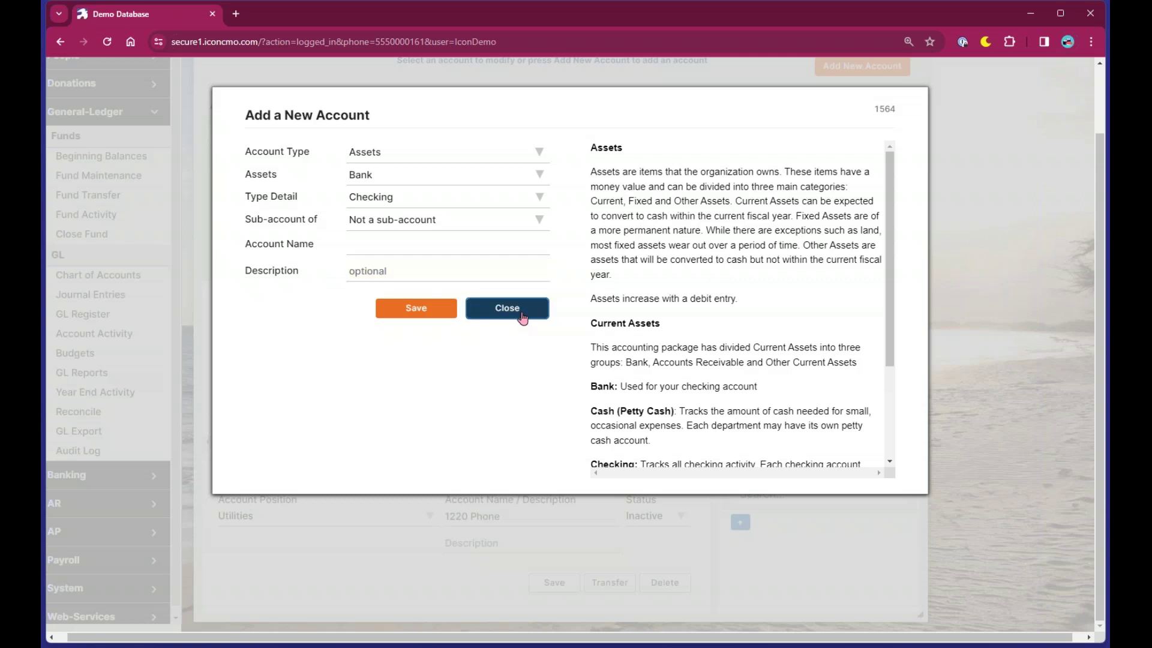
Move the Internet Expense account from Telephone/Internet Expense to Utilities and save the change
{"action": "left_click", "coordinate": [535, 320]}
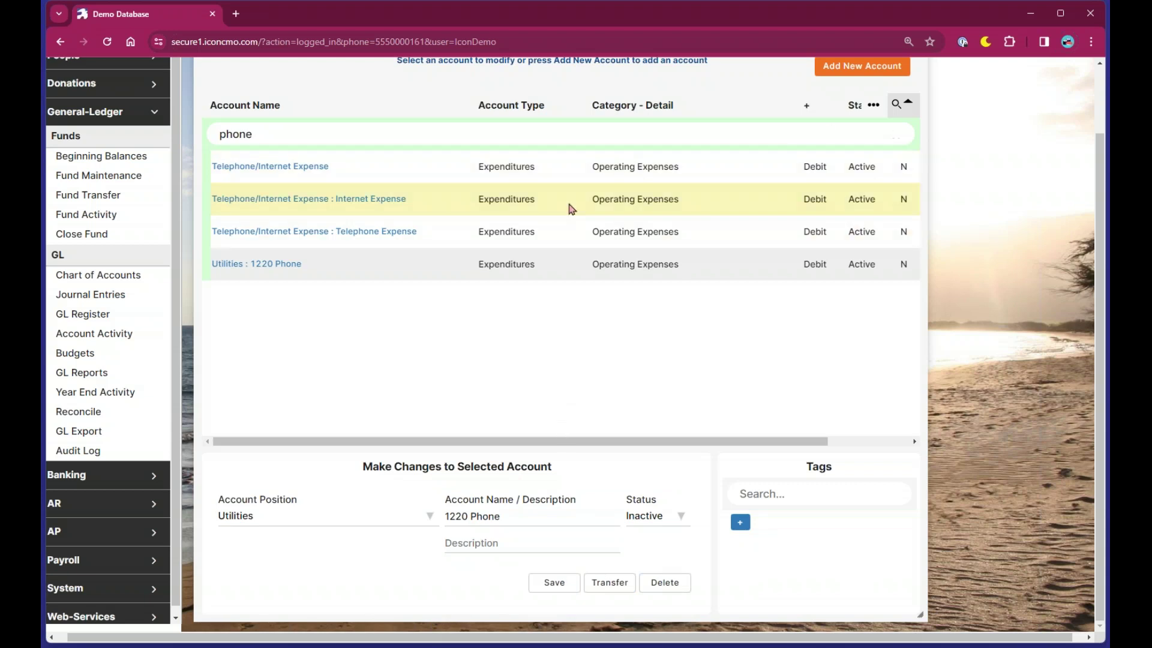
{"action": "left_click", "coordinate": [330, 200]}
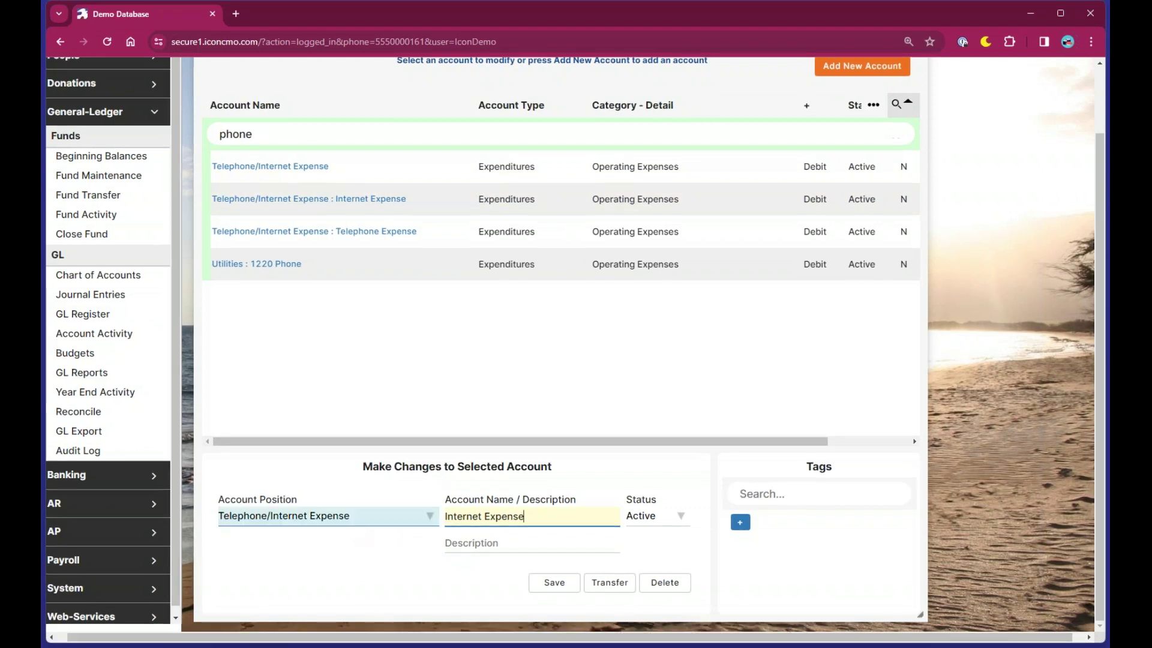
{"action": "left_click", "coordinate": [324, 516]}
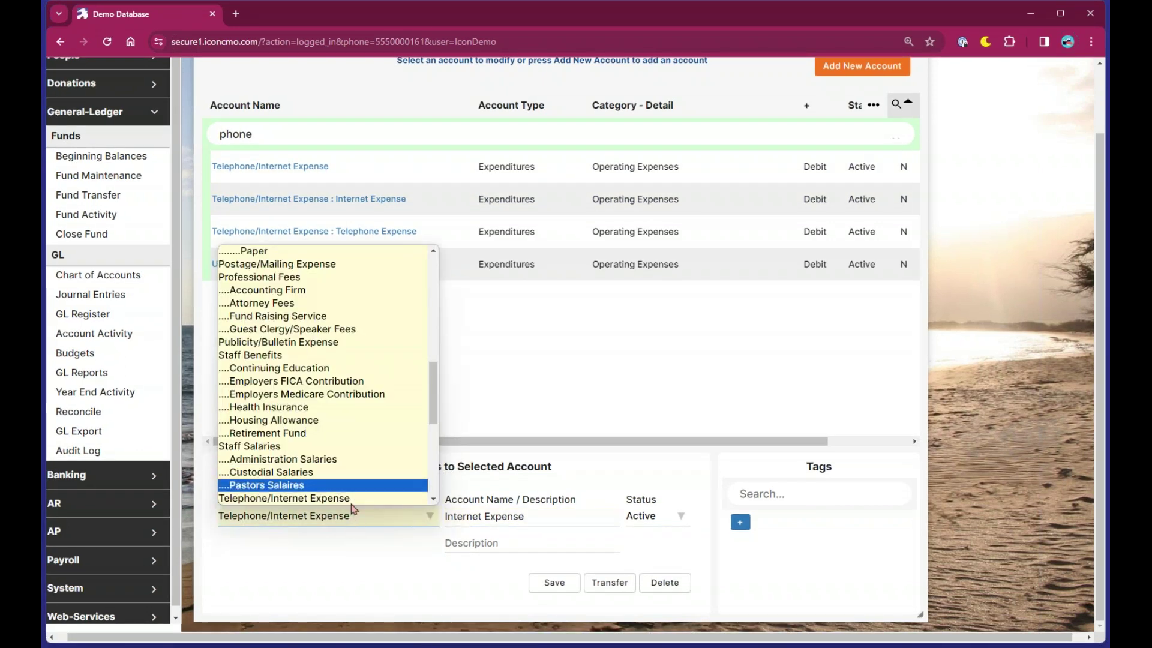
{"action": "left_click", "coordinate": [342, 543]}
{"action": "left_click", "coordinate": [267, 518]}
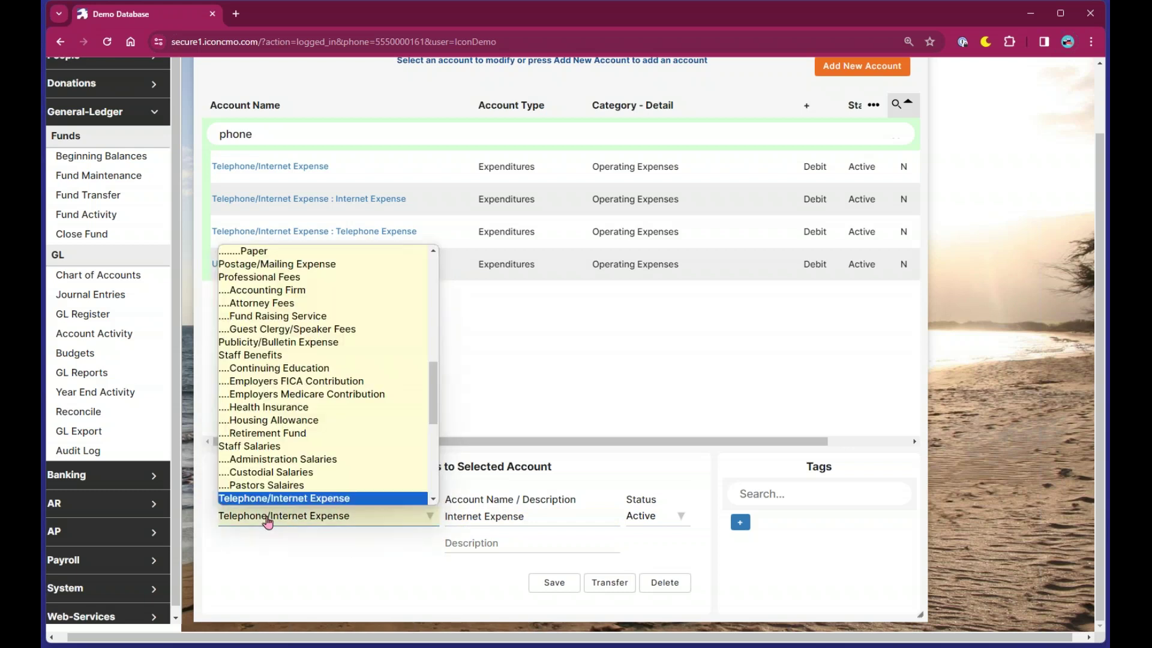
{"action": "scroll", "coordinate": [275, 468], "scroll_direction": "down", "scroll_amount": 3}
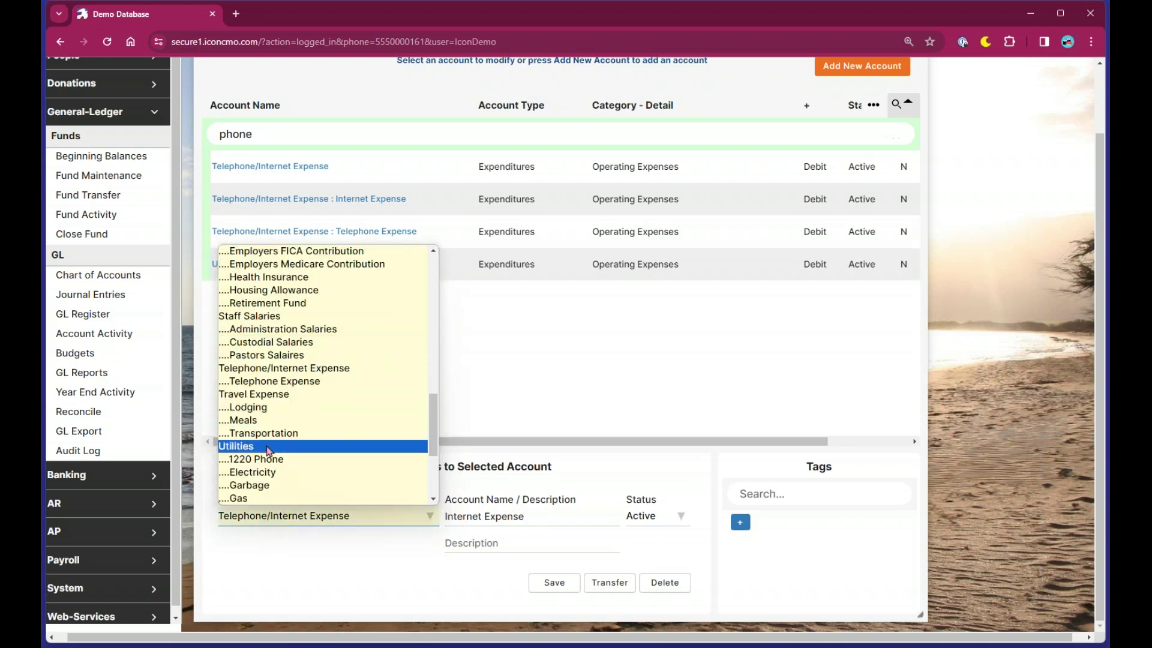
{"action": "left_click", "coordinate": [265, 446]}
{"action": "left_click", "coordinate": [552, 582]}
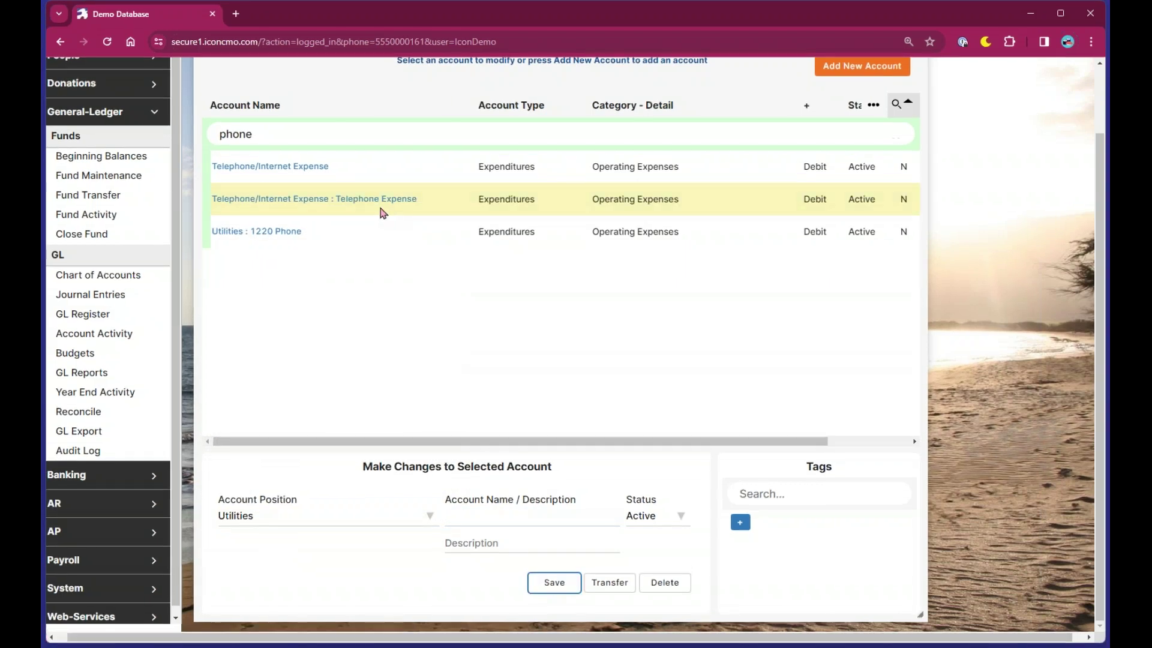
Search the chart of accounts for the Utilities accounts, clear the search, and examine the category detail of the Wells Fargo Savings account
{"action": "key", "text": "BackSpace"}
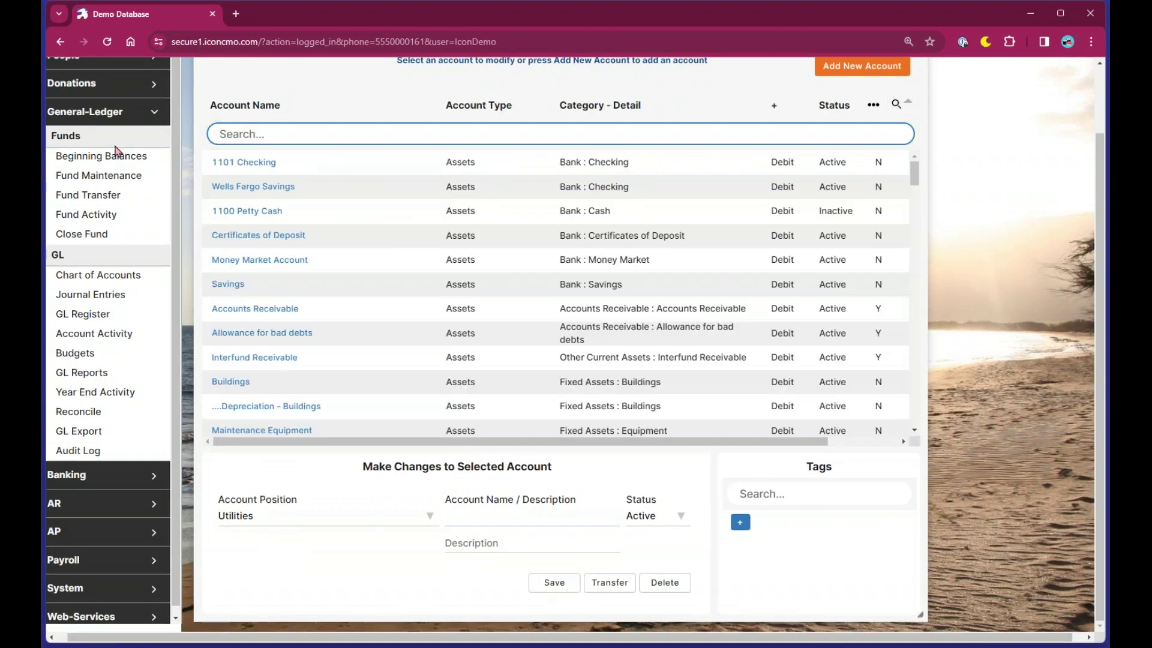
{"action": "type", "text": "utiliti"}
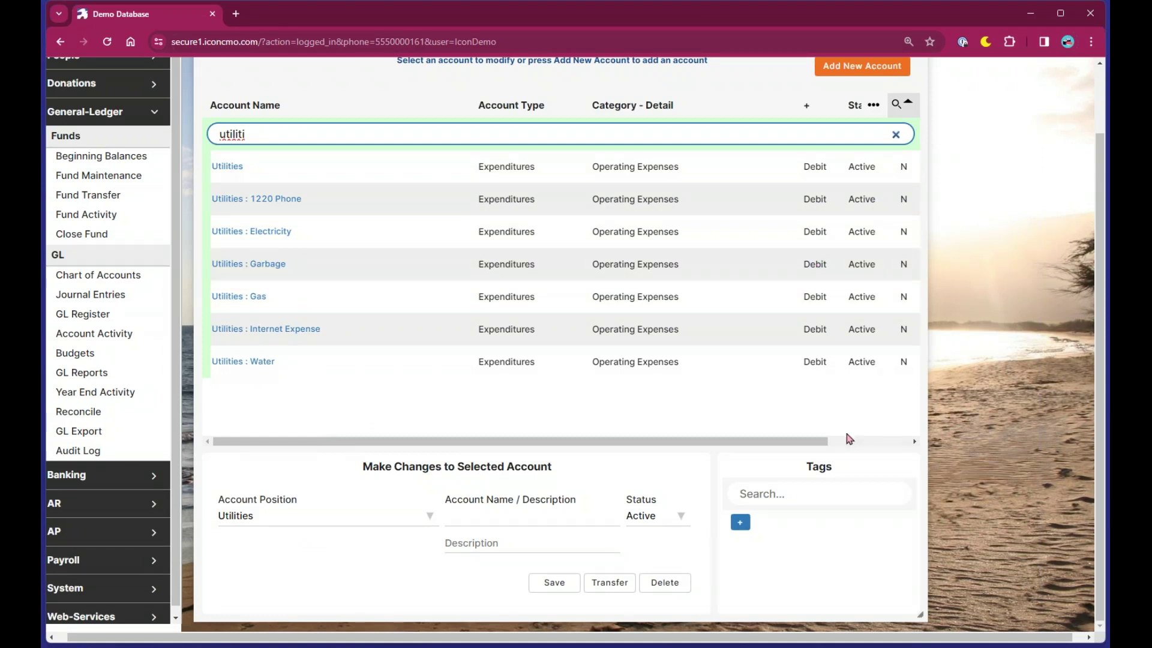
{"action": "left_click", "coordinate": [896, 135]}
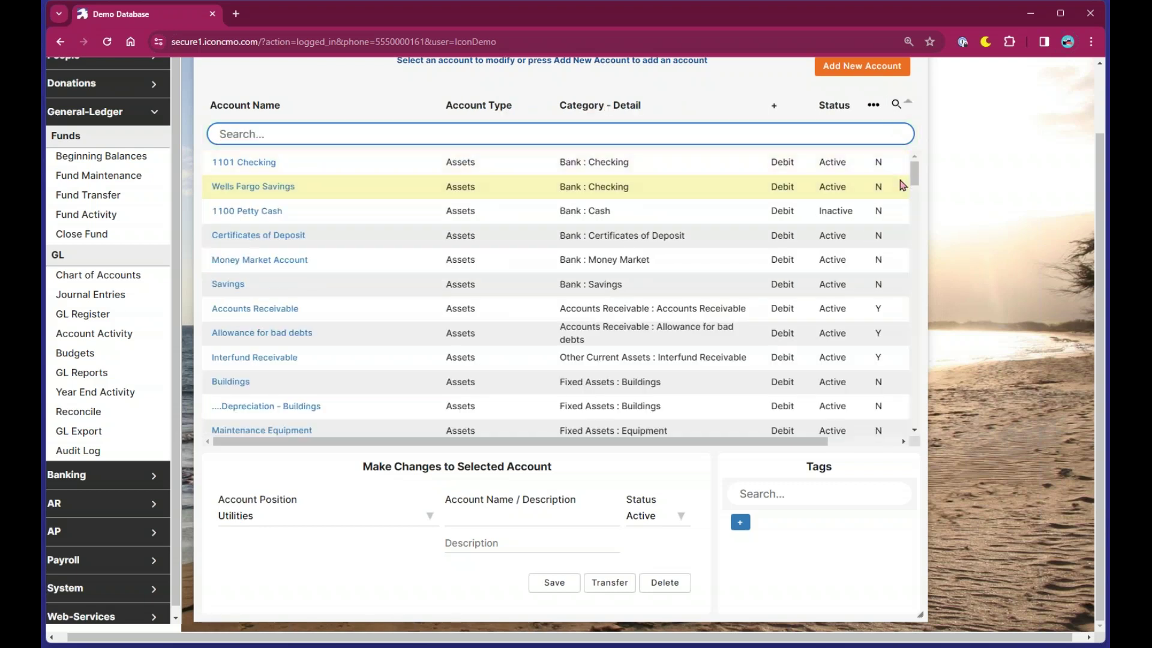
{"action": "left_click_drag", "start_coordinate": [637, 188], "coordinate": [553, 189]}
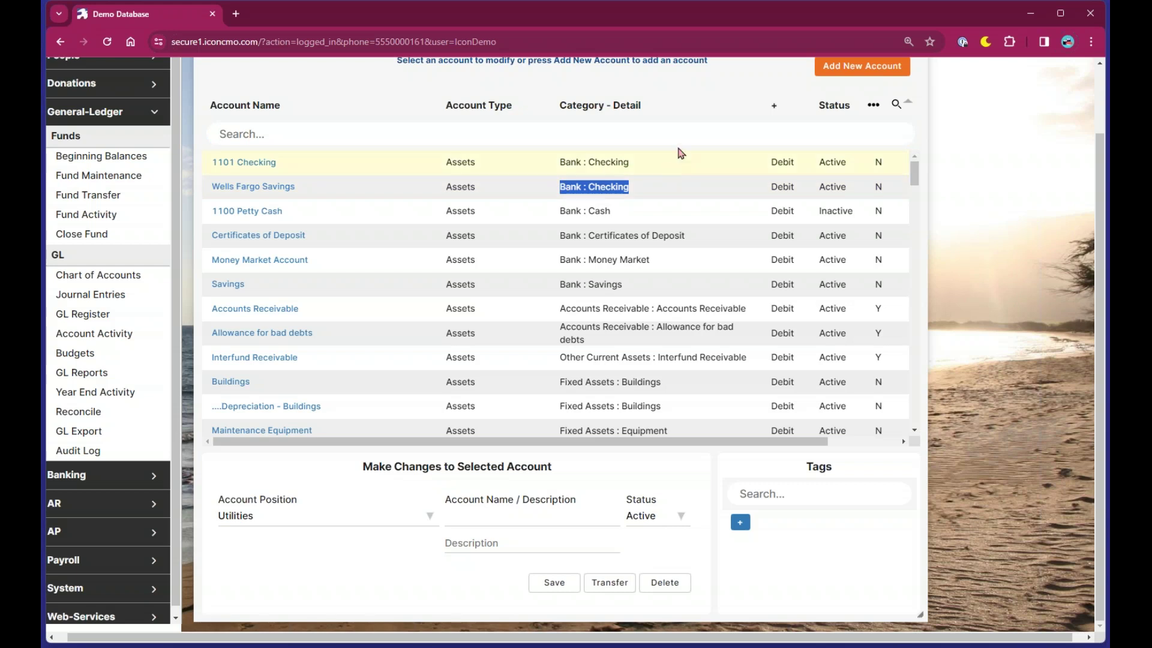
{"action": "scroll", "coordinate": [677, 89], "scroll_direction": "up", "scroll_amount": 1}
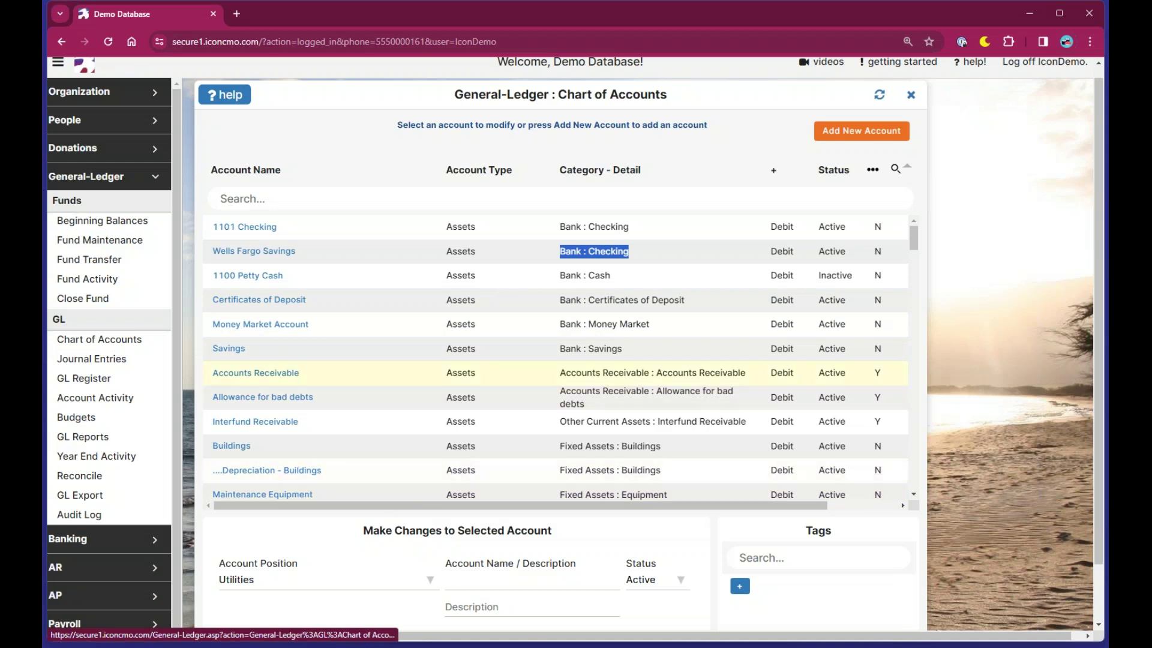
{"action": "left_click", "coordinate": [411, 162]}
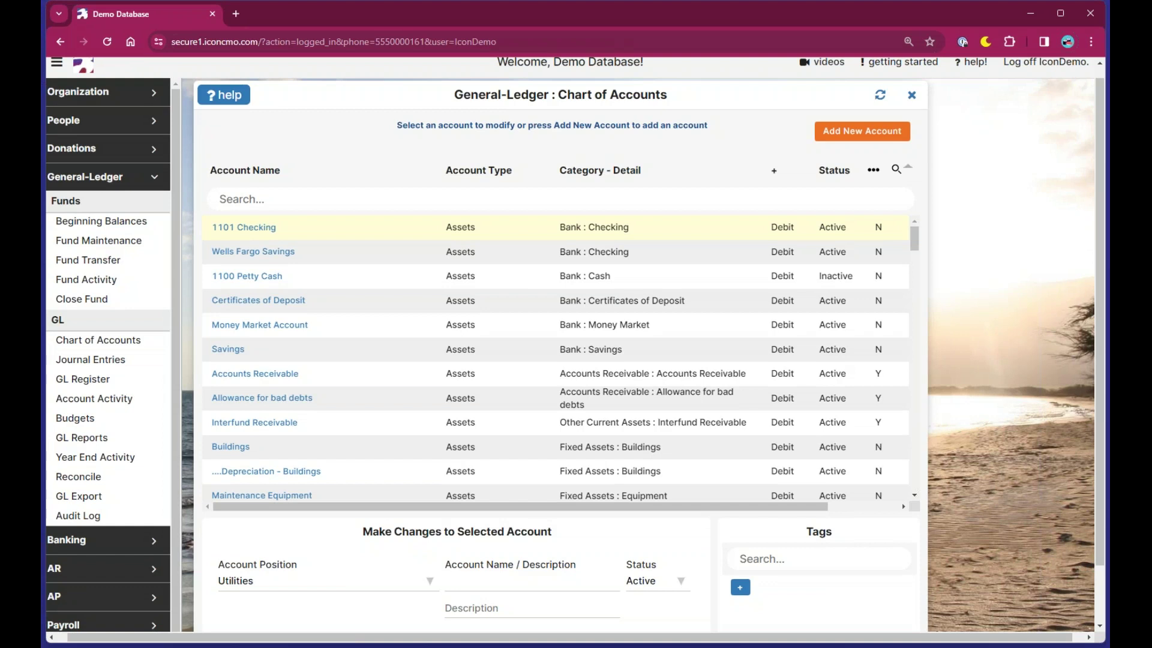
Rename the 1101 Checking account as General Checking and save it
{"action": "left_click", "coordinate": [261, 228]}
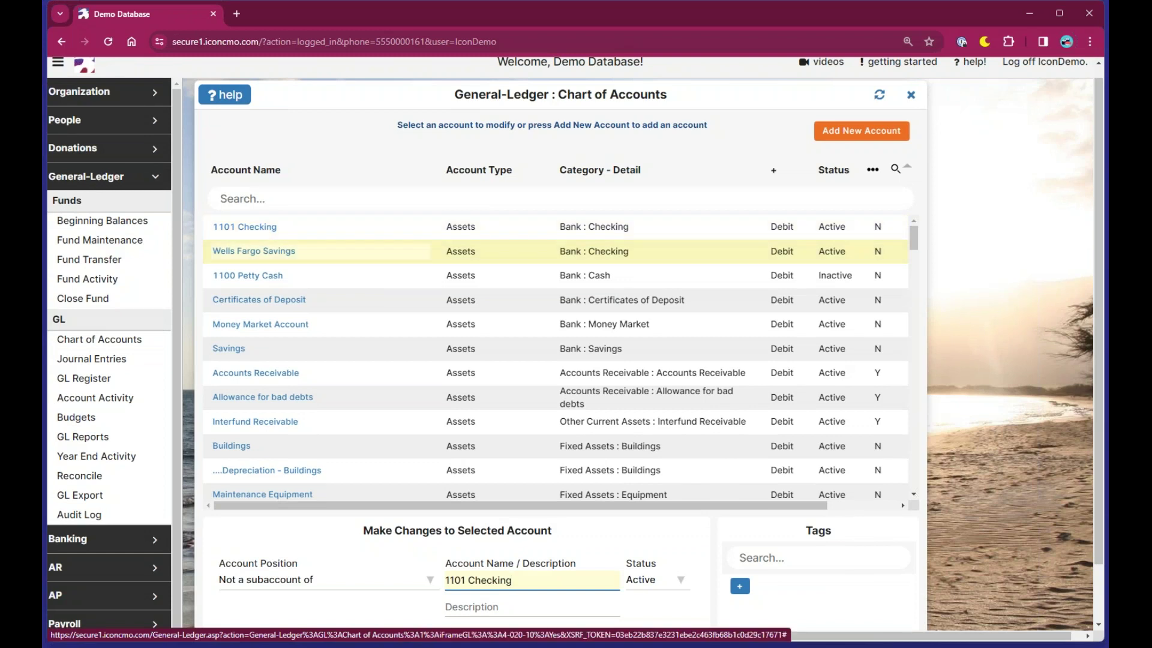
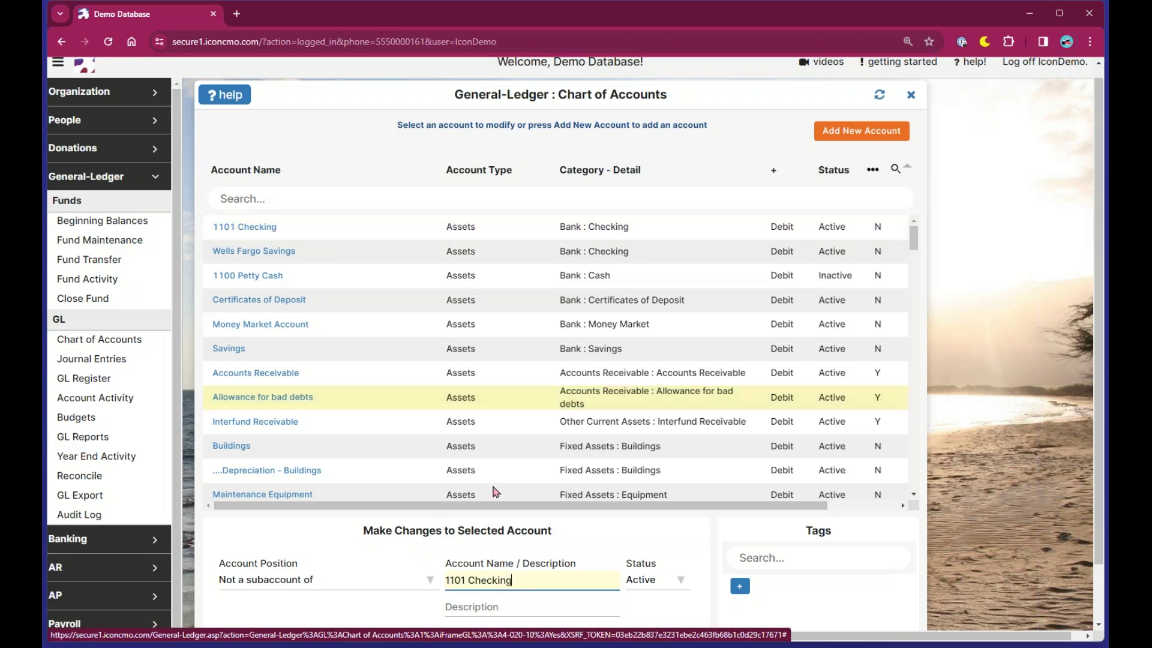
{"action": "left_click_drag", "start_coordinate": [466, 581], "coordinate": [427, 581]}
{"action": "type", "text": "General"}
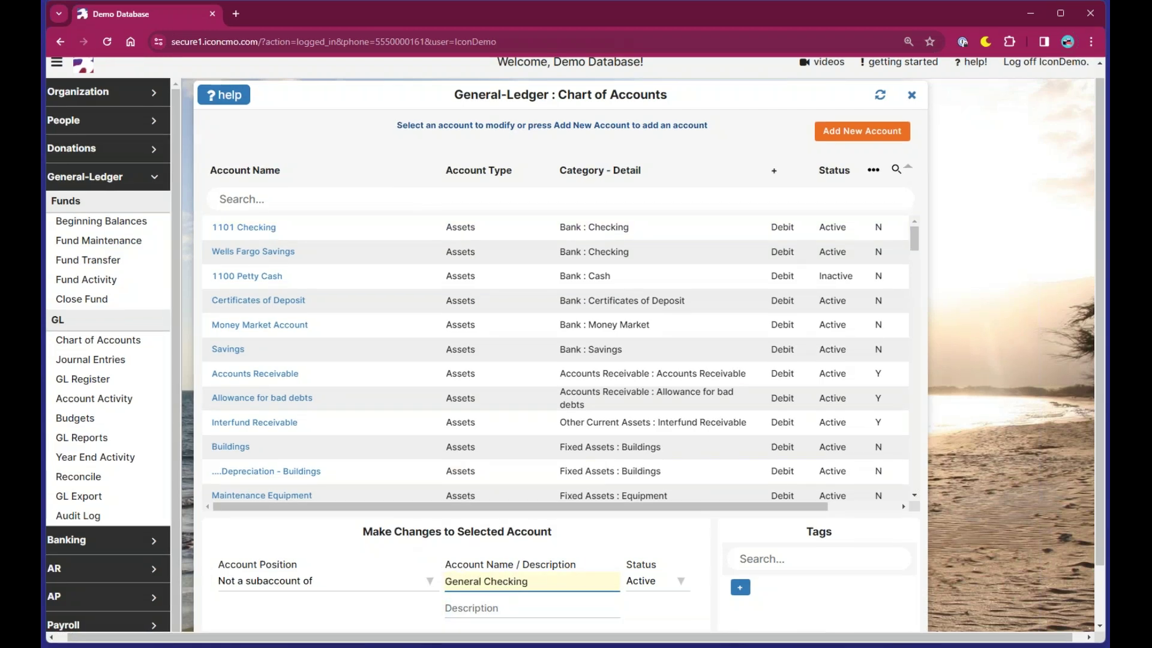
{"action": "scroll", "coordinate": [574, 585], "scroll_direction": "down", "scroll_amount": 1}
{"action": "left_click", "coordinate": [574, 585]}
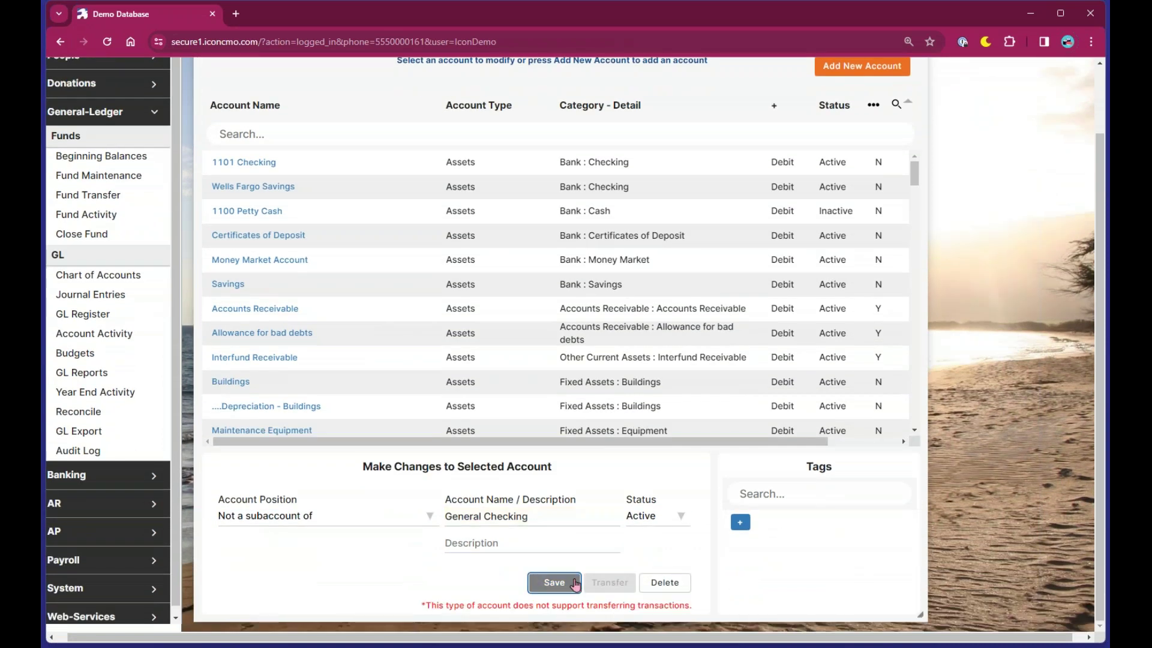
{"action": "scroll", "coordinate": [284, 186], "scroll_direction": "up", "scroll_amount": 1}
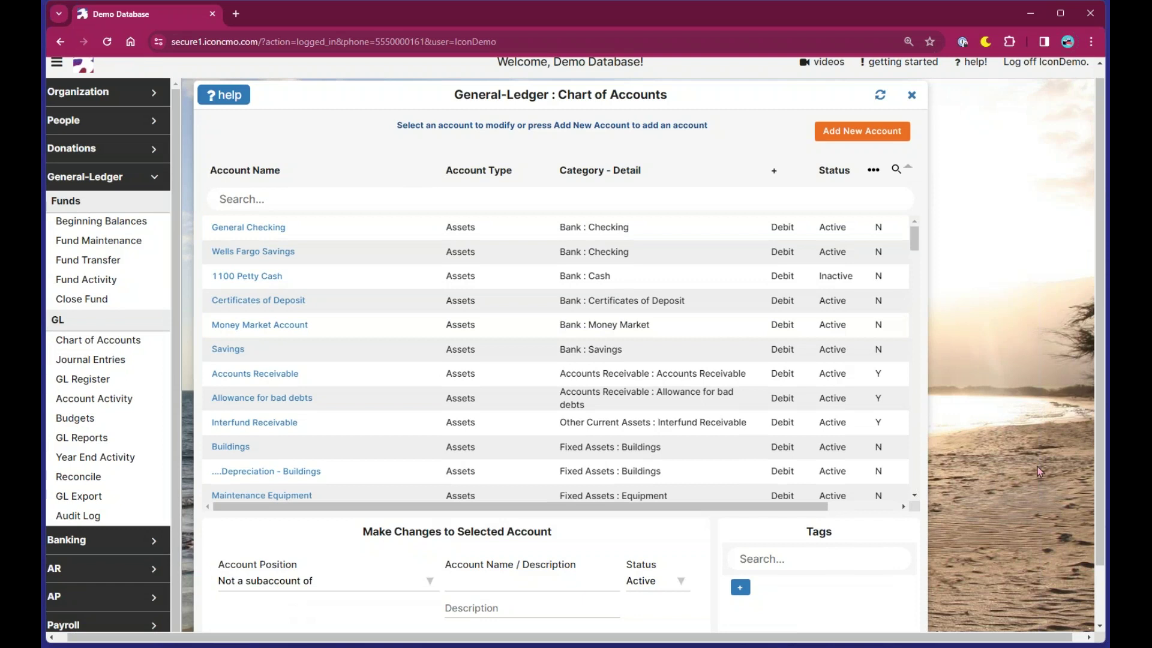
{"action": "left_click_drag", "start_coordinate": [738, 100], "coordinate": [757, 99]}
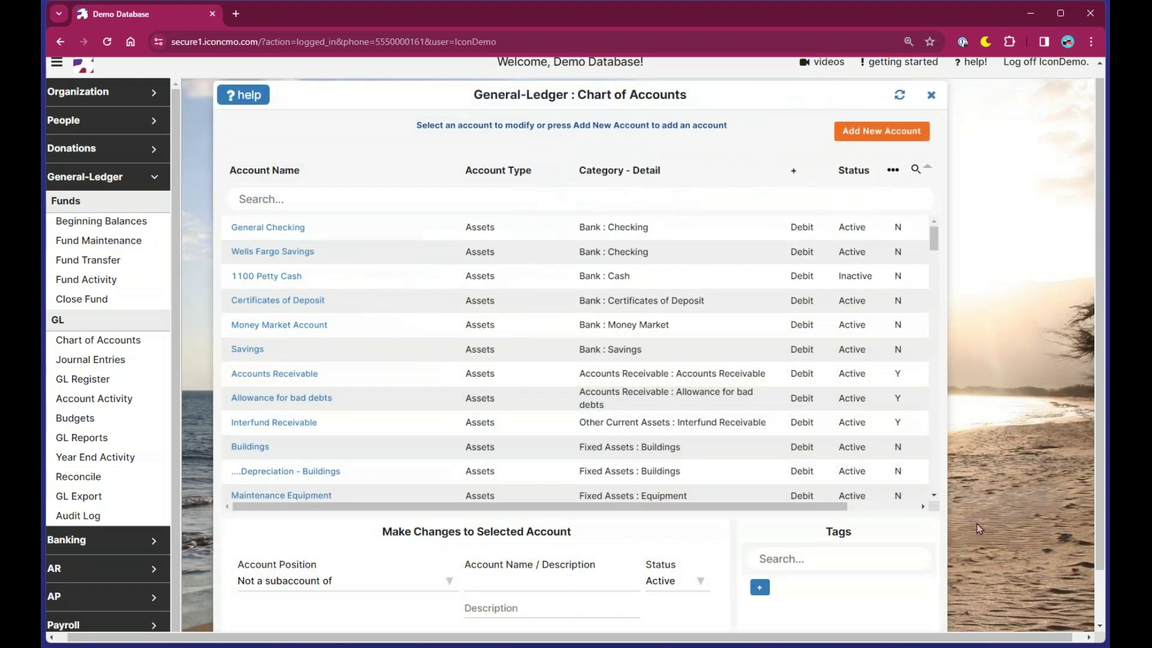
{"action": "scroll", "coordinate": [977, 524], "scroll_direction": "down", "scroll_amount": 1}
{"action": "left_click_drag", "start_coordinate": [823, 477], "coordinate": [857, 480]}
{"action": "left_click", "coordinate": [856, 480]}
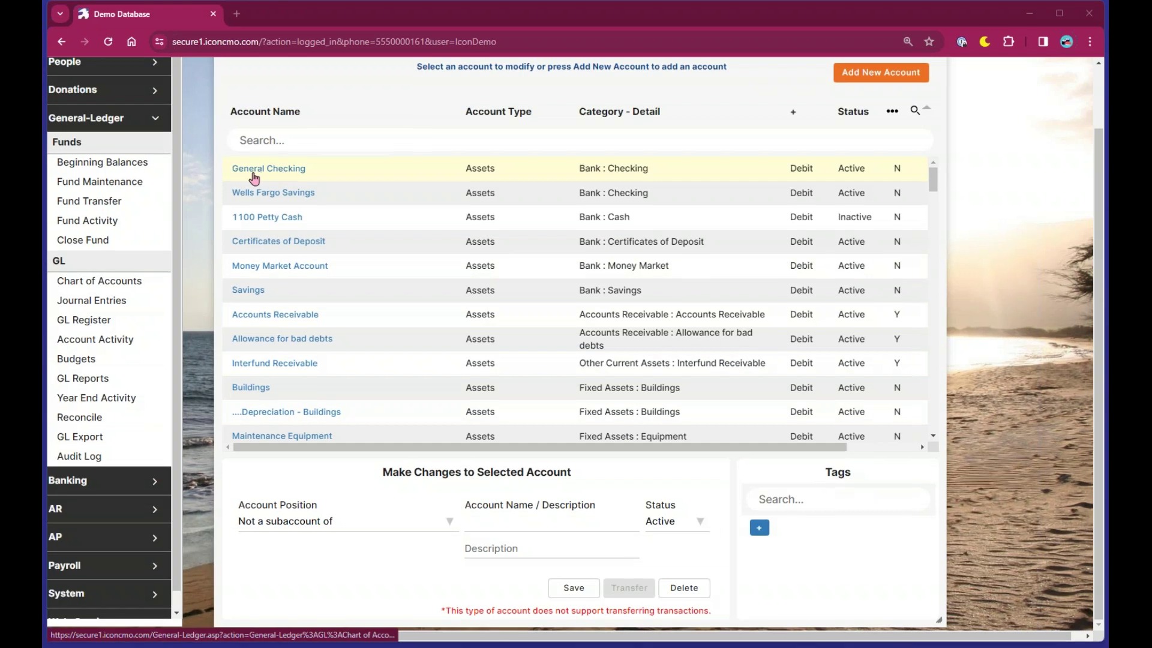
{"action": "scroll", "coordinate": [368, 300], "scroll_direction": "down", "scroll_amount": 3}
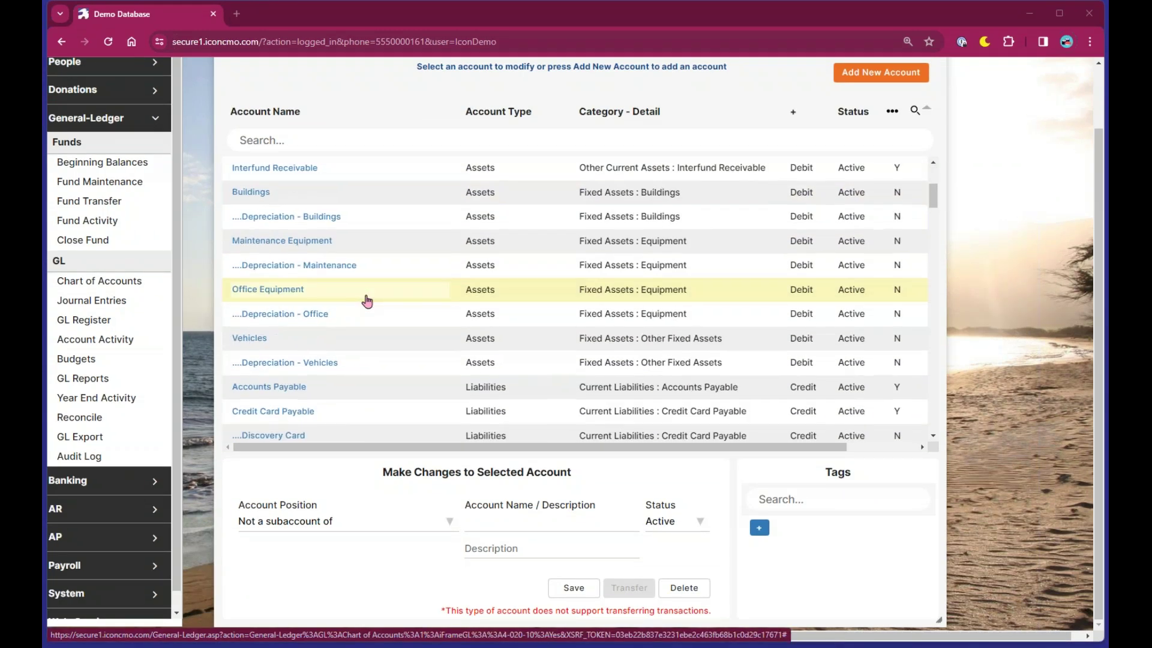
{"action": "scroll", "coordinate": [367, 301], "scroll_direction": "down", "scroll_amount": 10}
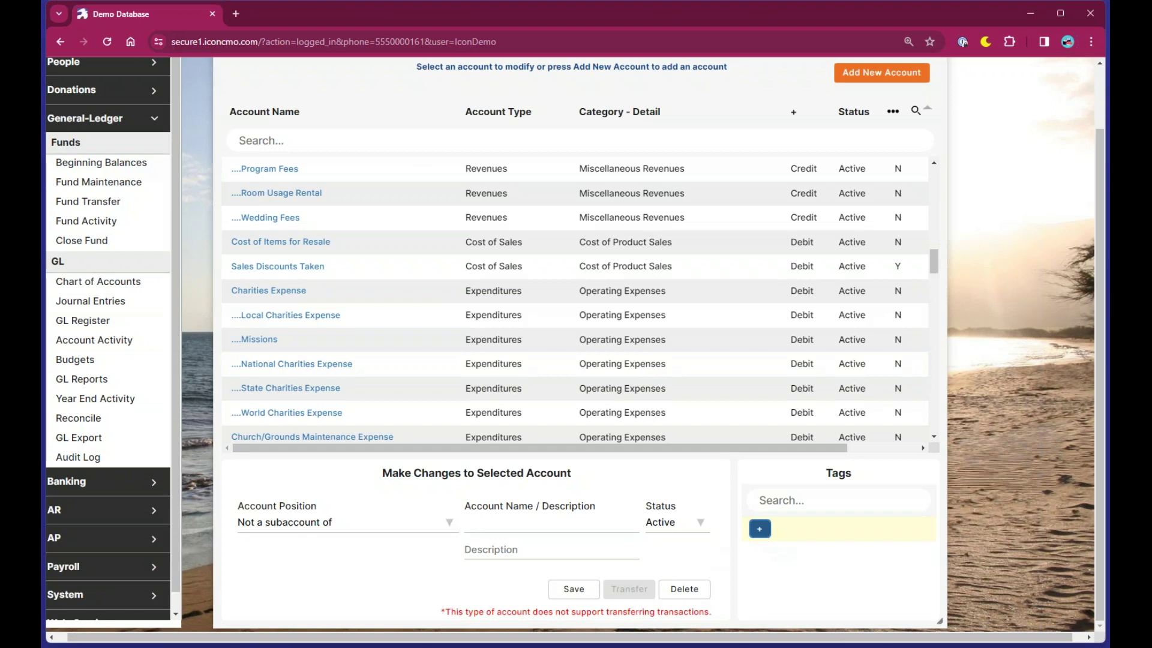
Create three tags named Guadlejara, Montevideo and Rome in the chart of accounts
{"action": "left_click", "coordinate": [759, 528]}
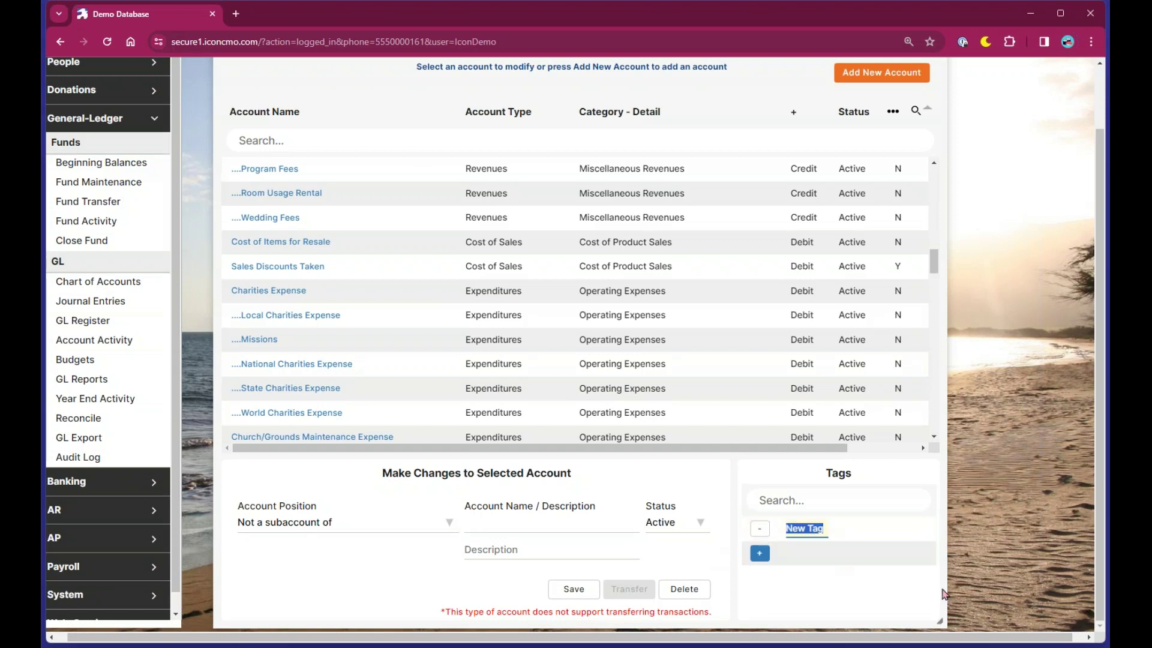
{"action": "type", "text": "M"}
{"action": "key", "text": "BackSpace"}
{"action": "type", "text": "Guadlejara"}
{"action": "left_click", "coordinate": [794, 562]}
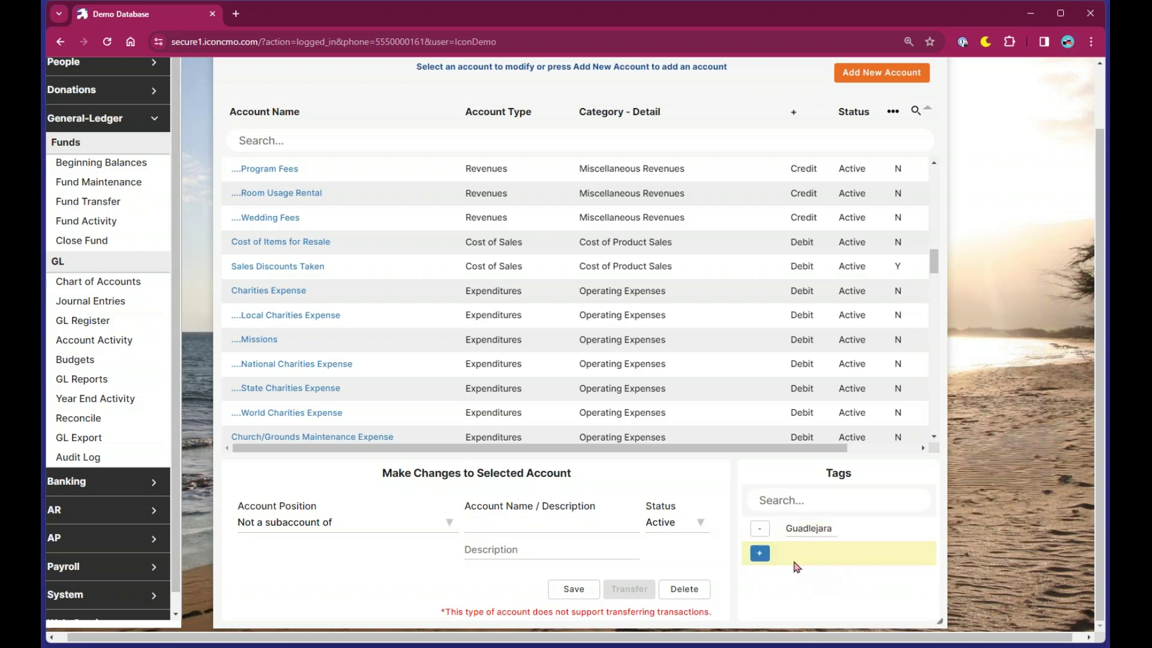
{"action": "left_click", "coordinate": [760, 553]}
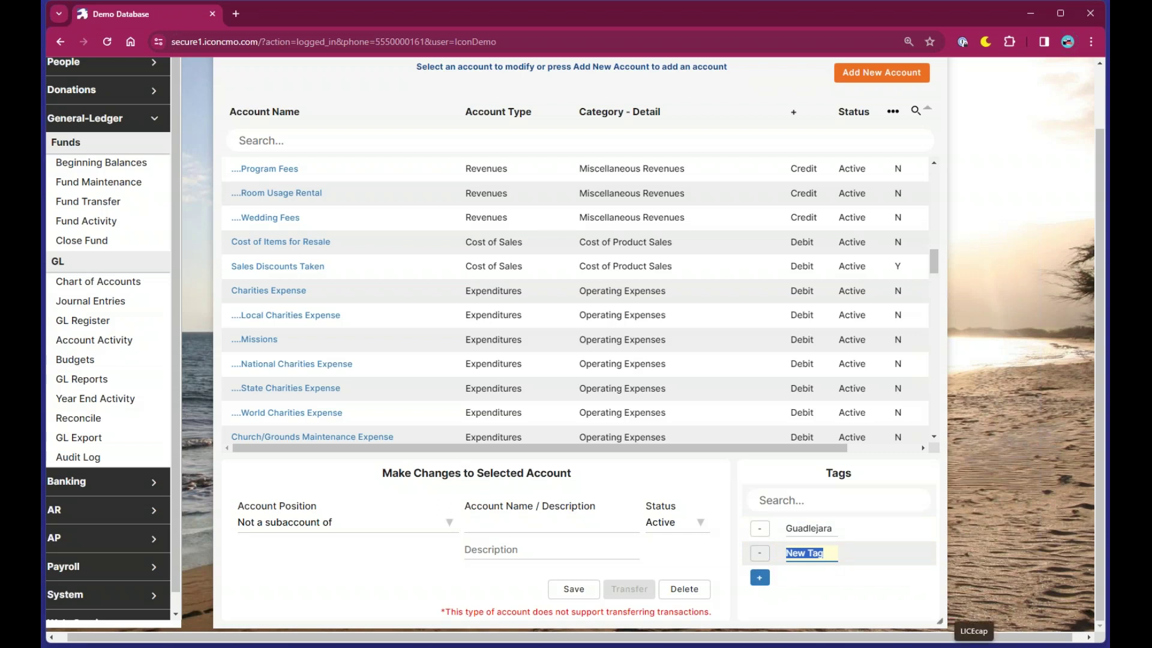
{"action": "type", "text": "Montevideo"}
{"action": "left_click", "coordinate": [862, 598]}
{"action": "left_click", "coordinate": [760, 577]}
{"action": "type", "text": "Rome"}
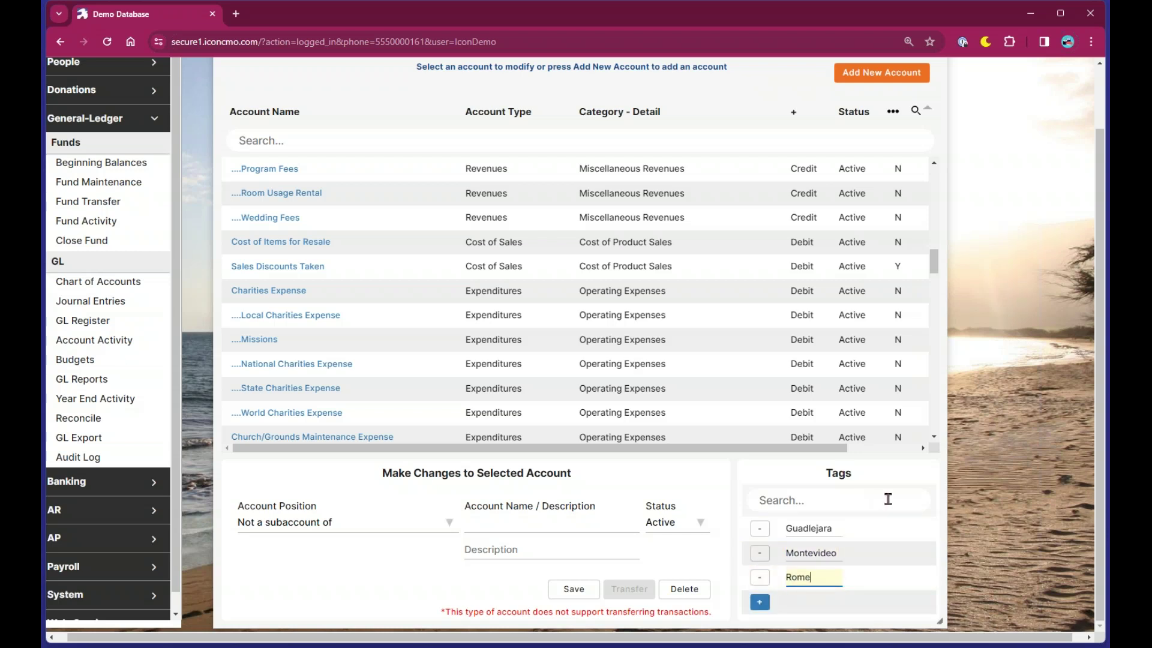
{"action": "left_click", "coordinate": [925, 484]}
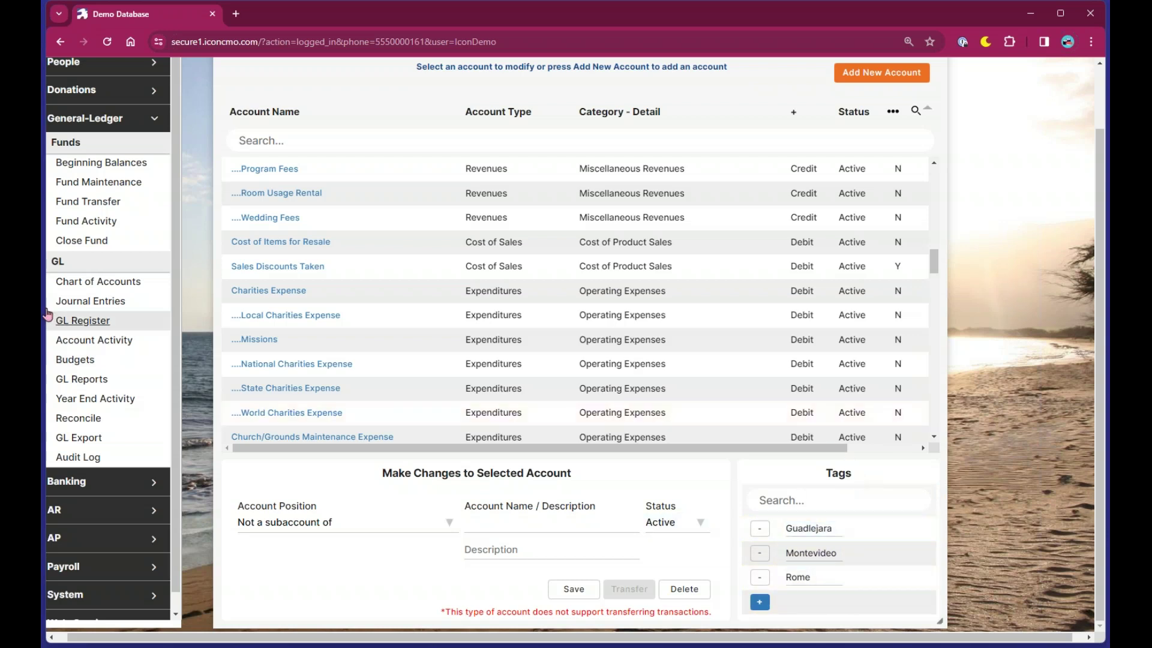
Check the GL Register for existing transactions and close it
{"action": "left_click", "coordinate": [88, 323]}
{"action": "scroll", "coordinate": [636, 336], "scroll_direction": "up", "scroll_amount": 1}
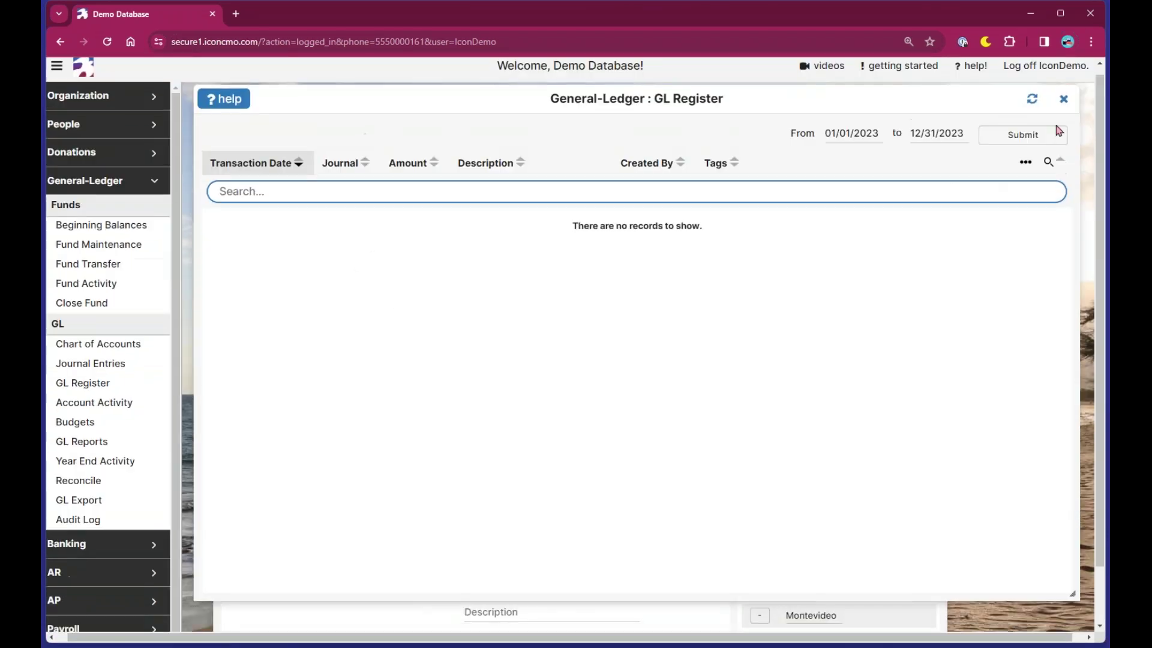
{"action": "left_click", "coordinate": [1071, 114]}
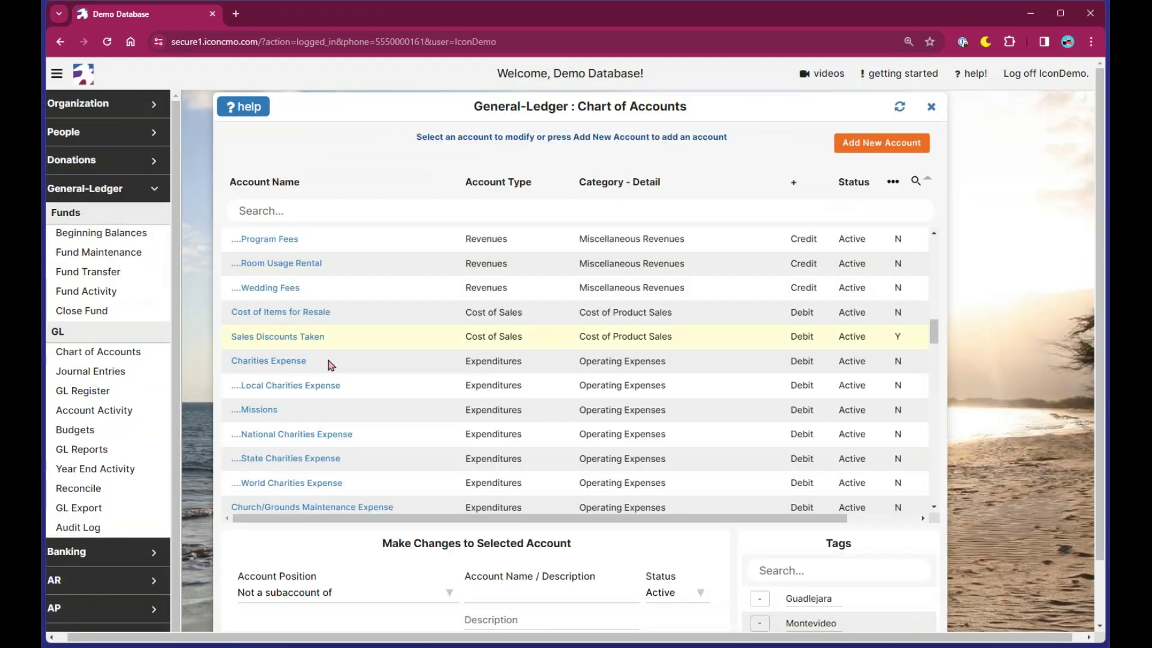
Start a journal entry with a General Fund asset line debiting Wells Fargo Savings 100.00
{"action": "left_click", "coordinate": [96, 373]}
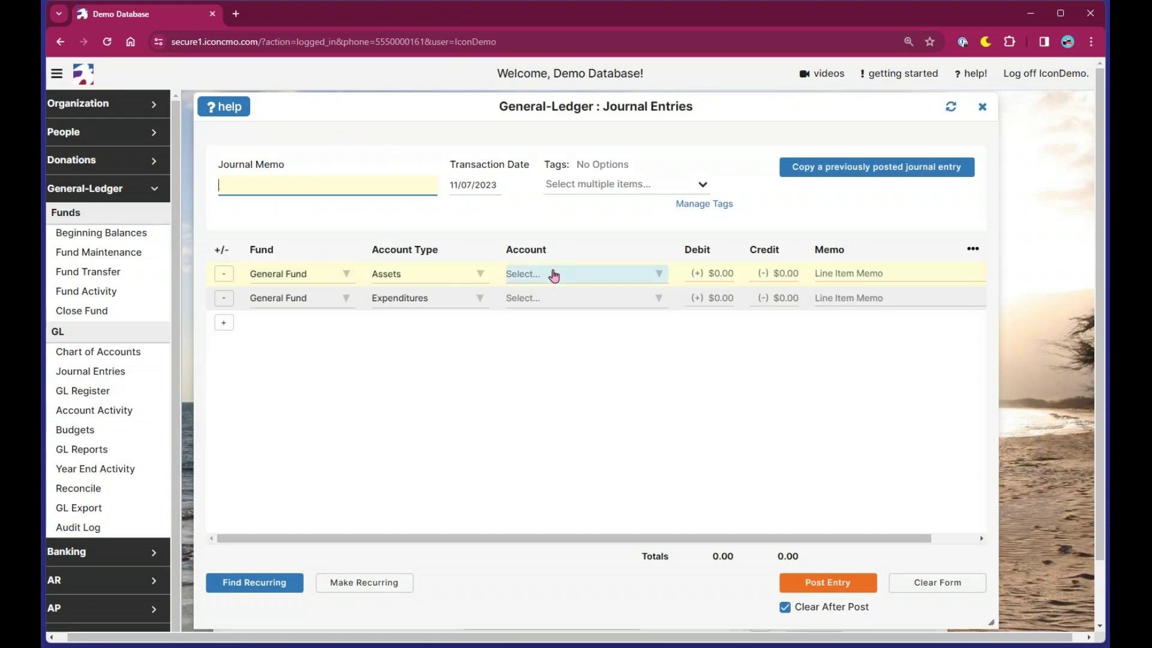
{"action": "left_click", "coordinate": [278, 274]}
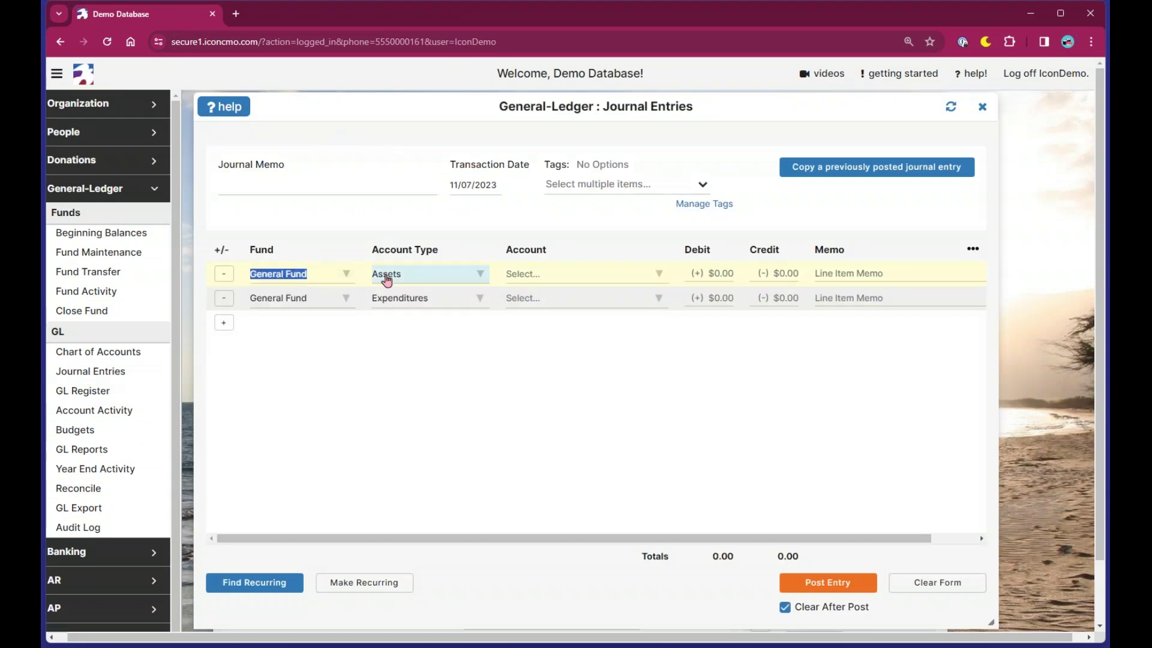
{"action": "left_click", "coordinate": [547, 277]}
{"action": "left_click", "coordinate": [560, 316]}
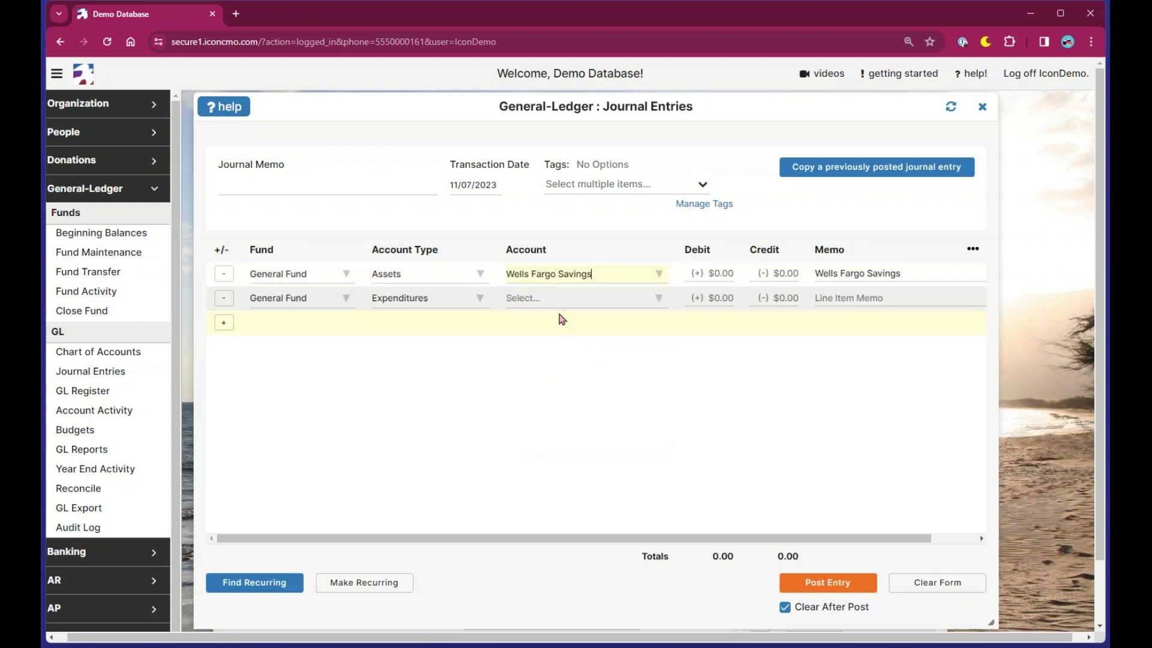
{"action": "left_click", "coordinate": [723, 273]}
{"action": "type", "text": "100"}
{"action": "key", "text": "Tab"}
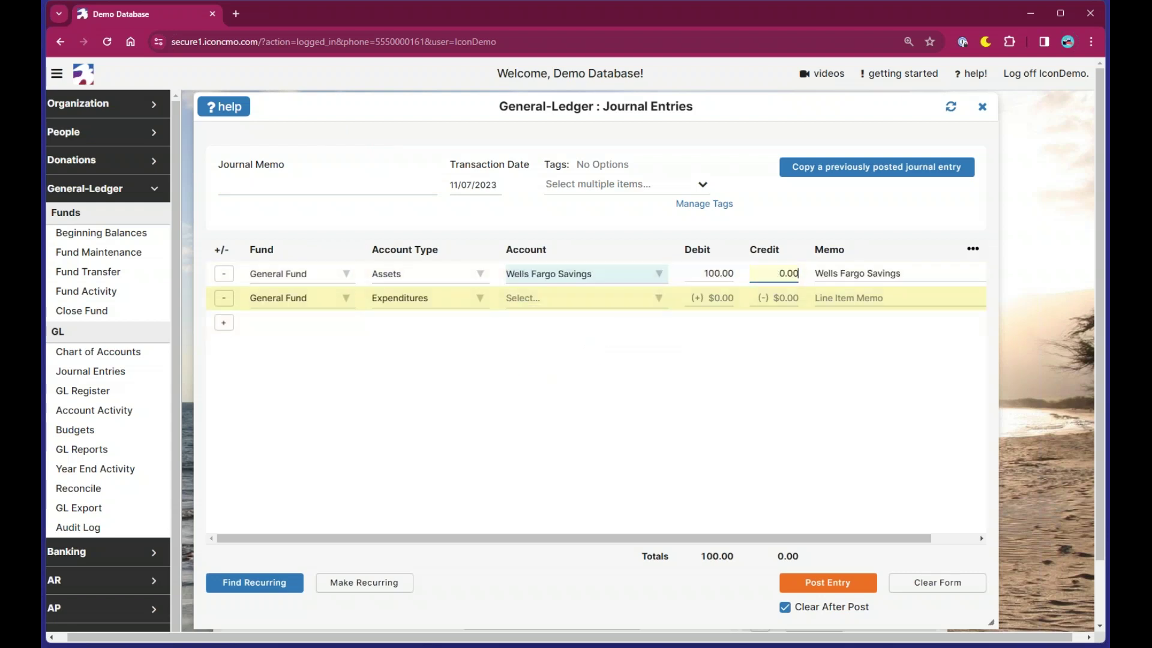
Set the journal entry's second line to the Revenues account Offering Revenues with a credit of 100
{"action": "left_click", "coordinate": [470, 302]}
{"action": "type", "text": "rev"}
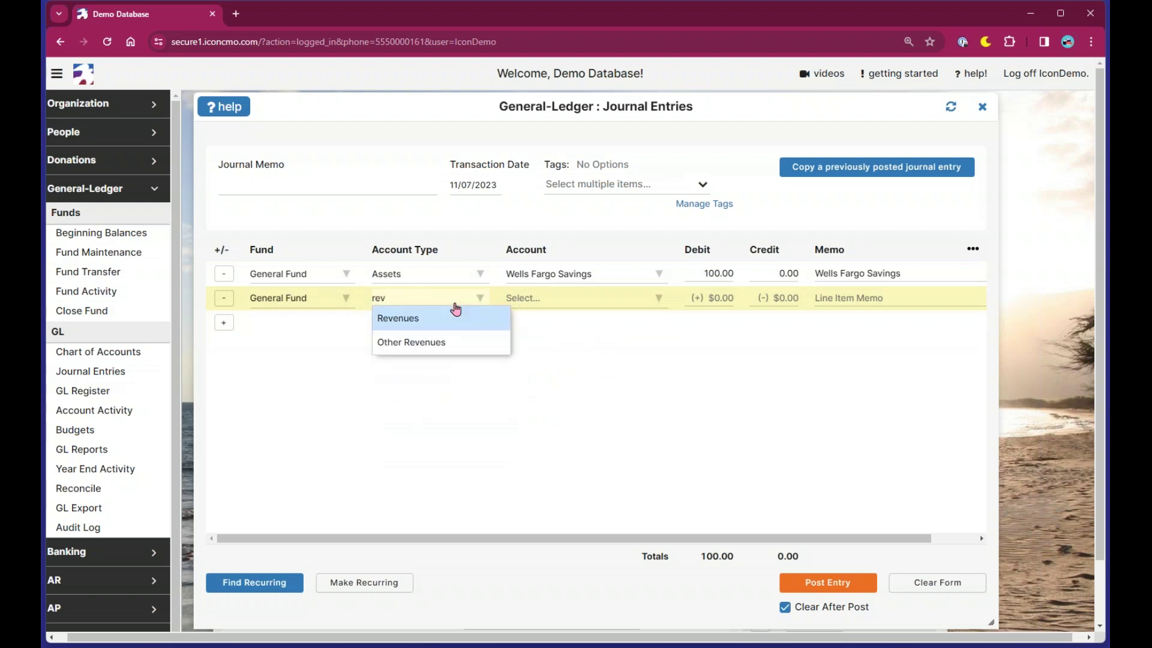
{"action": "left_click", "coordinate": [455, 310]}
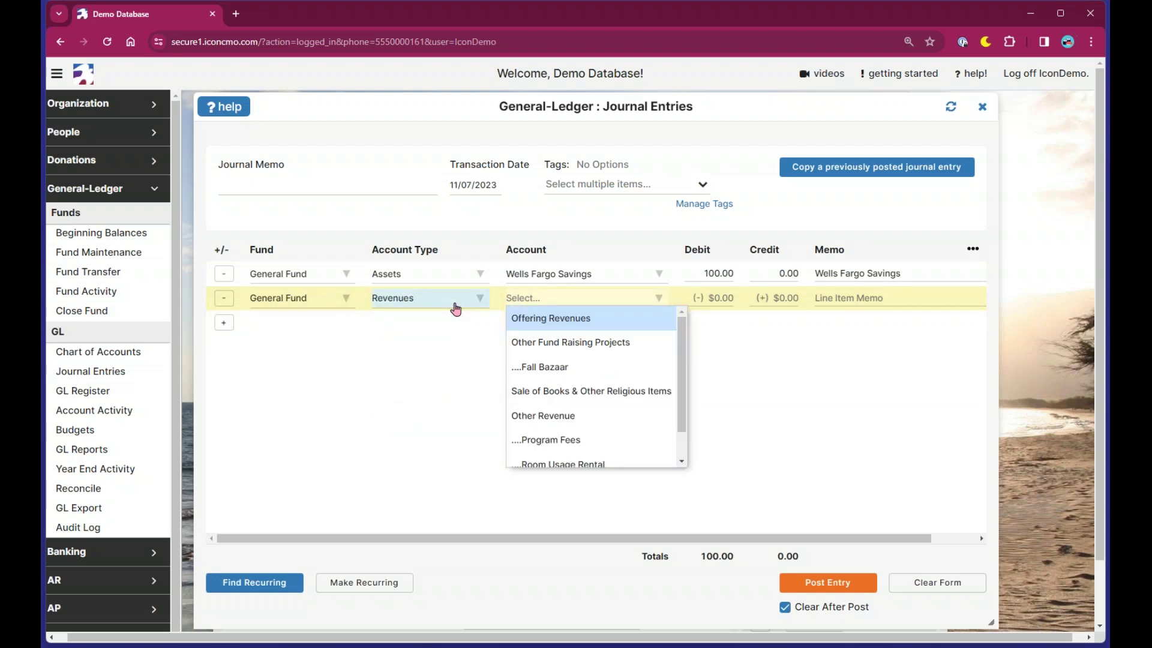
{"action": "key", "text": "Tab"}
{"action": "type", "text": "10000"}
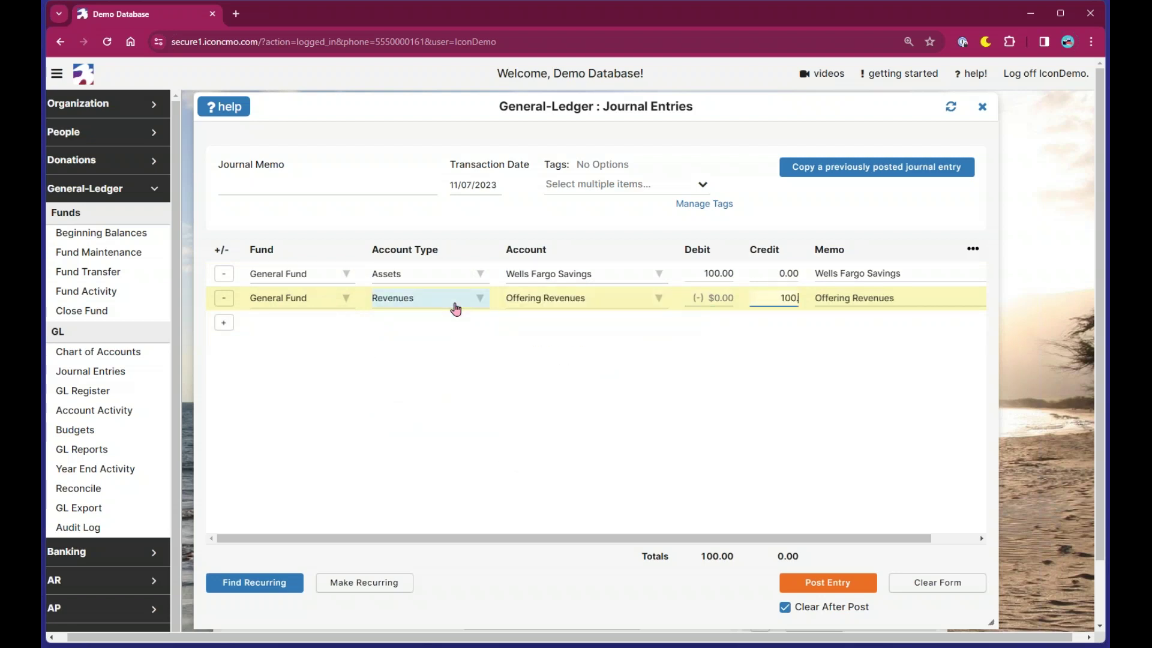
Tag the journal entry with Guadlejara and enter TEst as the journal memo
{"action": "key", "text": "Tab"}
{"action": "left_click", "coordinate": [669, 184]}
{"action": "left_click", "coordinate": [559, 214]}
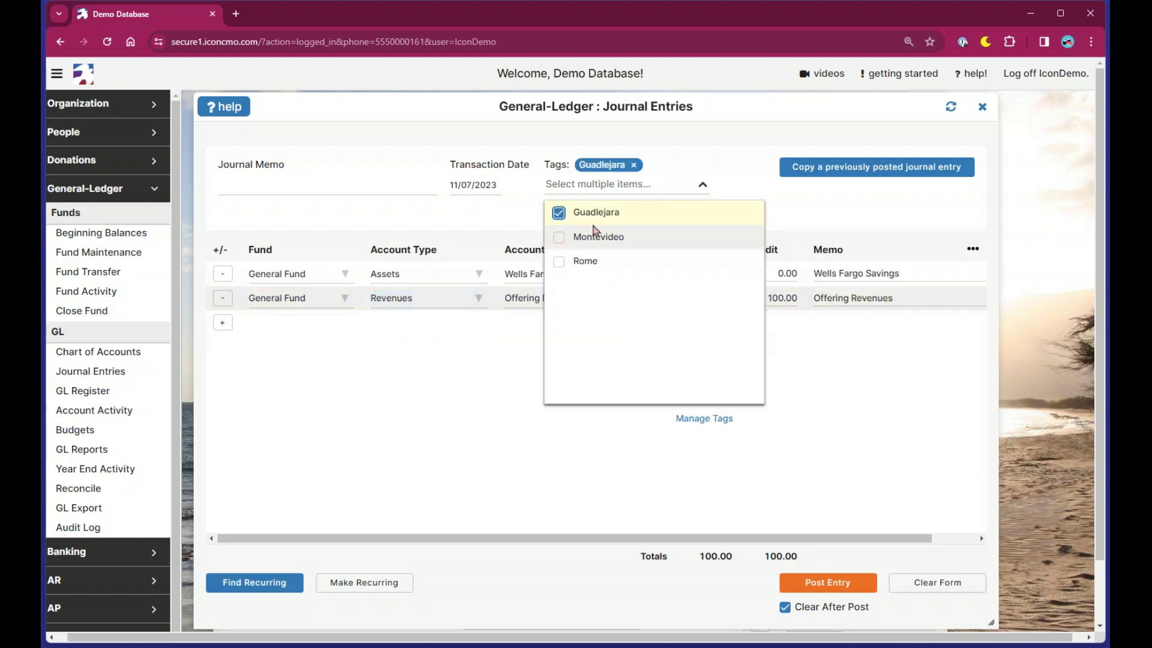
{"action": "left_click", "coordinate": [947, 428]}
{"action": "left_click", "coordinate": [282, 189]}
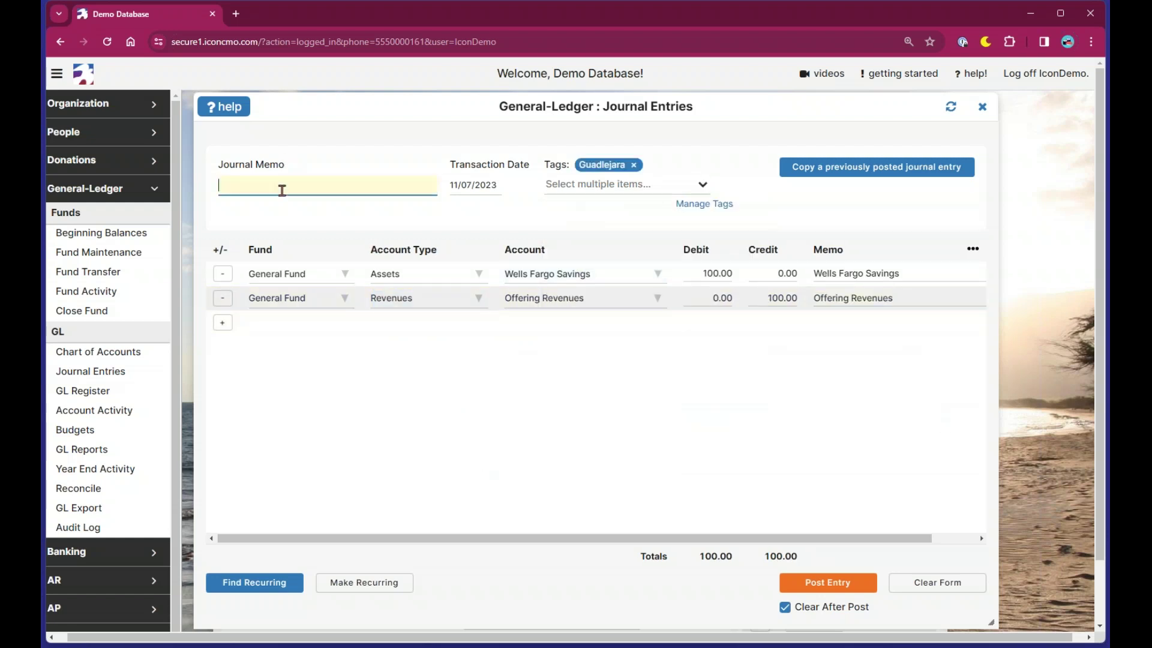
{"action": "type", "text": "TEst"}
Post the journal entry and close Journal Entries
{"action": "left_click", "coordinate": [466, 385]}
{"action": "left_click", "coordinate": [845, 589]}
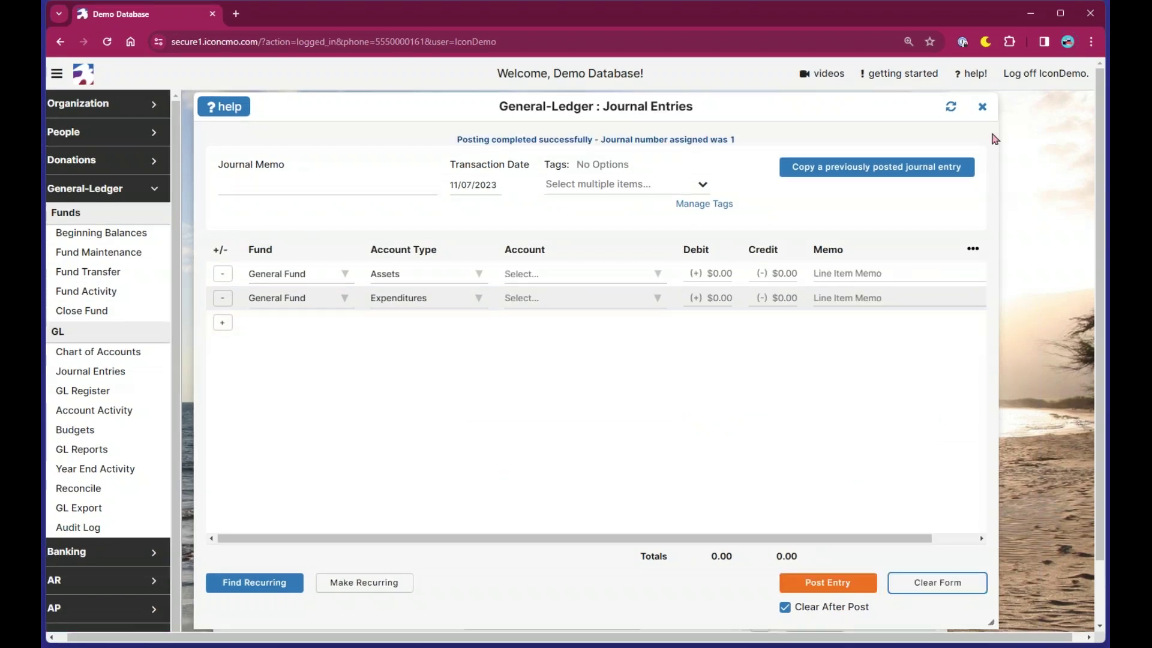
{"action": "left_click", "coordinate": [982, 106]}
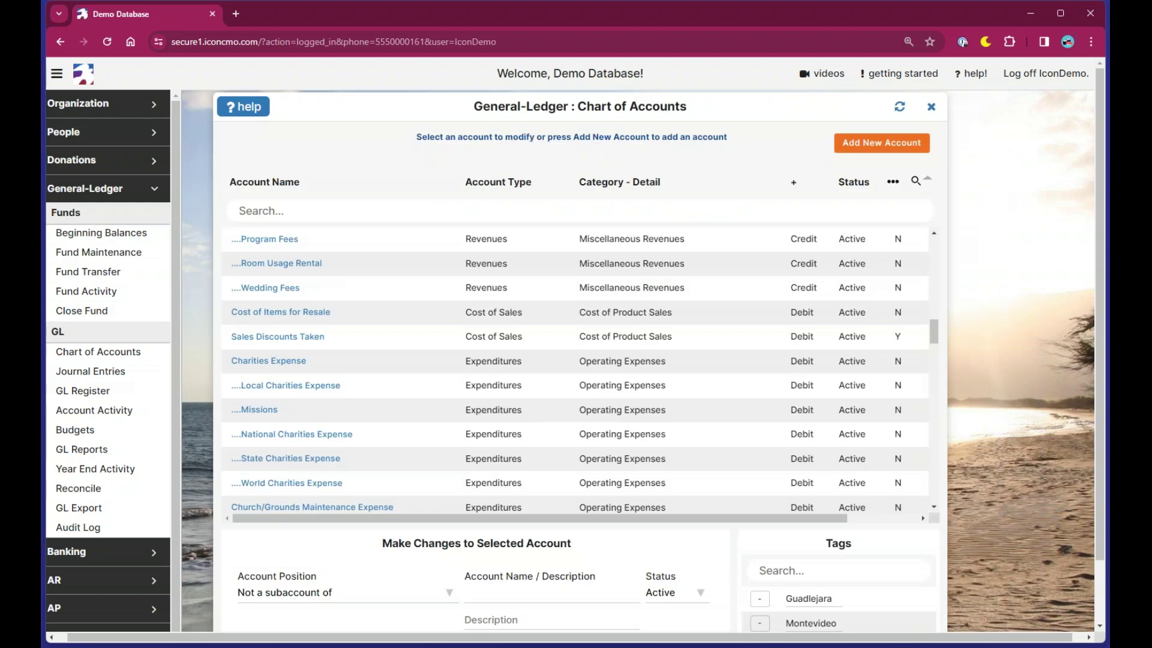
Check the posted transaction and its tag in the GL Register, and close the register
{"action": "left_click", "coordinate": [83, 391]}
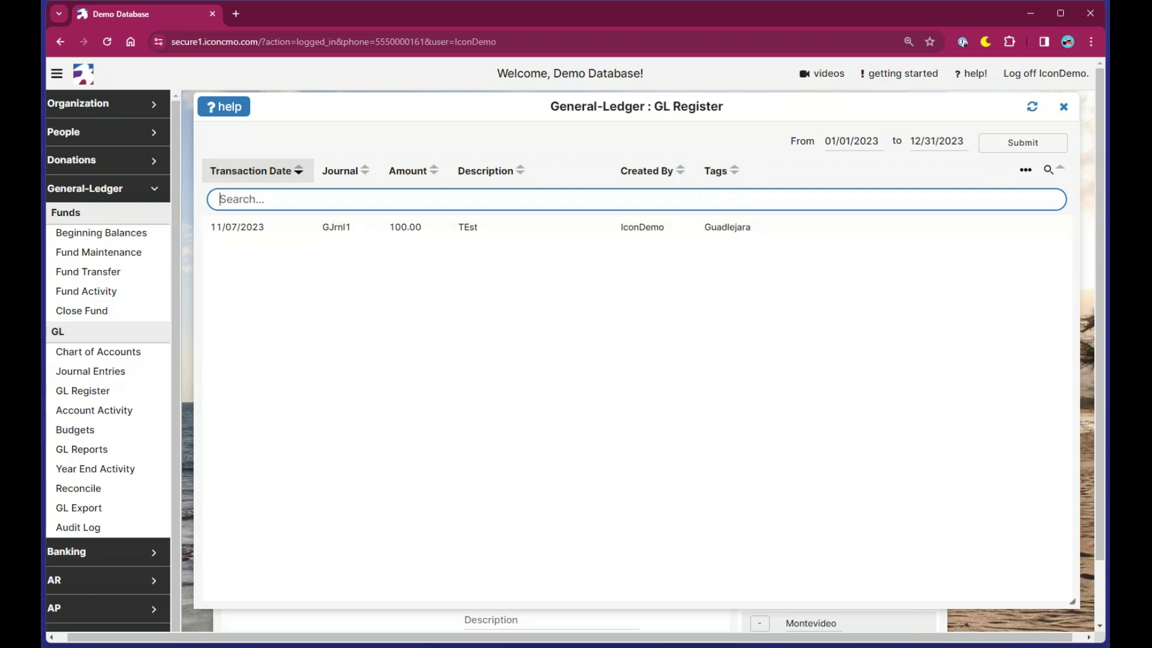
{"action": "left_click_drag", "start_coordinate": [751, 228], "coordinate": [700, 234]}
{"action": "double_click", "coordinate": [700, 234]}
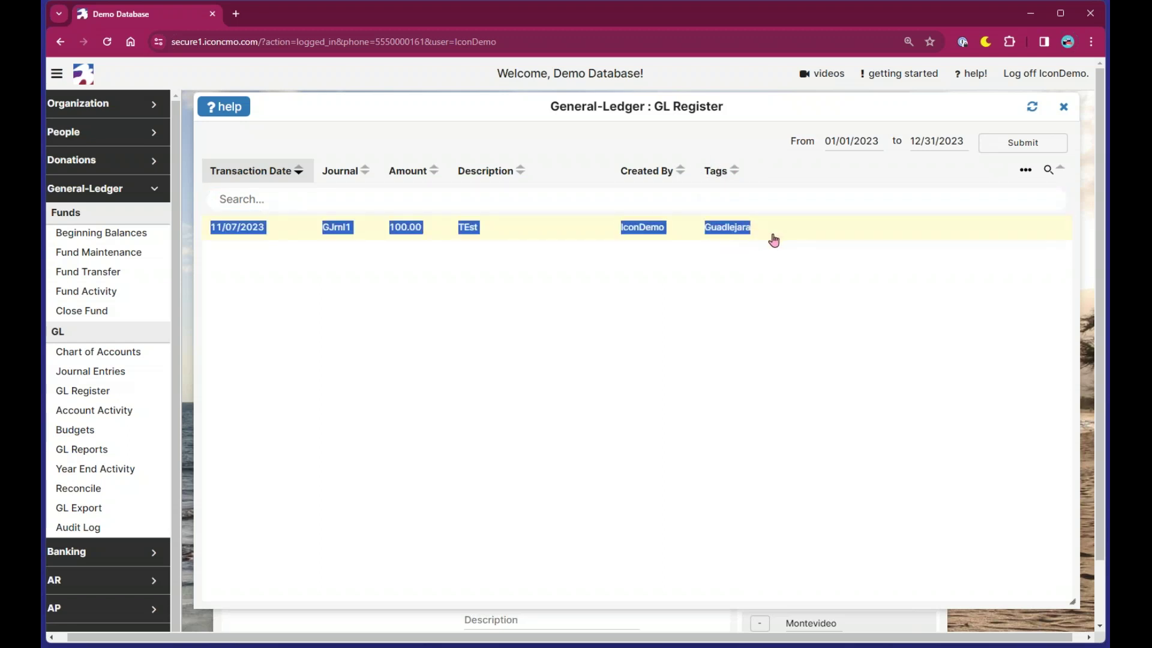
{"action": "left_click", "coordinate": [996, 565]}
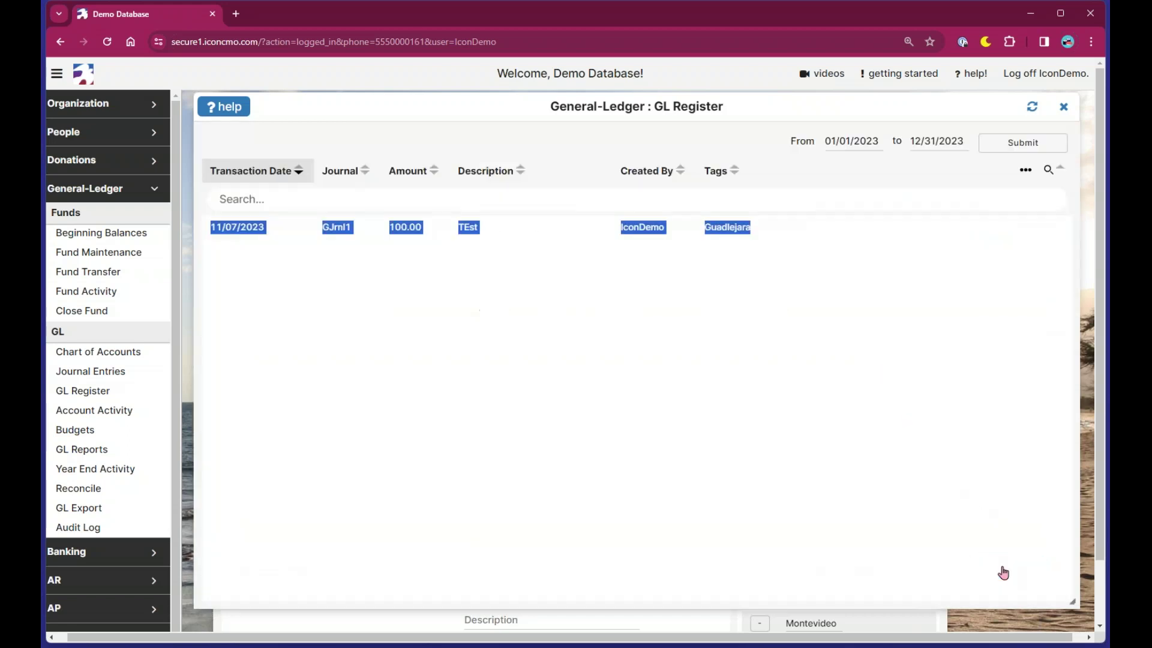
{"action": "left_click", "coordinate": [901, 378]}
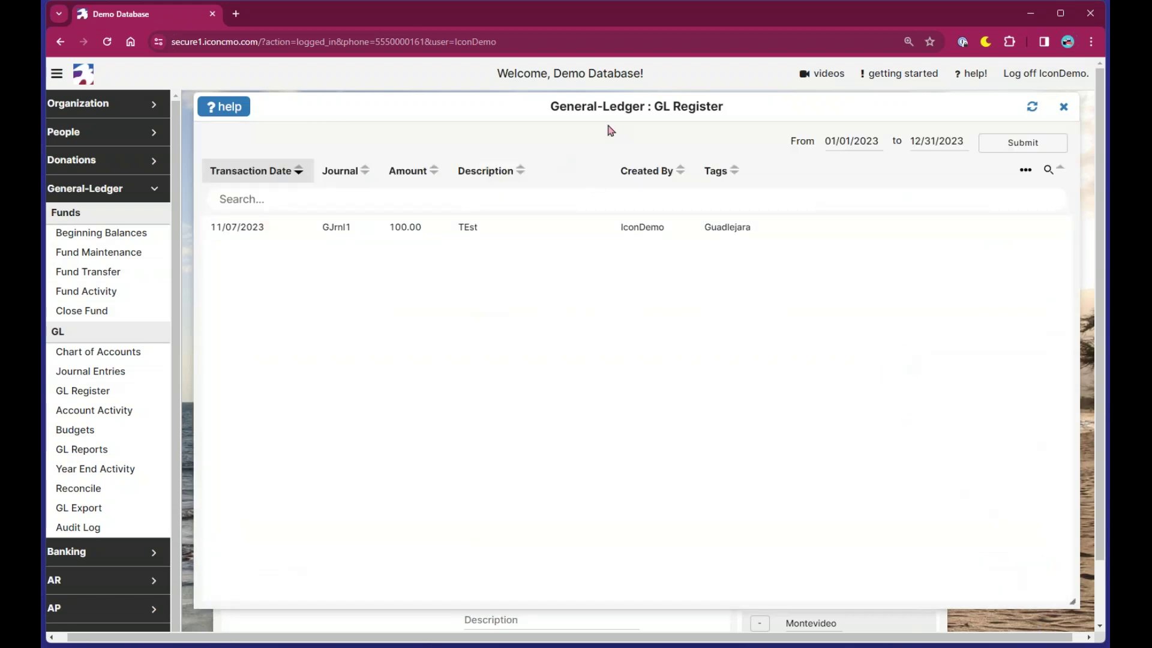
{"action": "left_click_drag", "start_coordinate": [528, 105], "coordinate": [517, 132]}
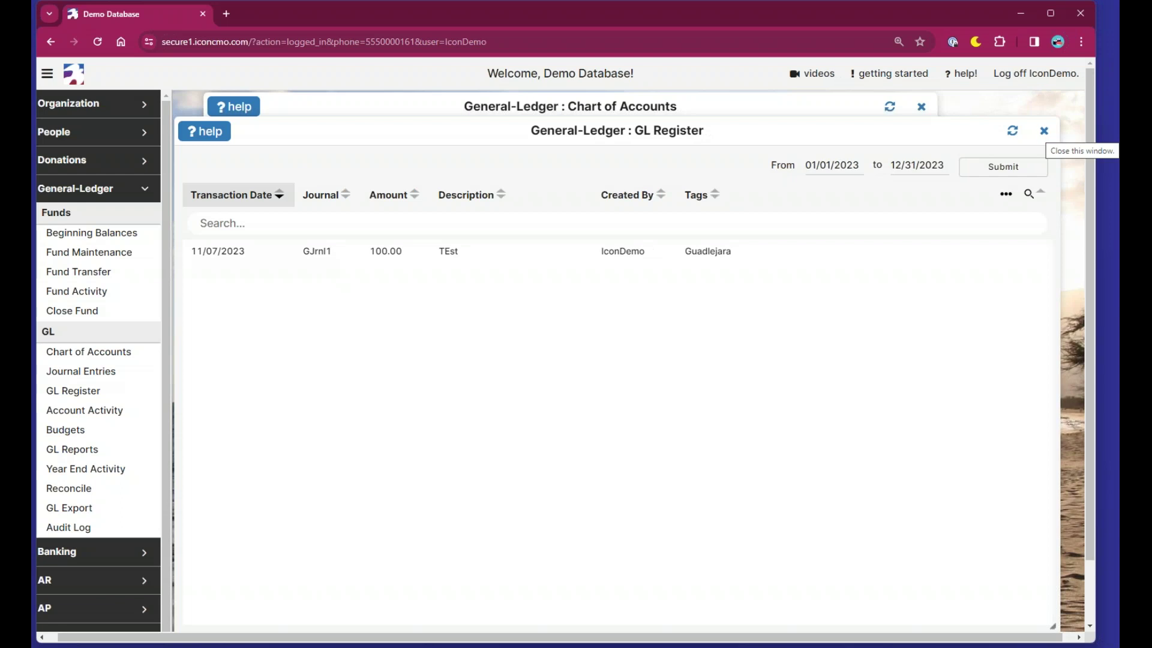
{"action": "left_click", "coordinate": [1053, 131]}
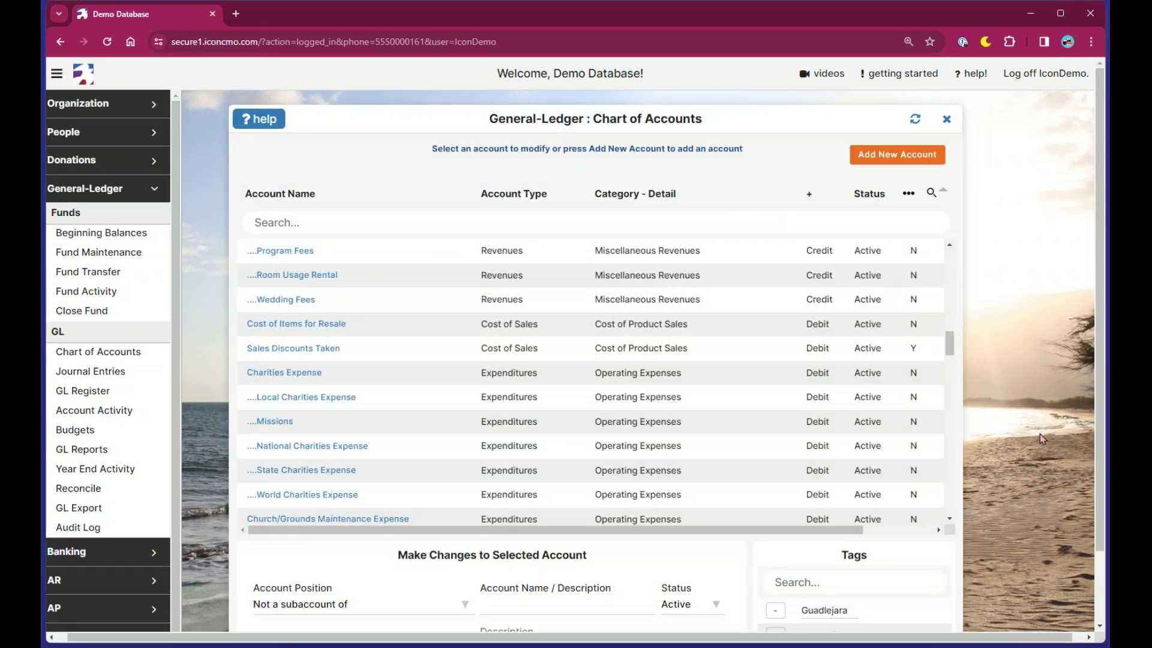
Collapse the General-Ledger section and close the chart of accounts
{"action": "scroll", "coordinate": [1039, 434], "scroll_direction": "down", "scroll_amount": 1}
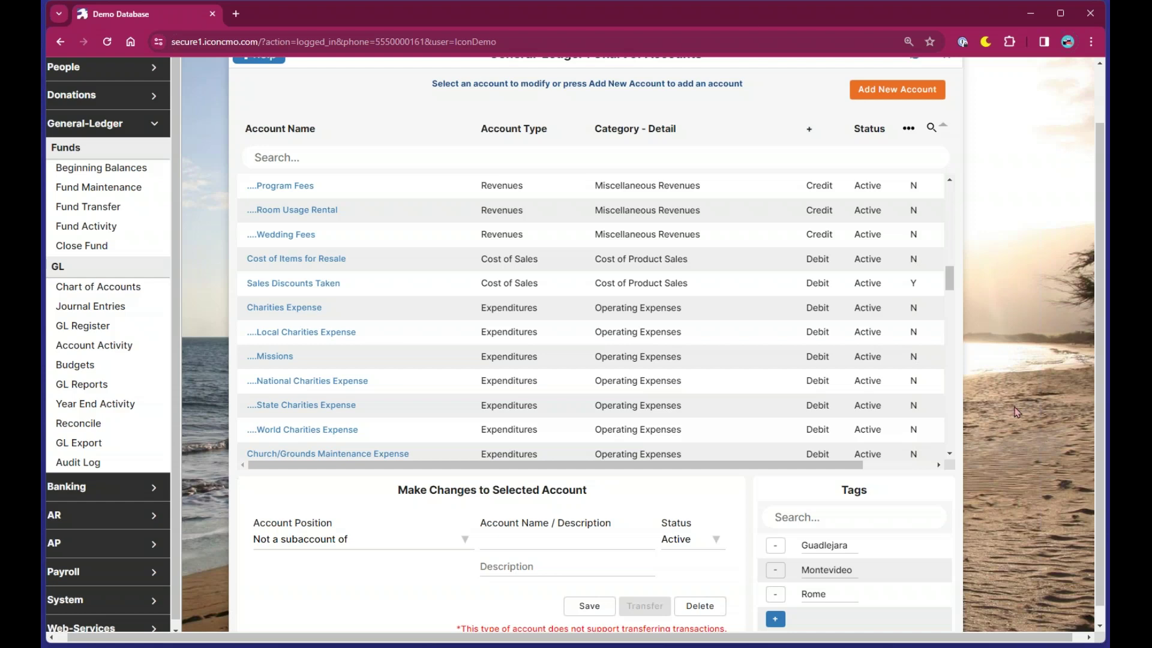
{"action": "left_click", "coordinate": [146, 126]}
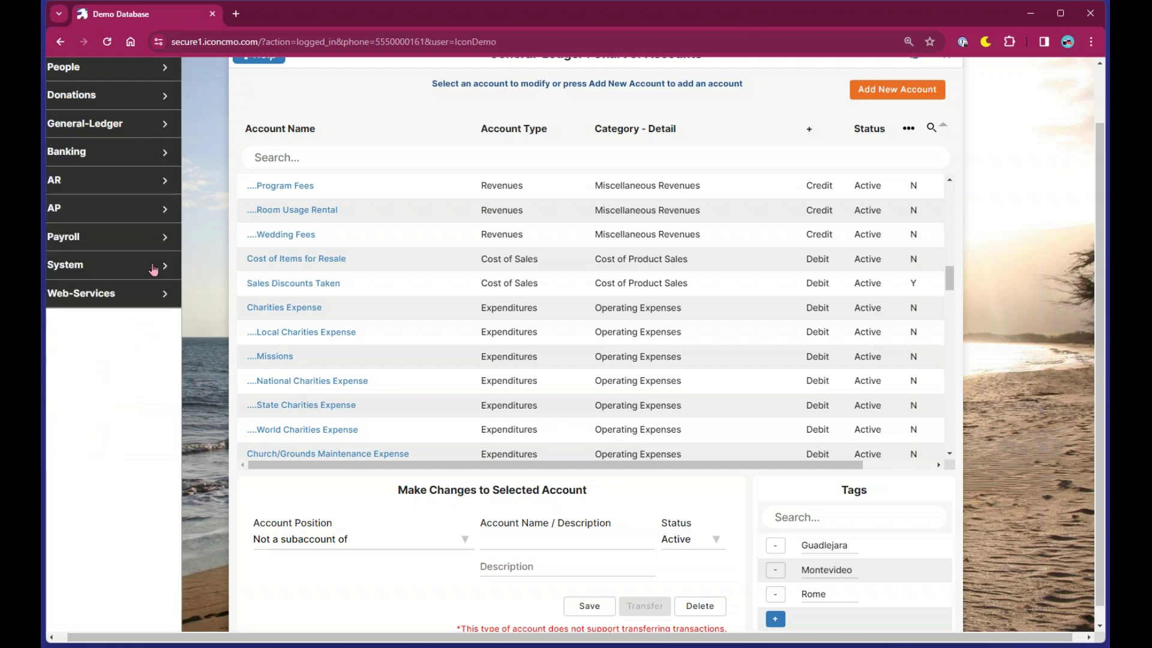
{"action": "left_click_drag", "start_coordinate": [311, 638], "coordinate": [301, 639]}
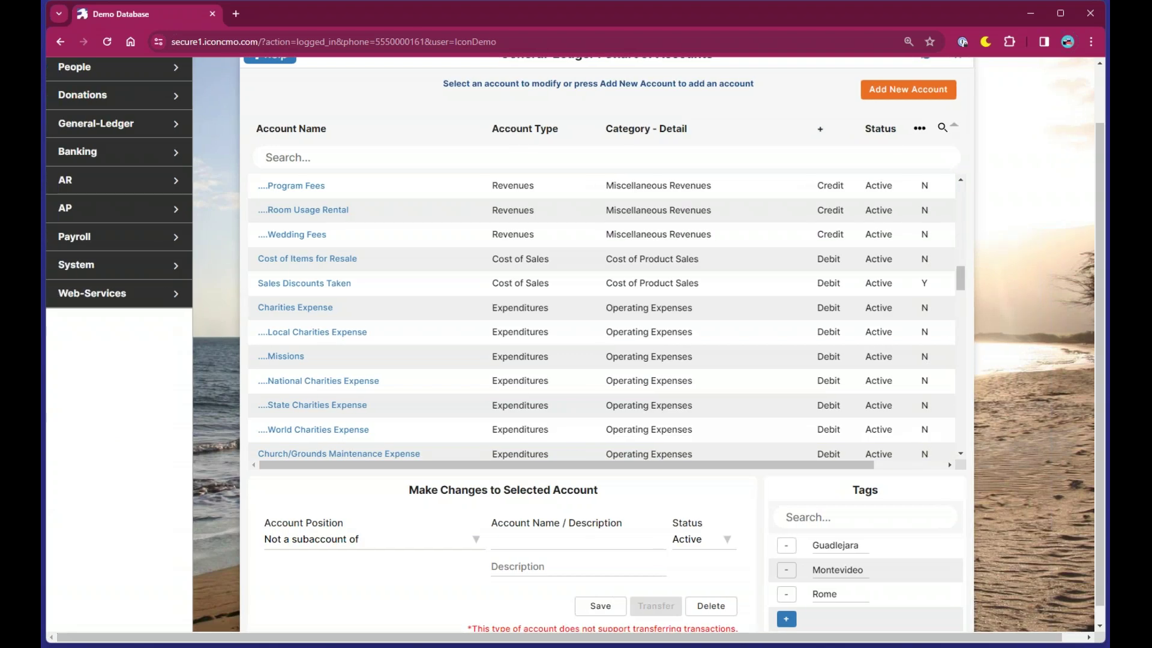
{"action": "left_click", "coordinate": [132, 192]}
{"action": "left_click", "coordinate": [132, 192]}
{"action": "left_click", "coordinate": [141, 217]}
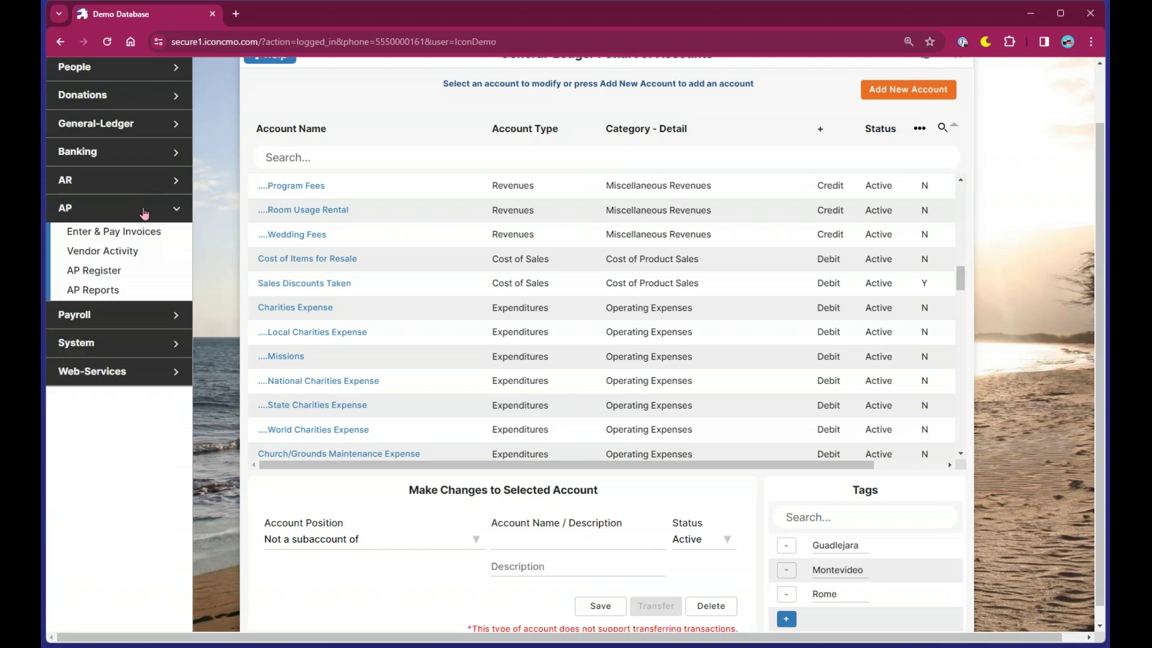
{"action": "left_click", "coordinate": [144, 211]}
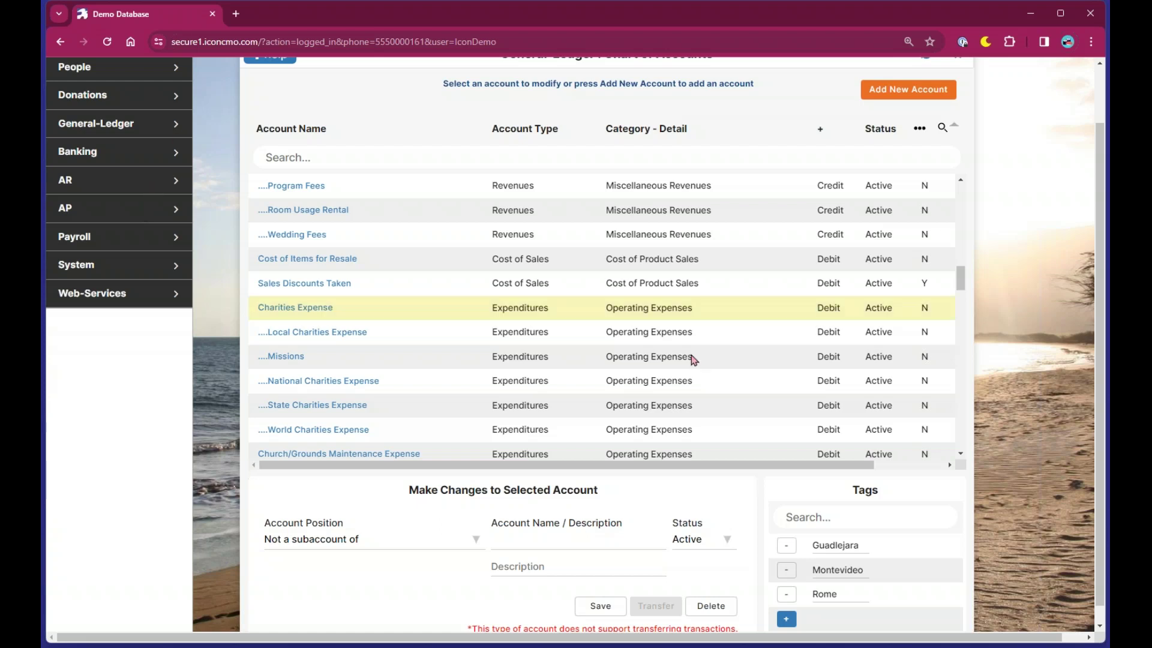
{"action": "scroll", "coordinate": [1002, 319], "scroll_direction": "up", "scroll_amount": 1}
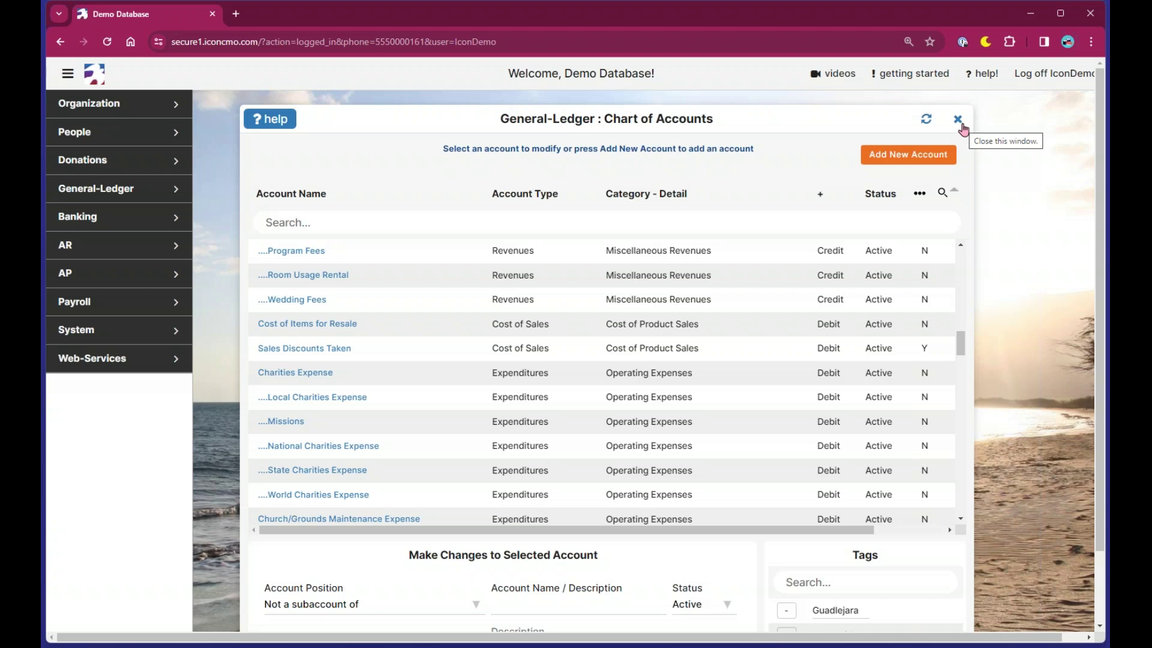
{"action": "left_click", "coordinate": [958, 119]}
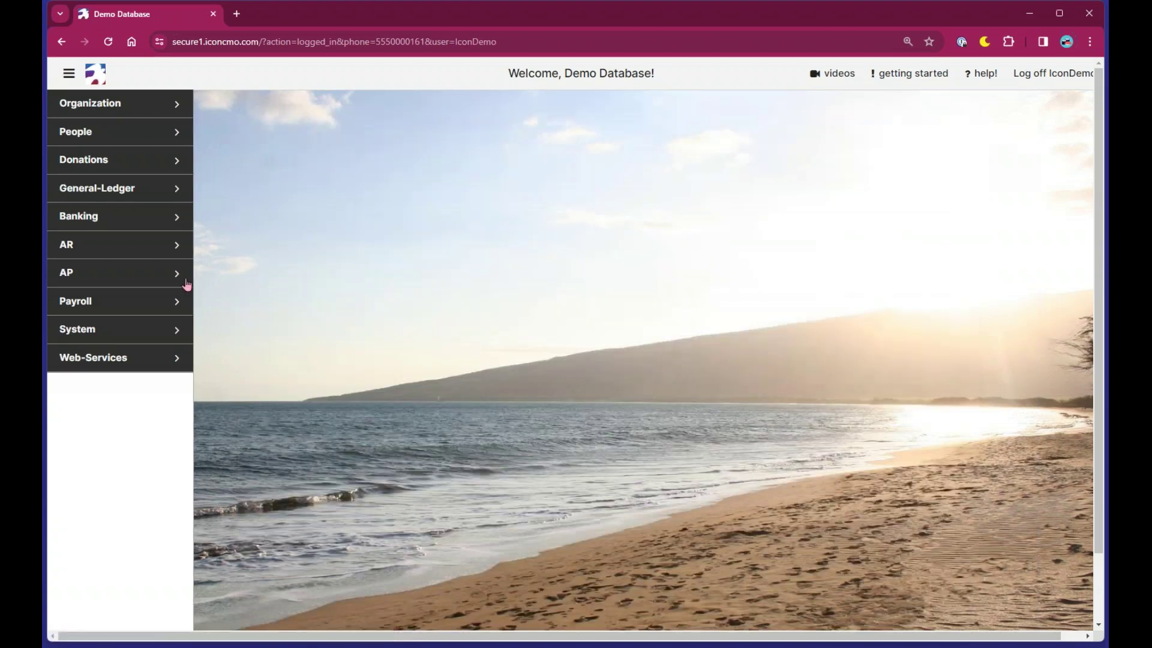
Review the functions offered under AP and the available help and support options
{"action": "left_click", "coordinate": [177, 275]}
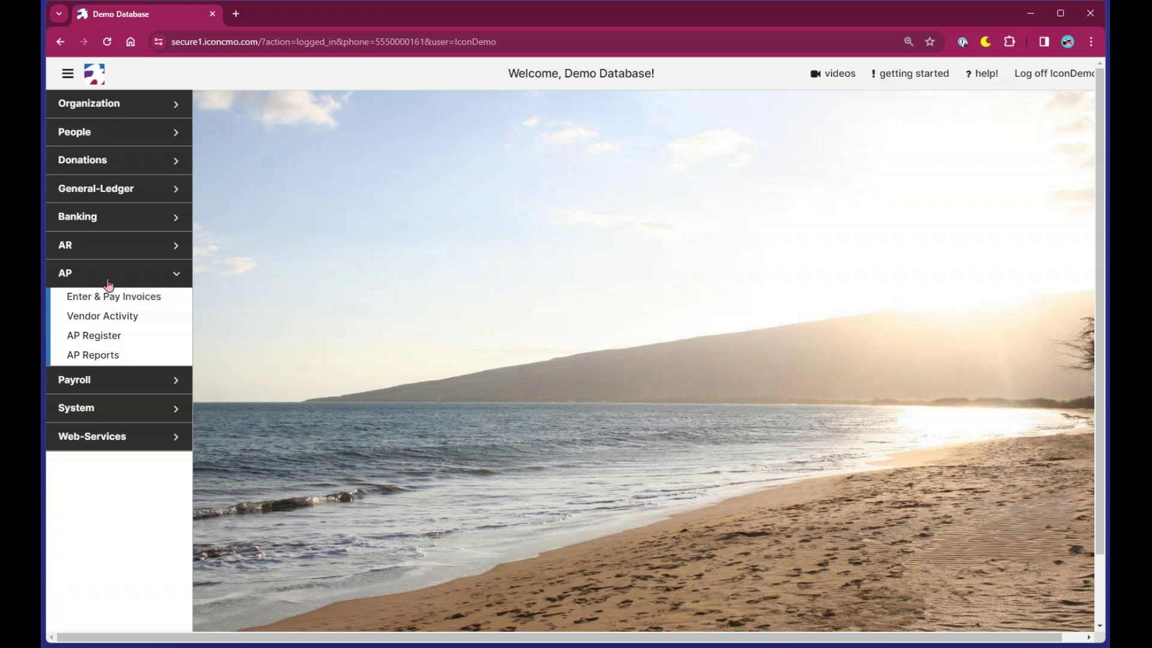
{"action": "left_click", "coordinate": [177, 282]}
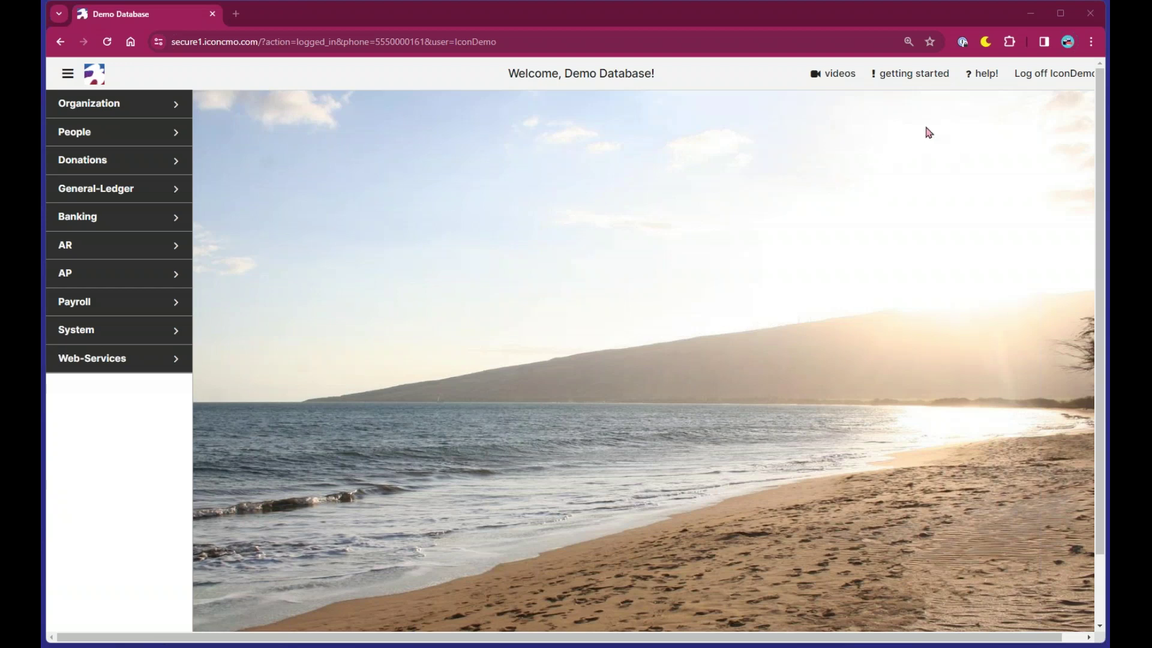
{"action": "left_click", "coordinate": [909, 85]}
{"action": "left_click", "coordinate": [980, 81]}
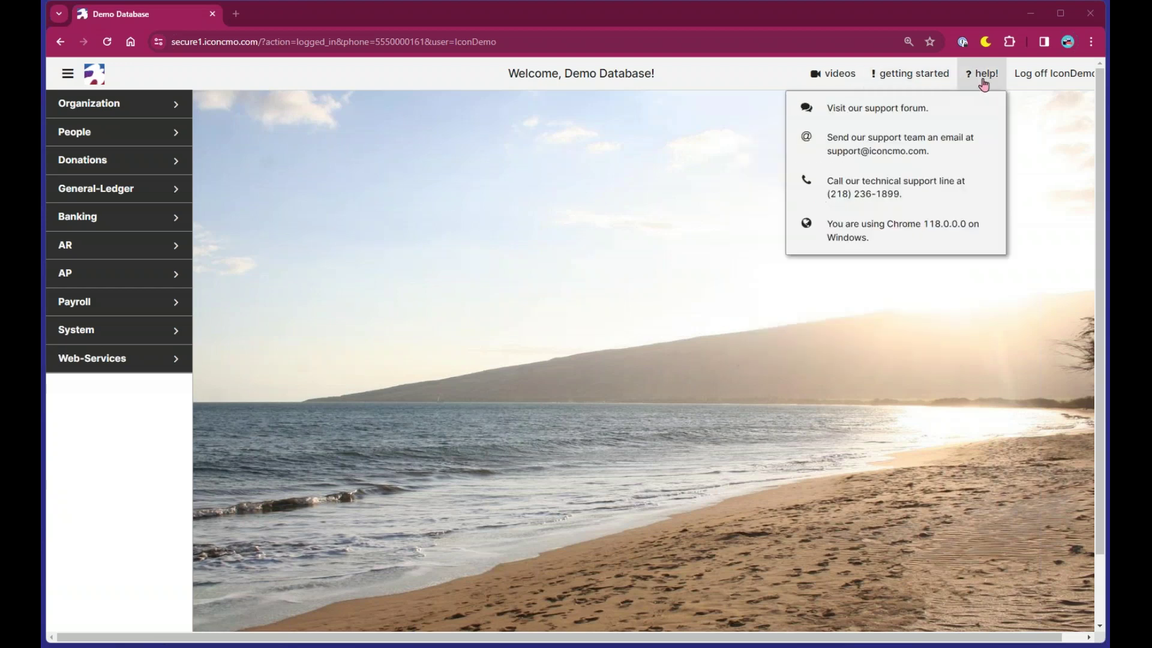